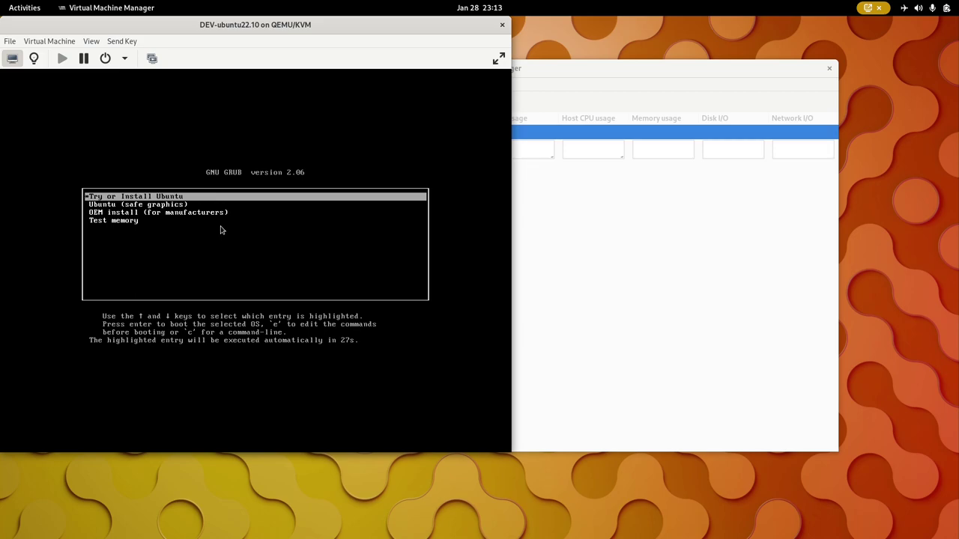
Halt the GRUB countdown, reselect 'Try or Install Ubuntu' and boot the DEV-ubuntu22.10 VM from it
key(Down)
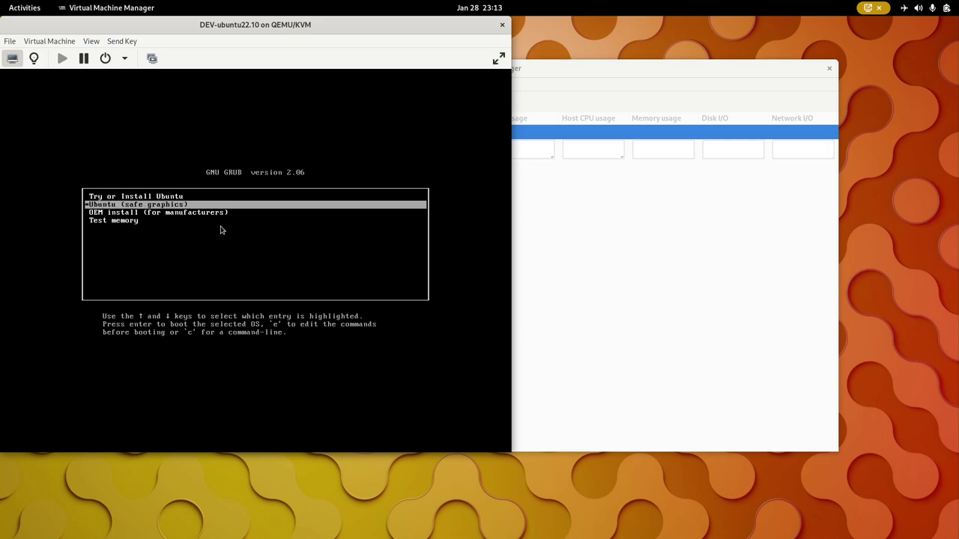
key(Up)
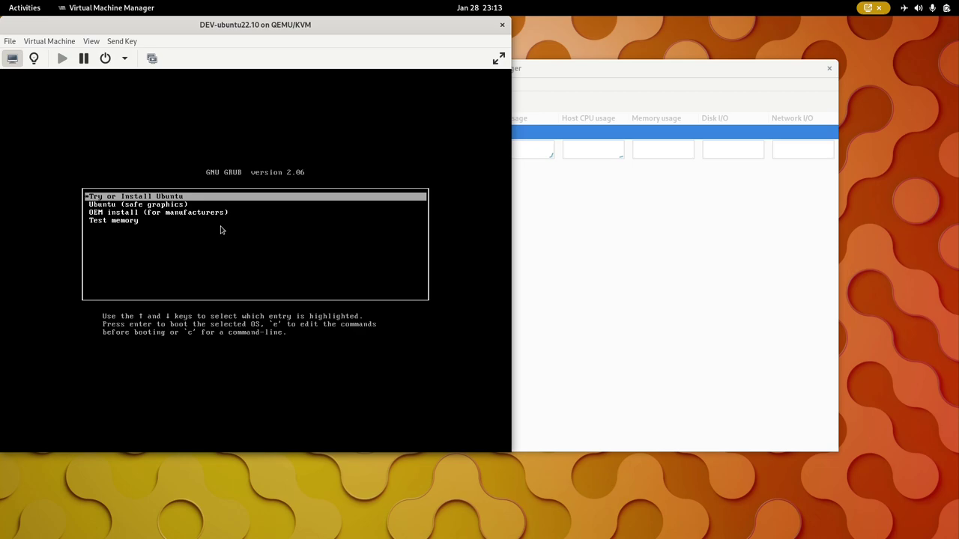
key(Return)
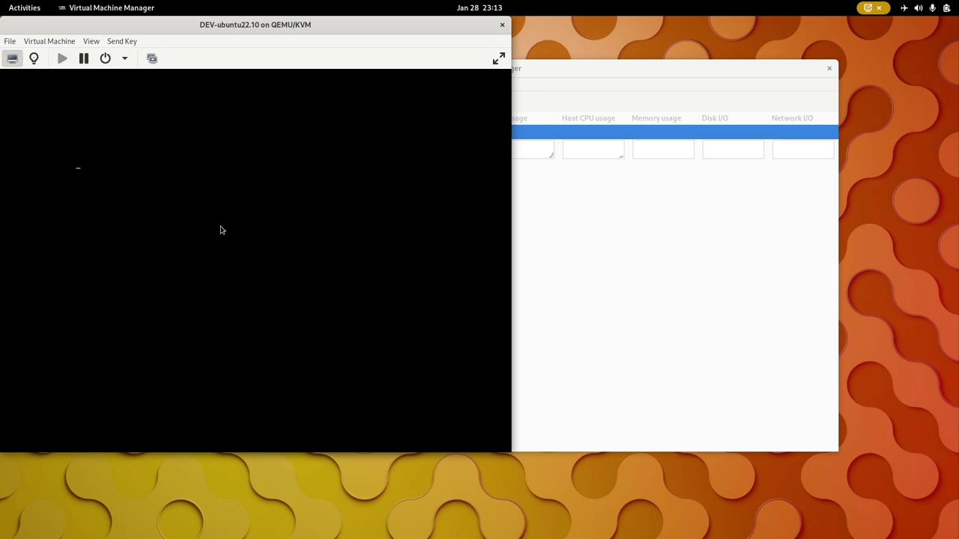
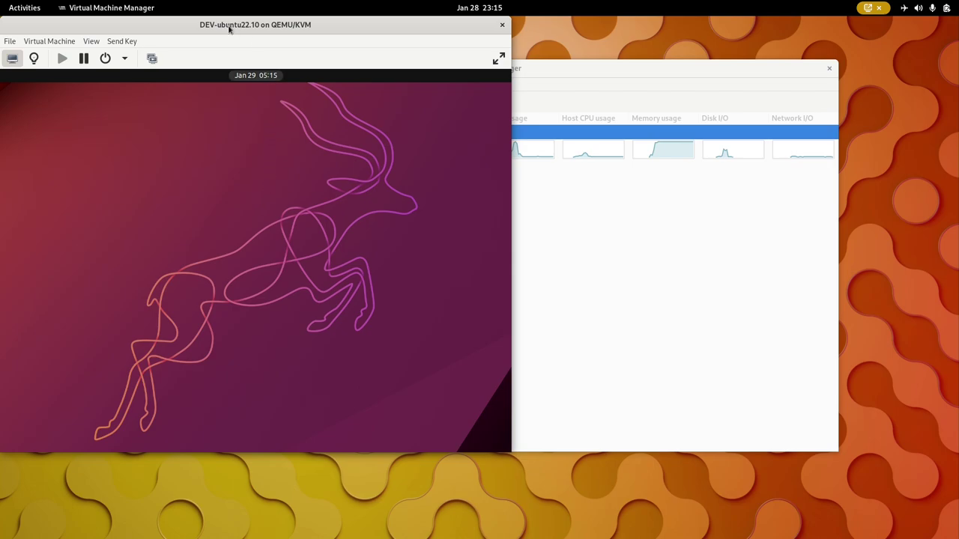
Move the Ubuntu console aside and open the QEMU/KVM connection's context menu in the VM list
drag(203, 24, 618, 97)
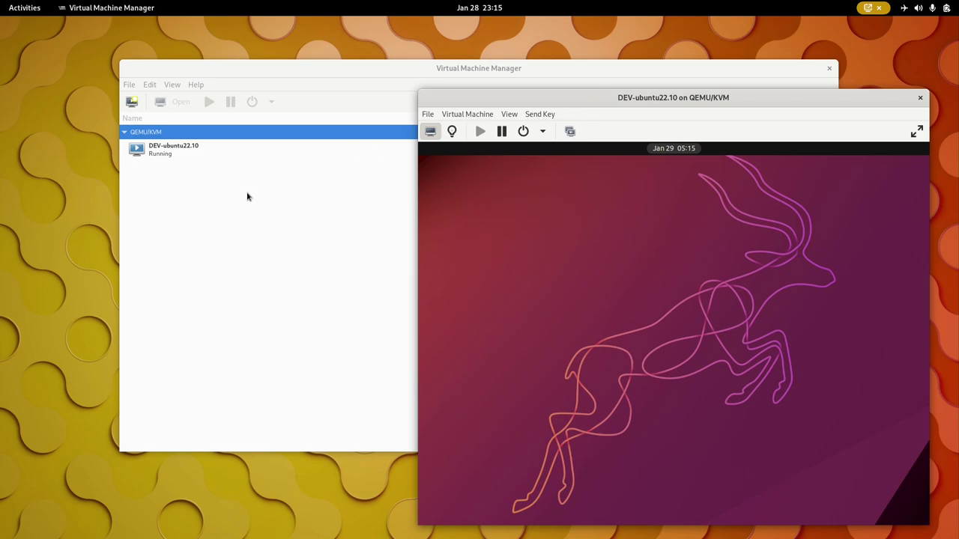
click(145, 208)
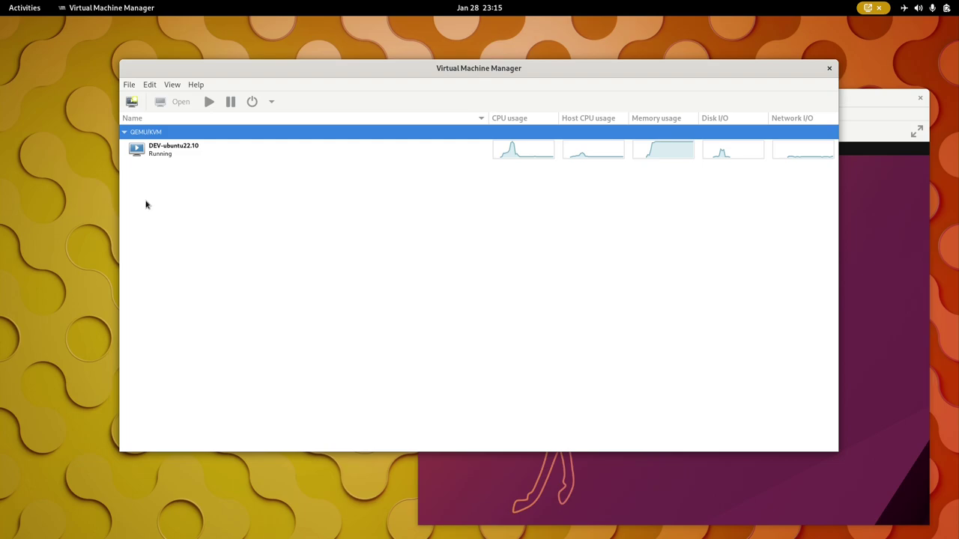
right_click(148, 134)
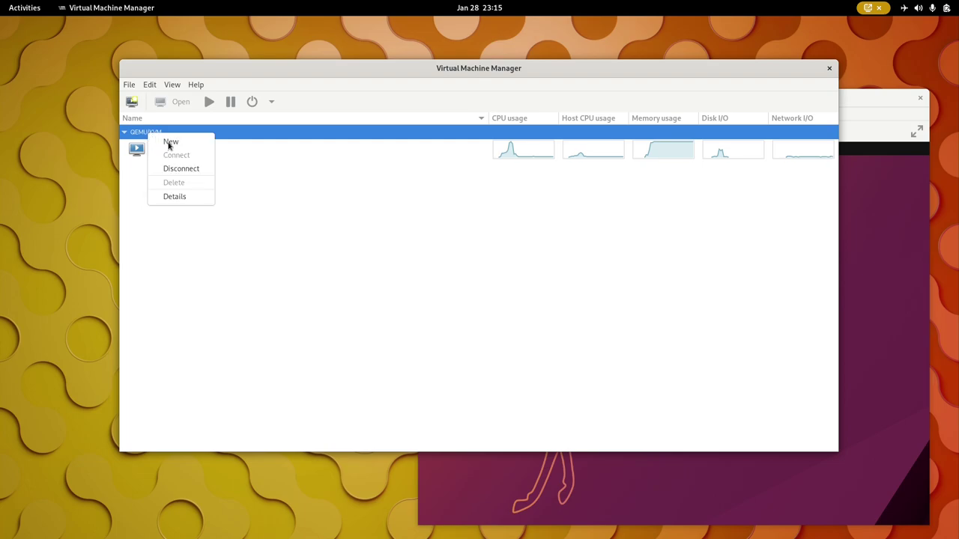
Start a new local-media VM using the debian-live-11.6.0-amd64-gnome+nonfree.iso image
click(169, 144)
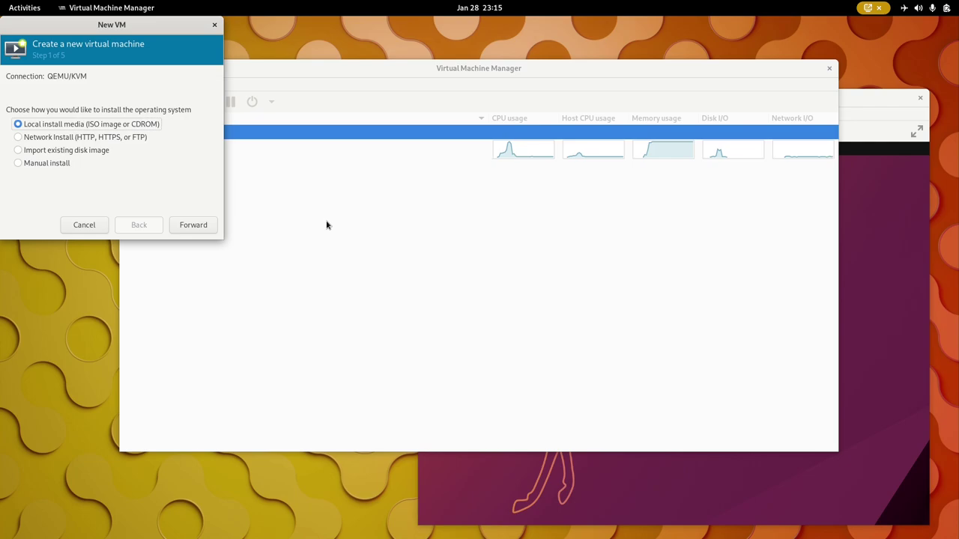
click(193, 225)
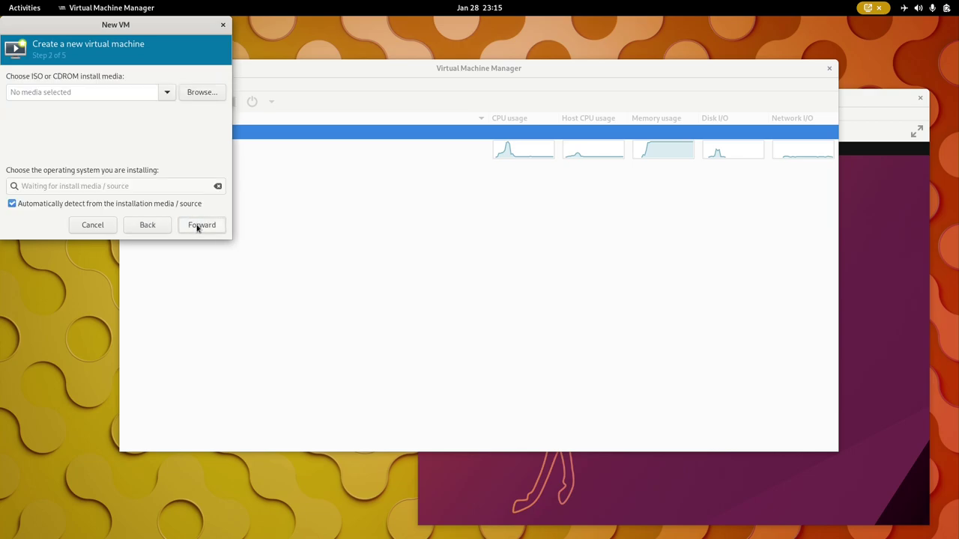
click(192, 94)
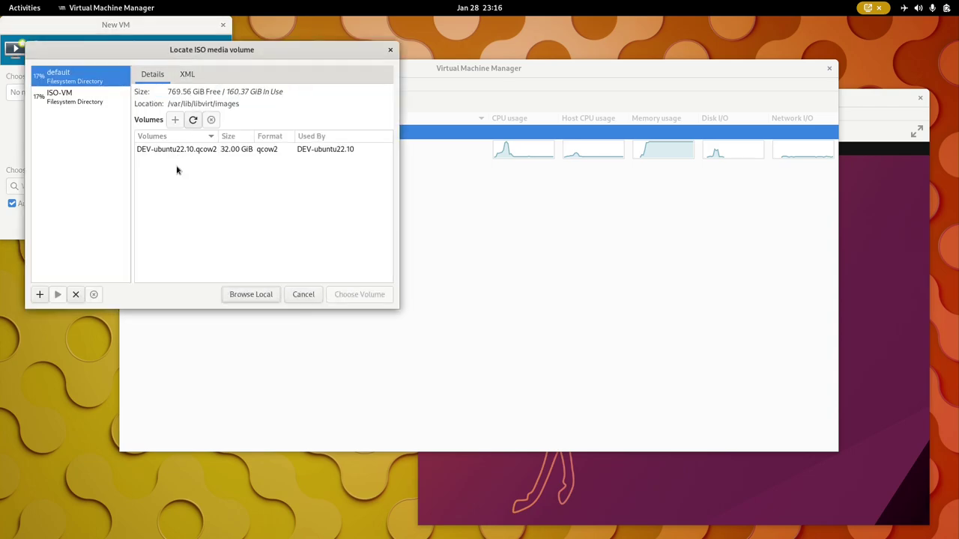
click(247, 298)
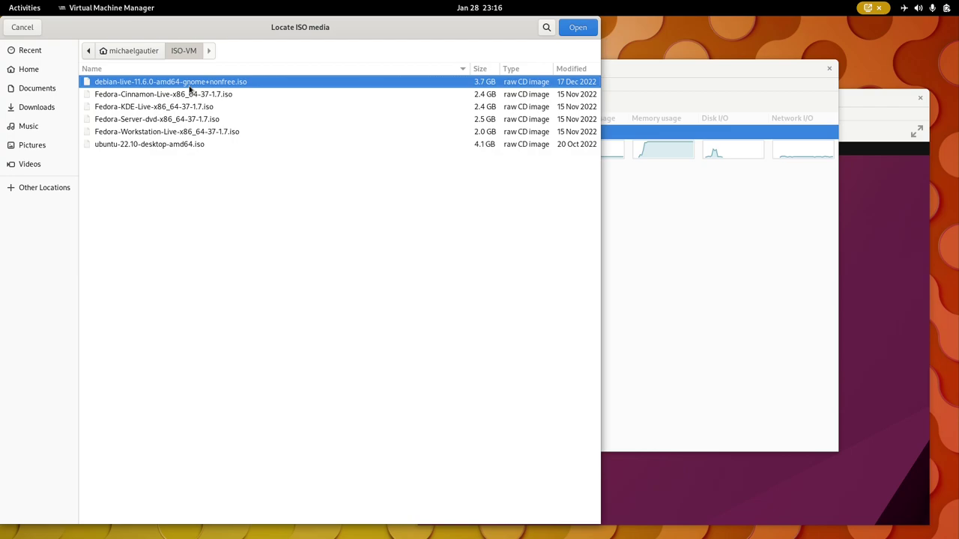
click(579, 28)
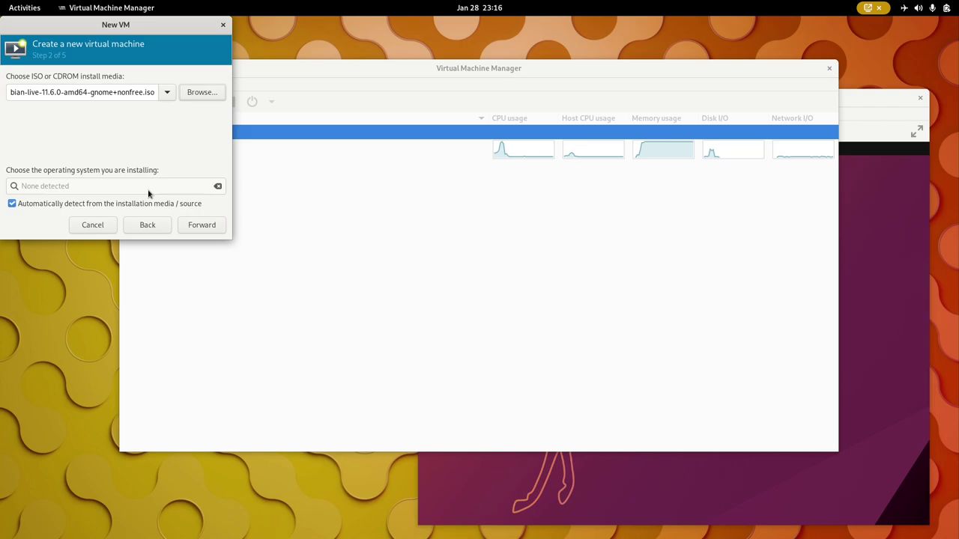
Turn off automatic OS detection and set the operating system to Debian 11
click(222, 229)
click(192, 161)
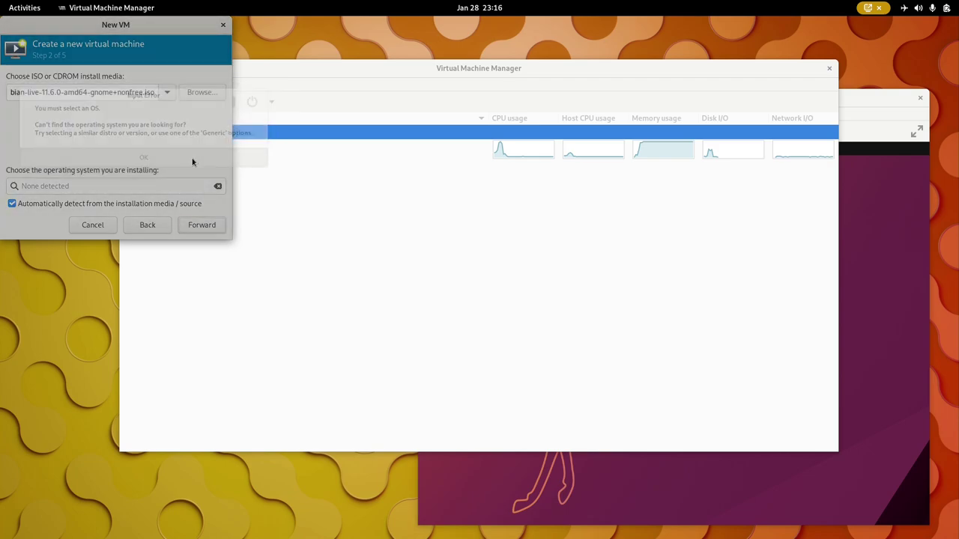
click(108, 209)
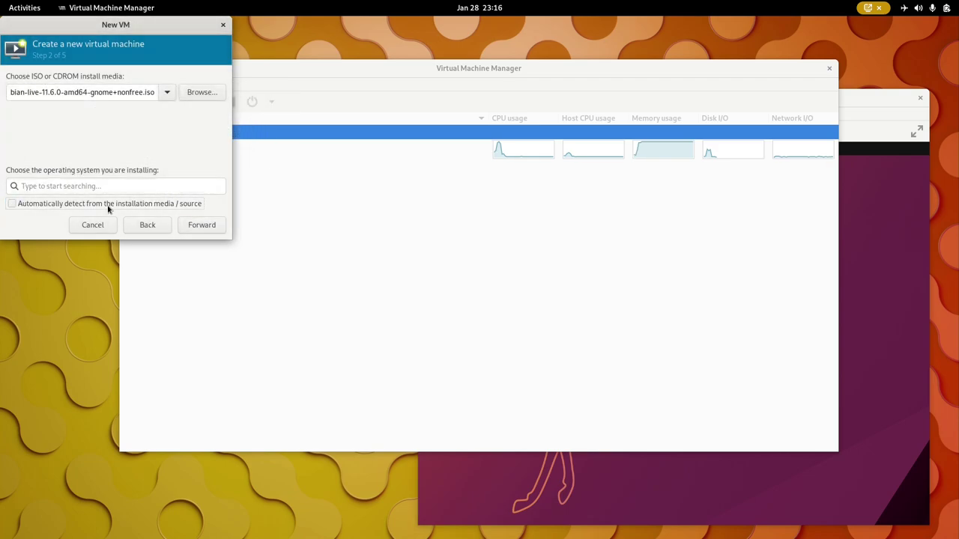
click(108, 180)
text(de)
click(102, 49)
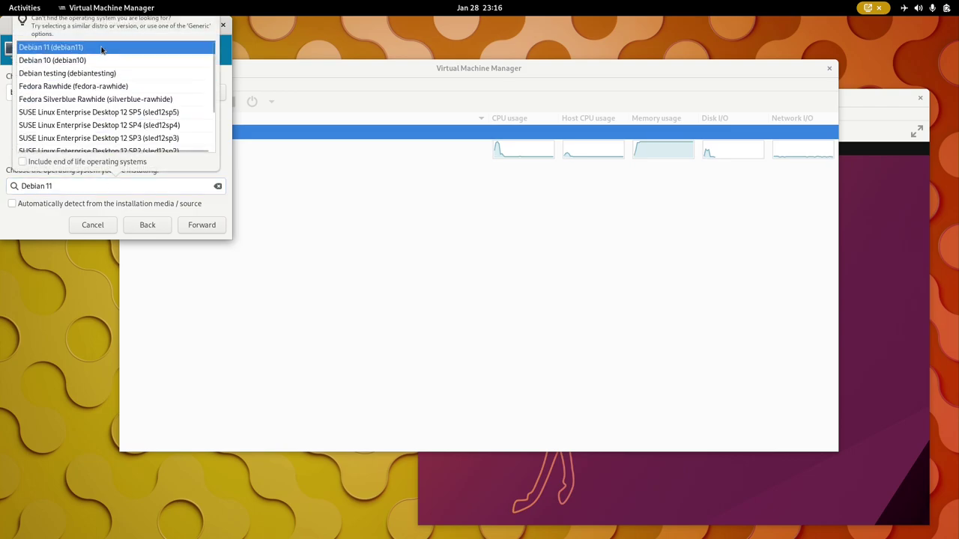
Give the new VM 4096 MiB of memory and 4 CPUs
click(218, 230)
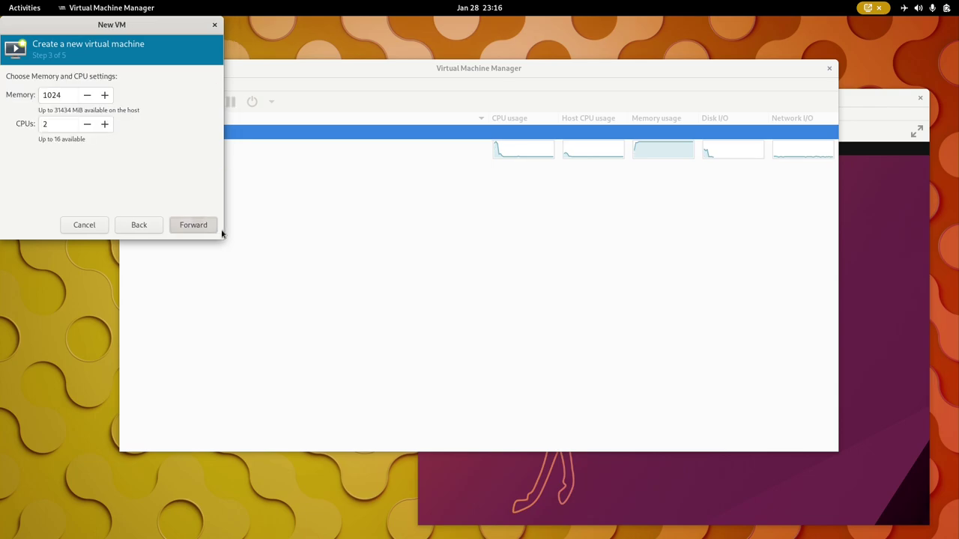
click(64, 96)
drag(64, 95, 2, 89)
text(4096)
key(Tab)
text(4)
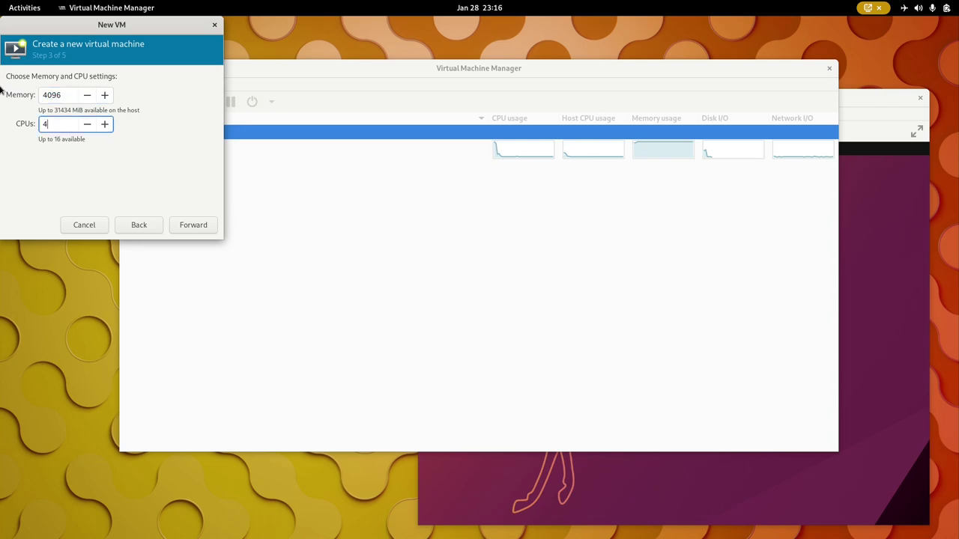
Set a 32 GiB disk, name the VM DEV-debian11, and create it
click(186, 225)
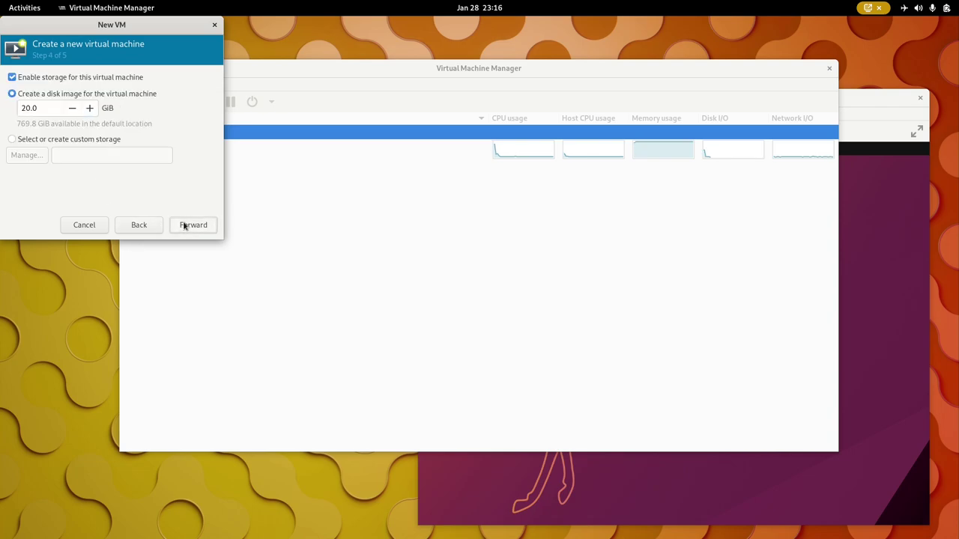
drag(44, 110, 6, 100)
text(32)
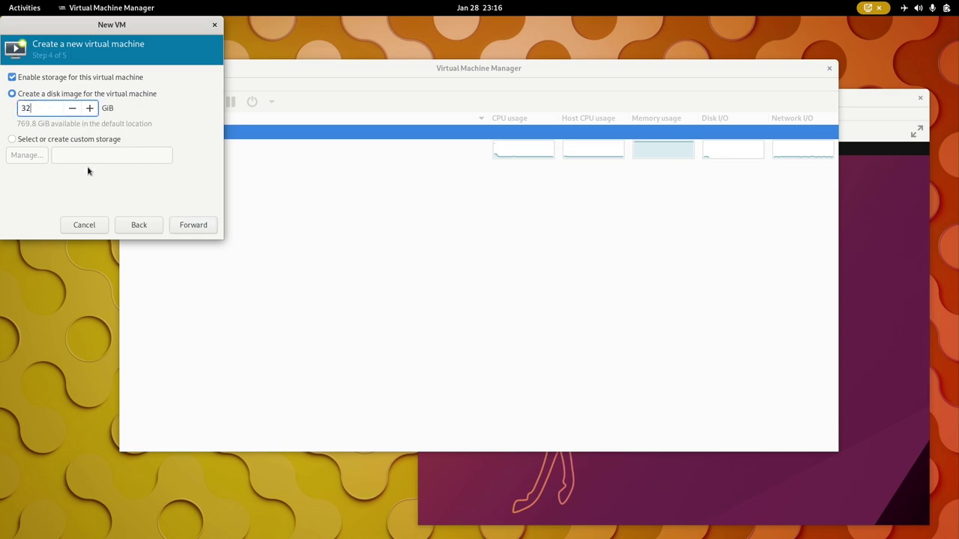
click(192, 226)
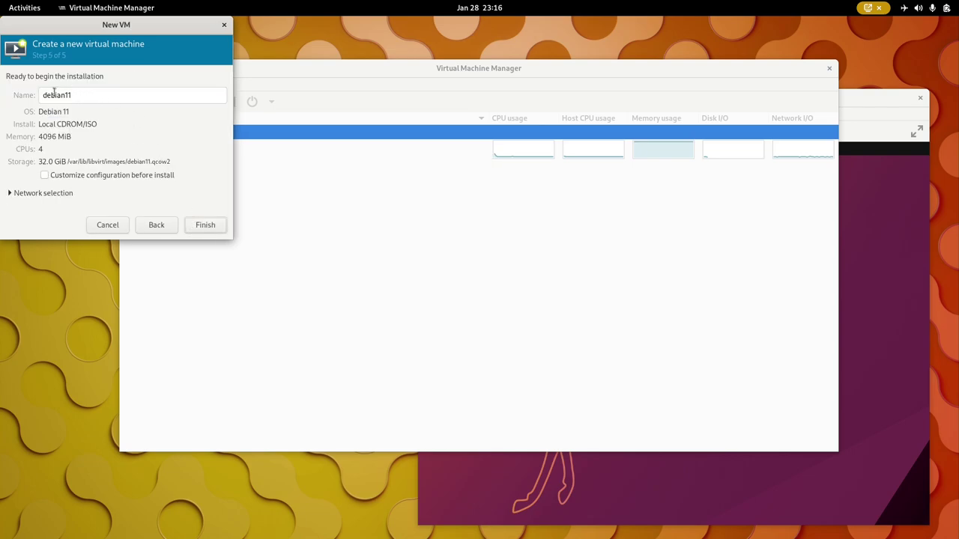
click(45, 94)
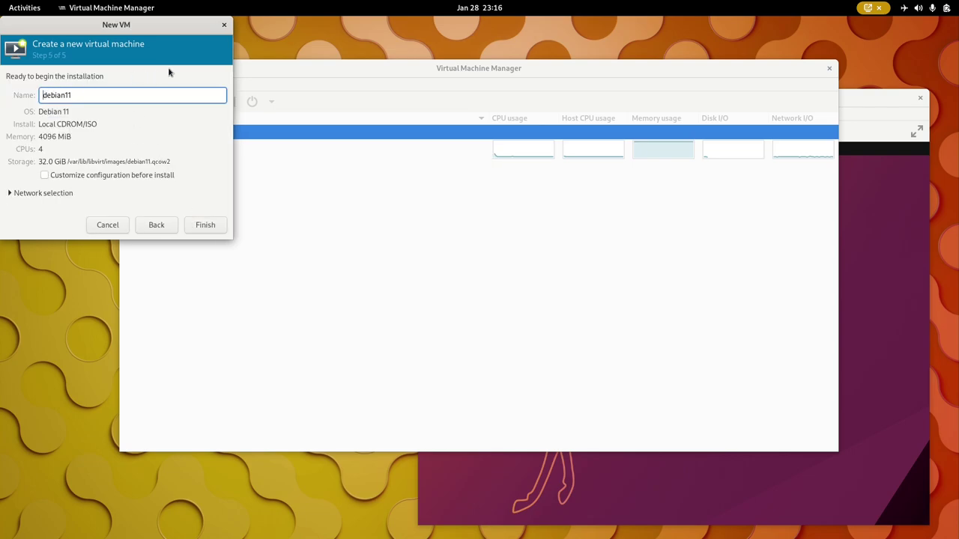
text(DEV)
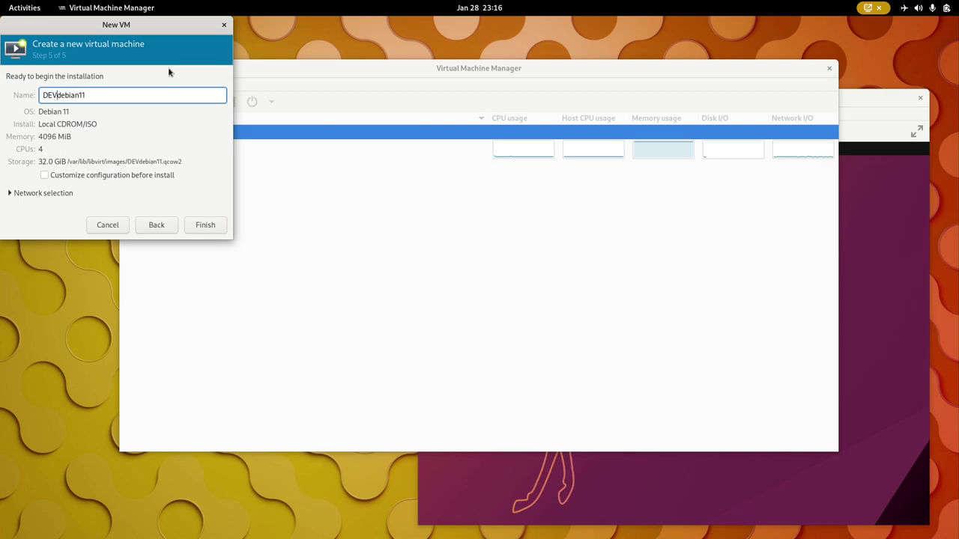
text(-)
click(223, 227)
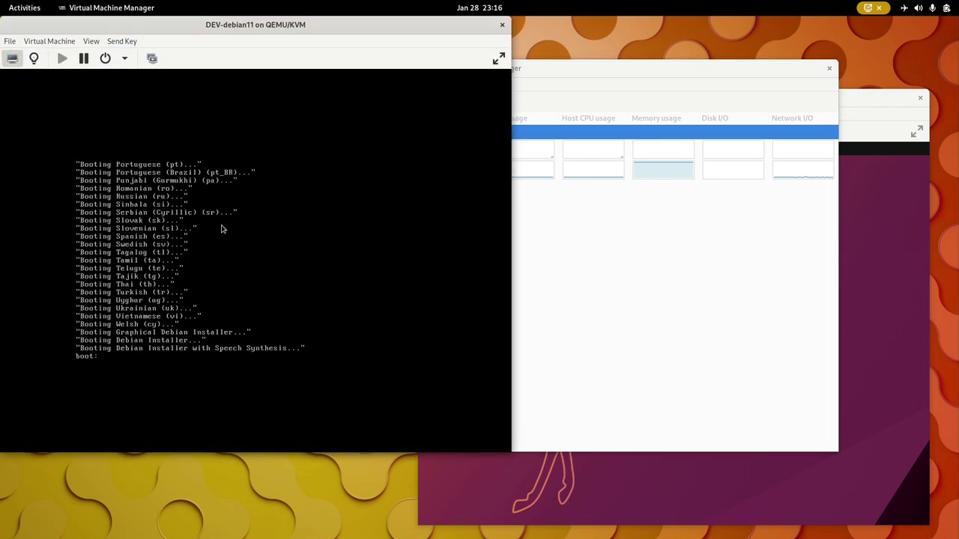
Raise the DEV-ubuntu22.10 console, then bring the booting DEV-debian11 console to the front
click(887, 103)
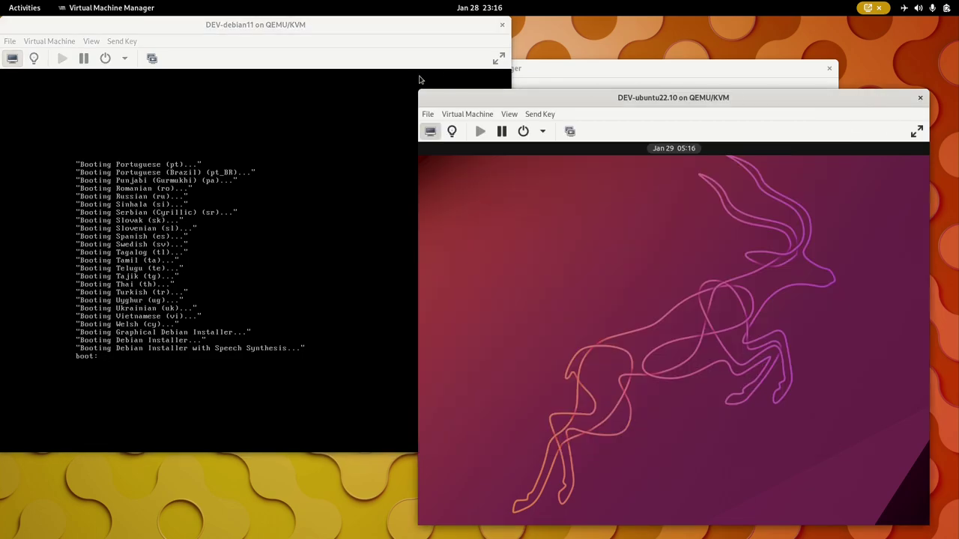
click(328, 31)
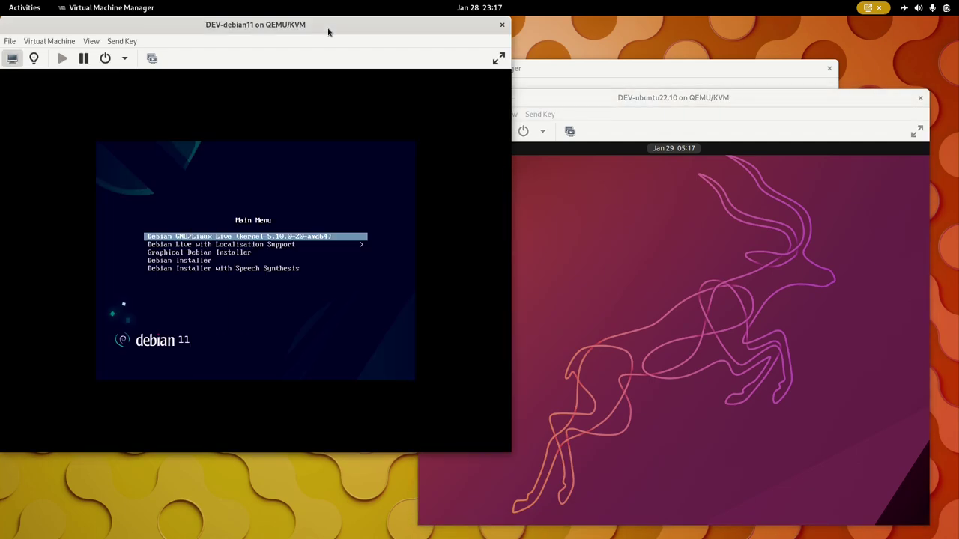
Boot the Graphical Debian Installer and accept English as the language
key(Down)
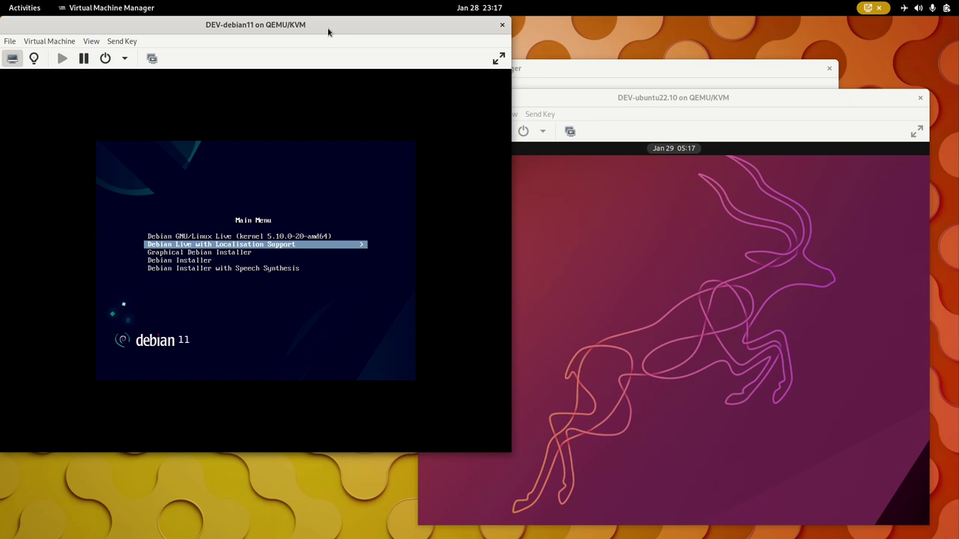
key(Down)
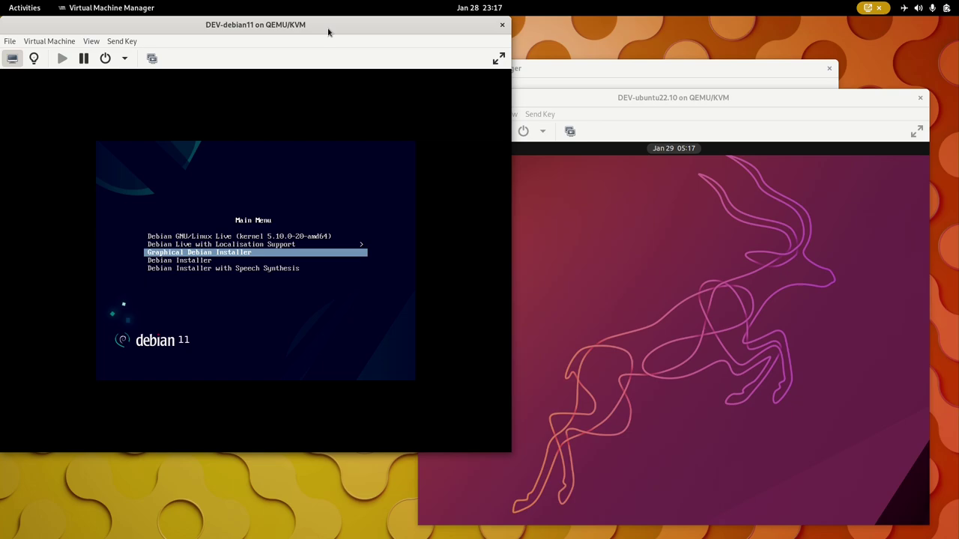
key(Return)
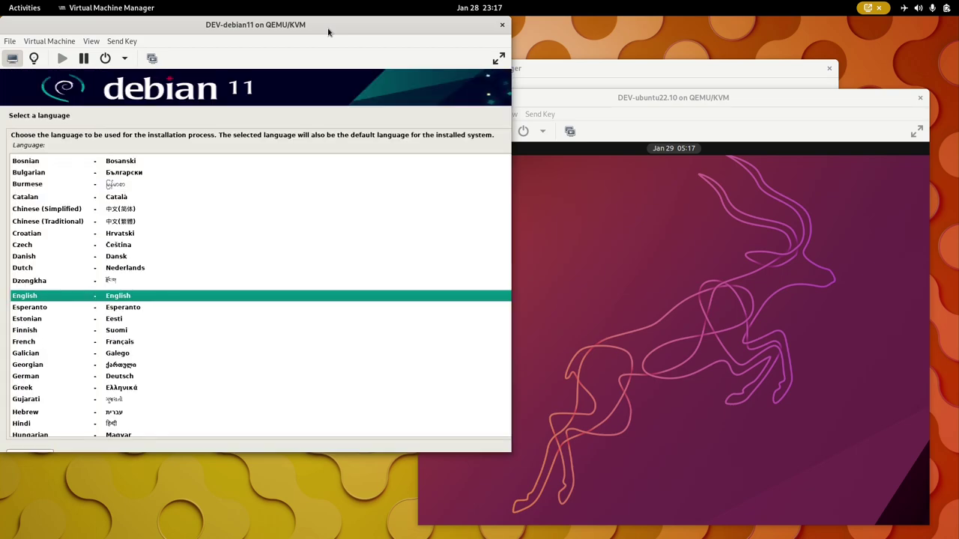
key(Return)
key(Return)
key(Return)
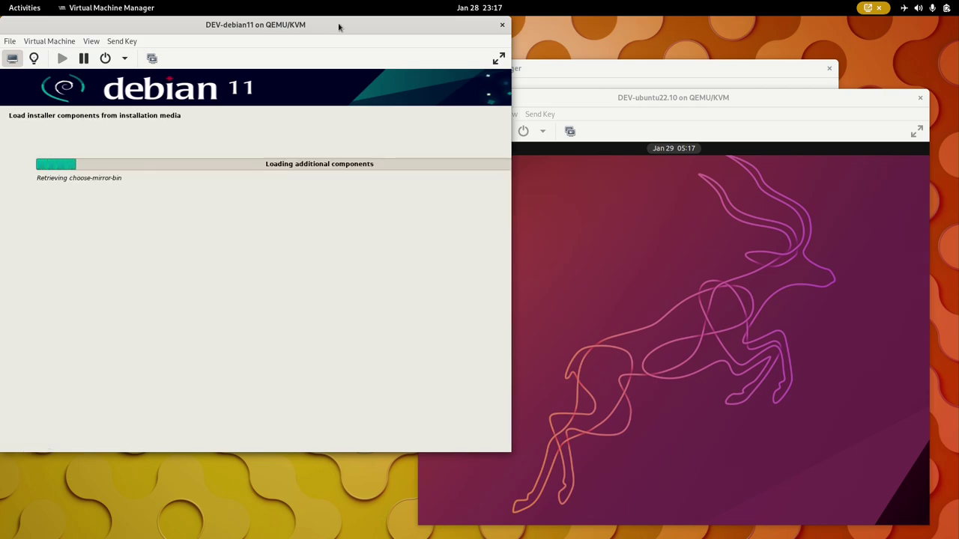
Enlarge the Debian VM window and raise the virtual machine list
drag(511, 43, 671, 42)
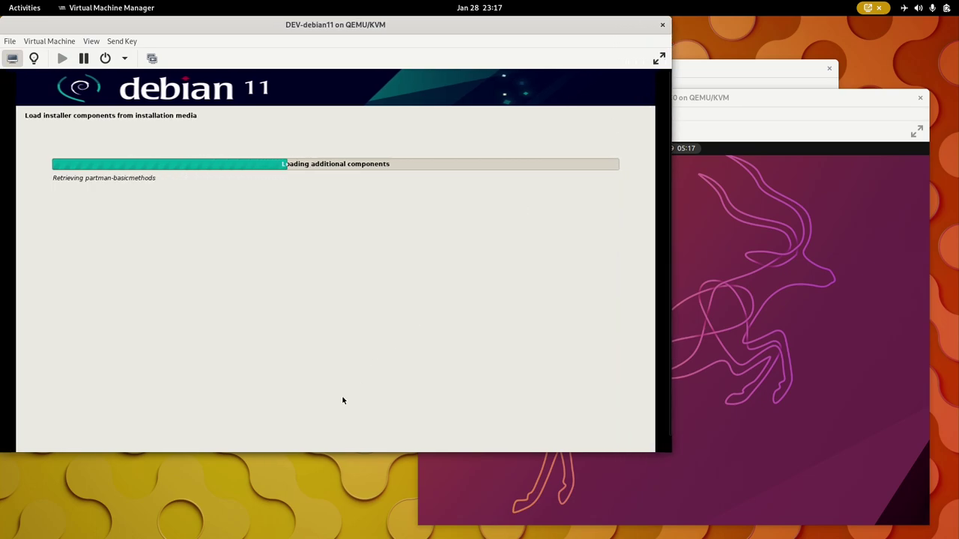
drag(305, 451, 308, 498)
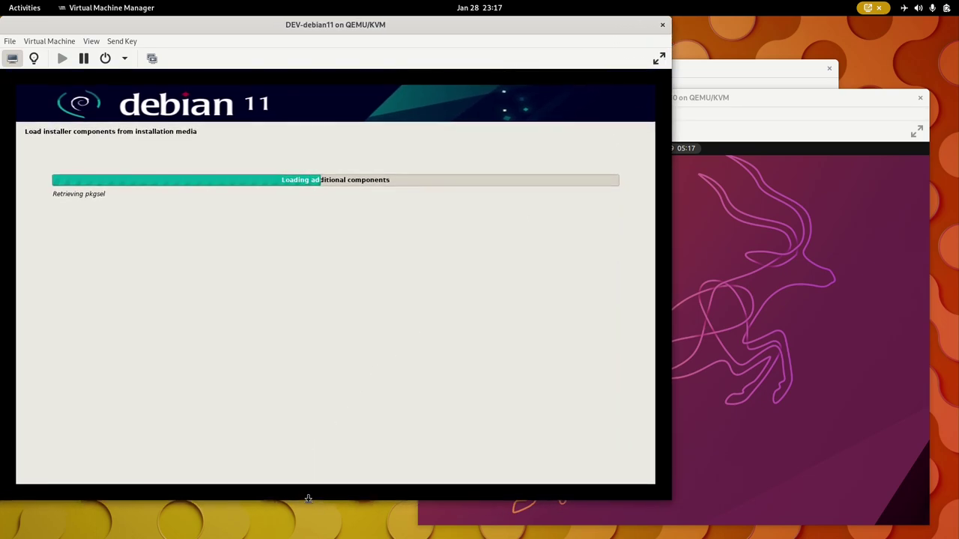
click(725, 73)
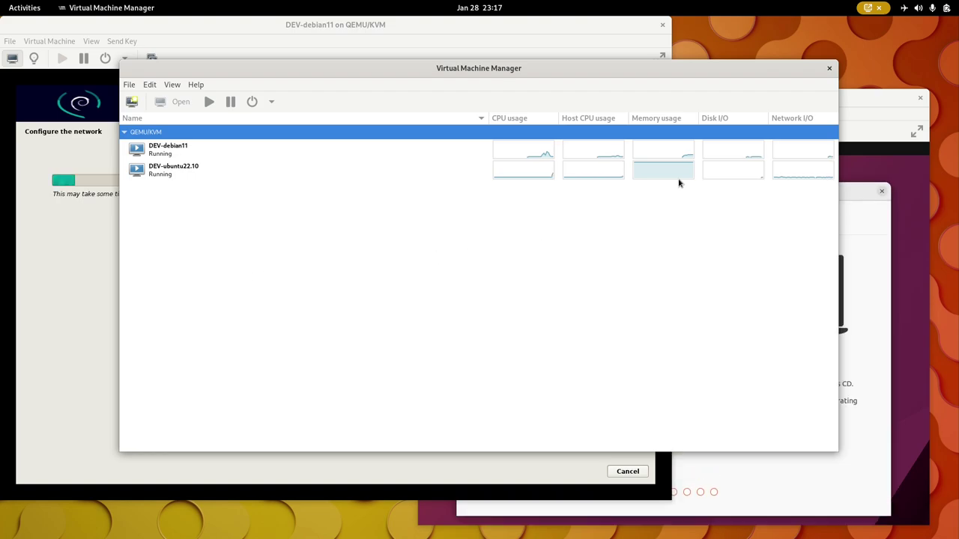
Begin the Ubuntu 22.10 install with default settings, then raise the Debian installer console
click(858, 104)
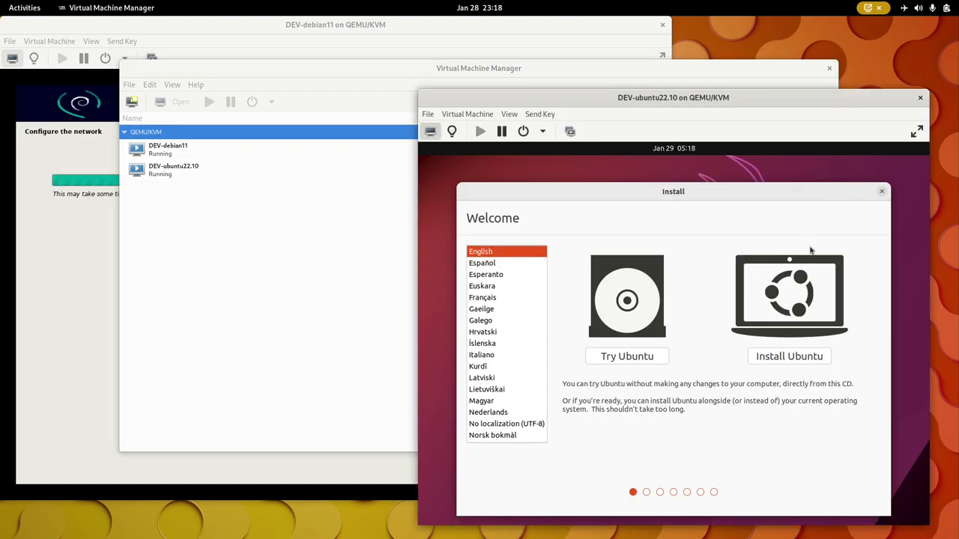
click(806, 364)
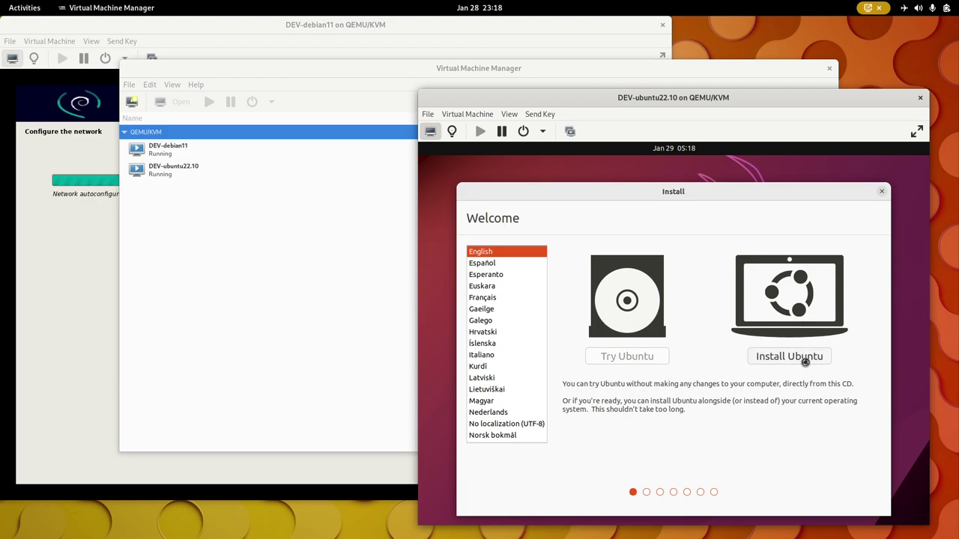
click(845, 459)
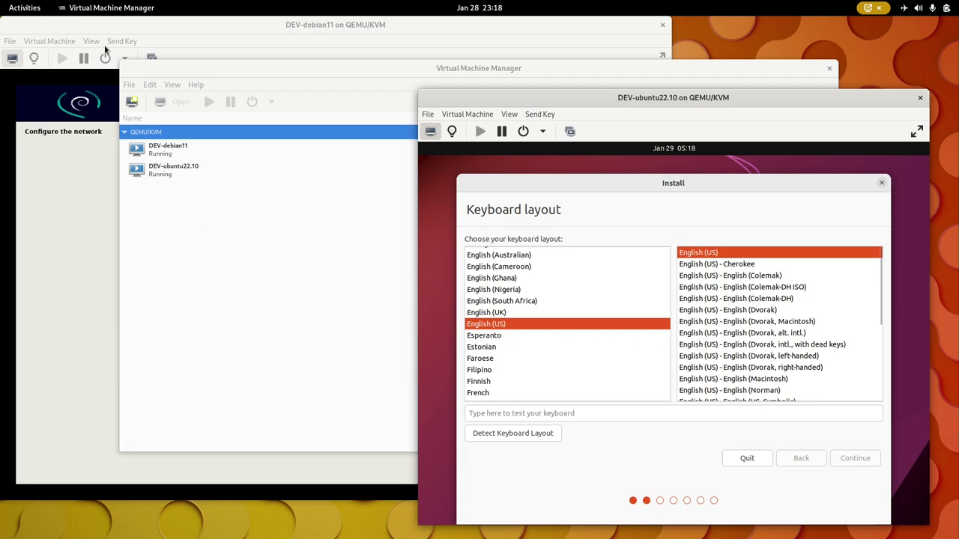
click(123, 30)
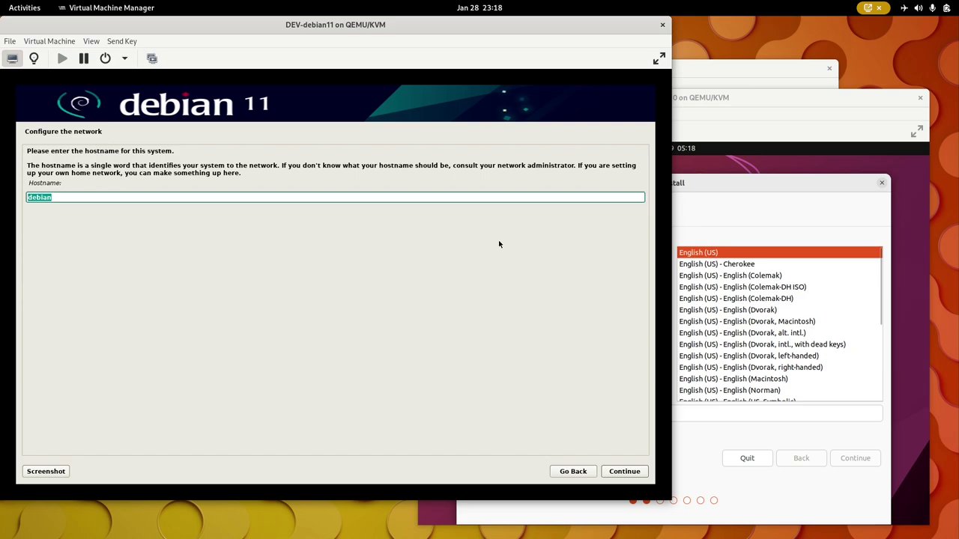
Set the Debian hostname to dev.debian.mg, leave root password empty, and raise the Ubuntu console
click(28, 197)
text(dev.)
text(.mg)
click(638, 475)
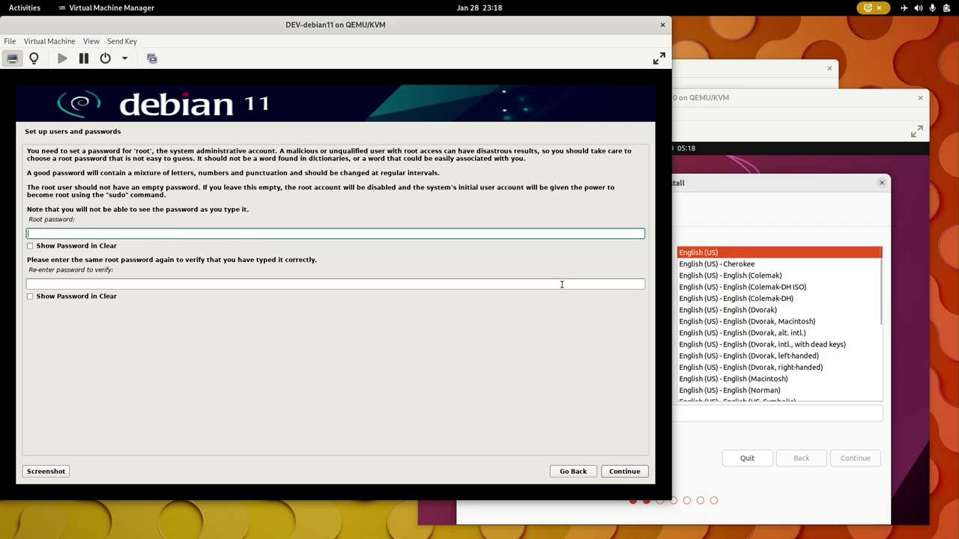
click(635, 474)
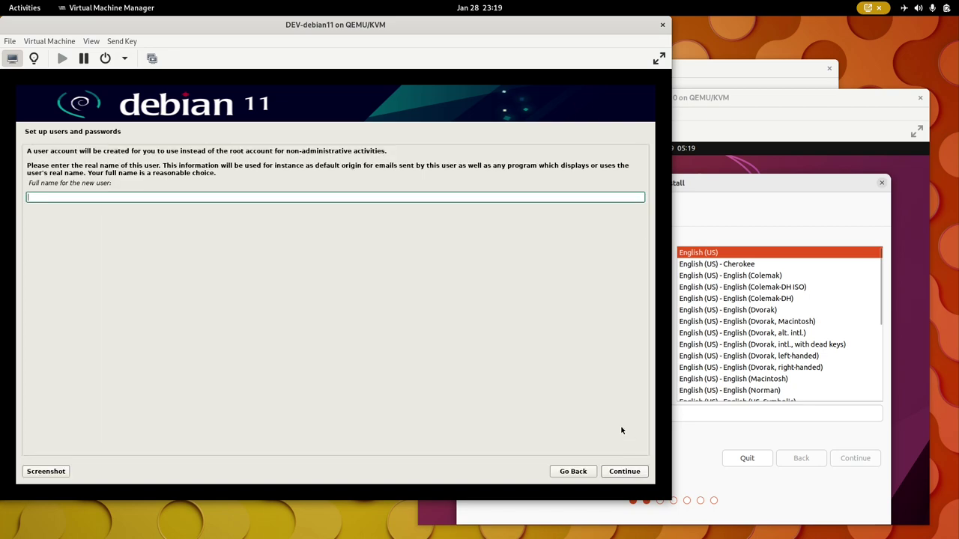
click(822, 444)
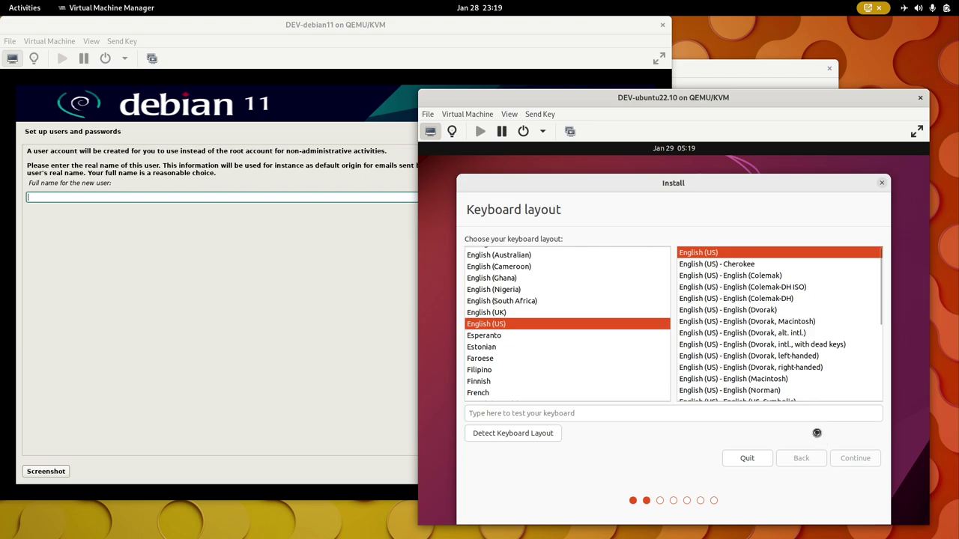
From the QEMU/KVM connection, start a new local-media VM and open the Locate ISO media dialog
click(767, 70)
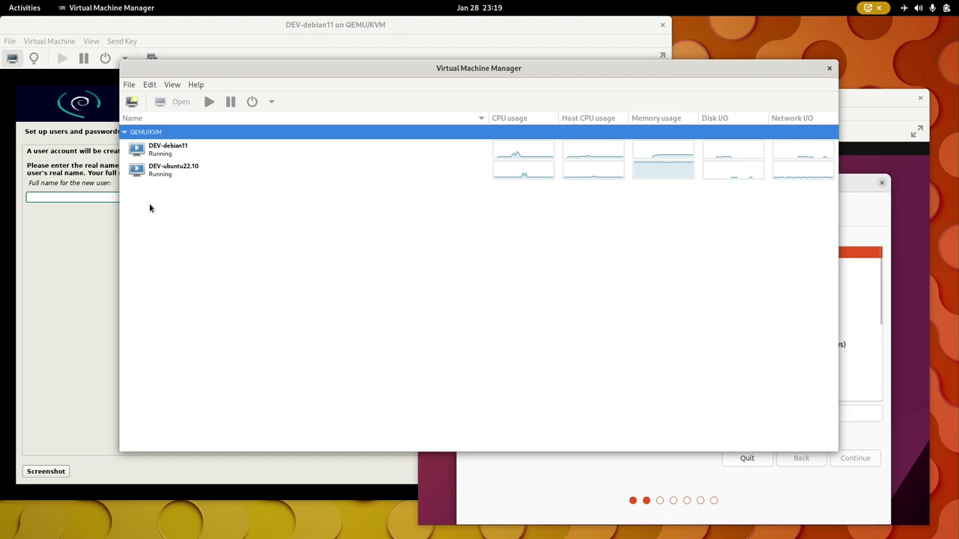
right_click(152, 135)
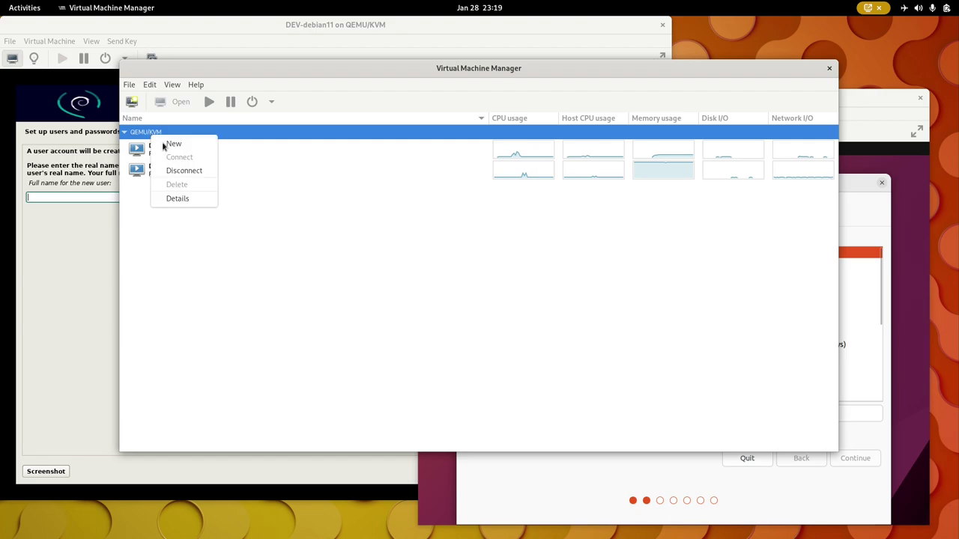
click(164, 145)
click(231, 252)
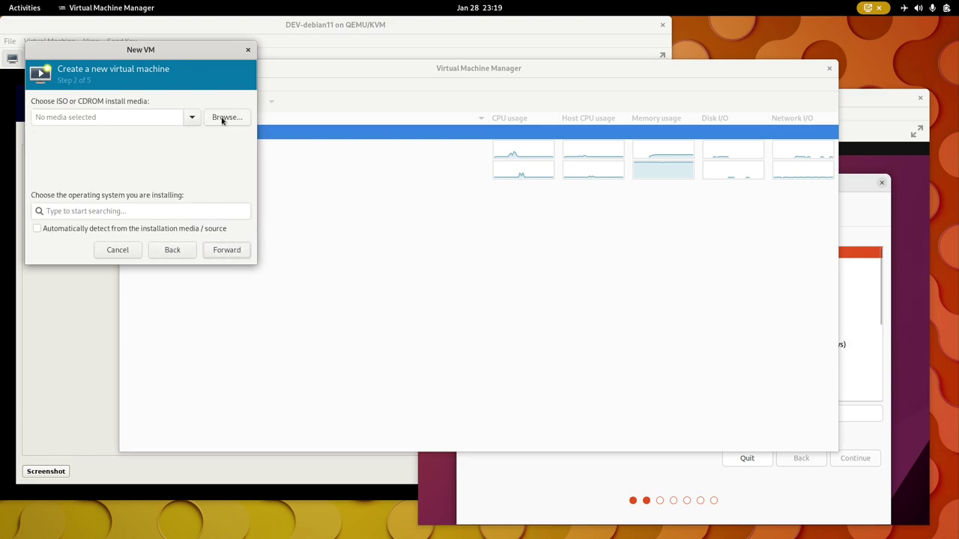
click(199, 120)
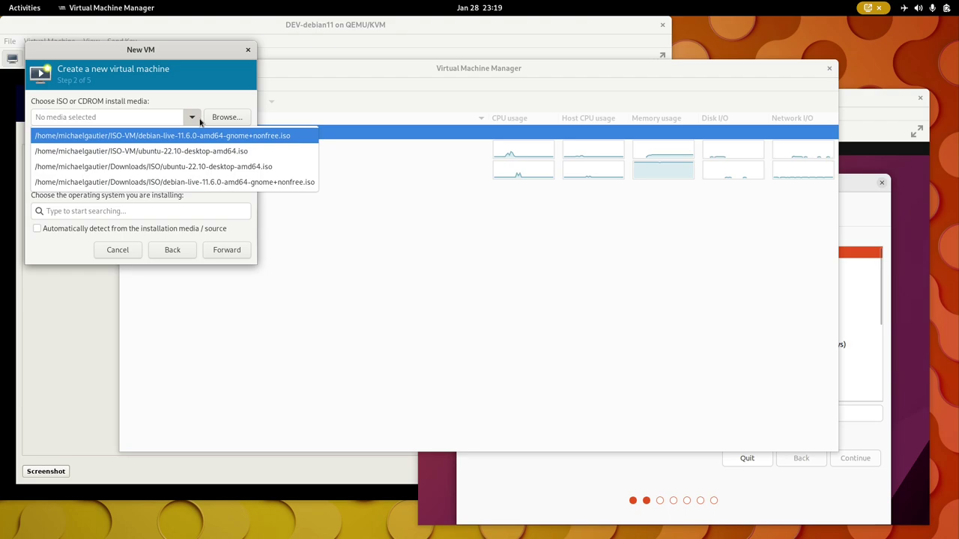
click(201, 120)
click(217, 120)
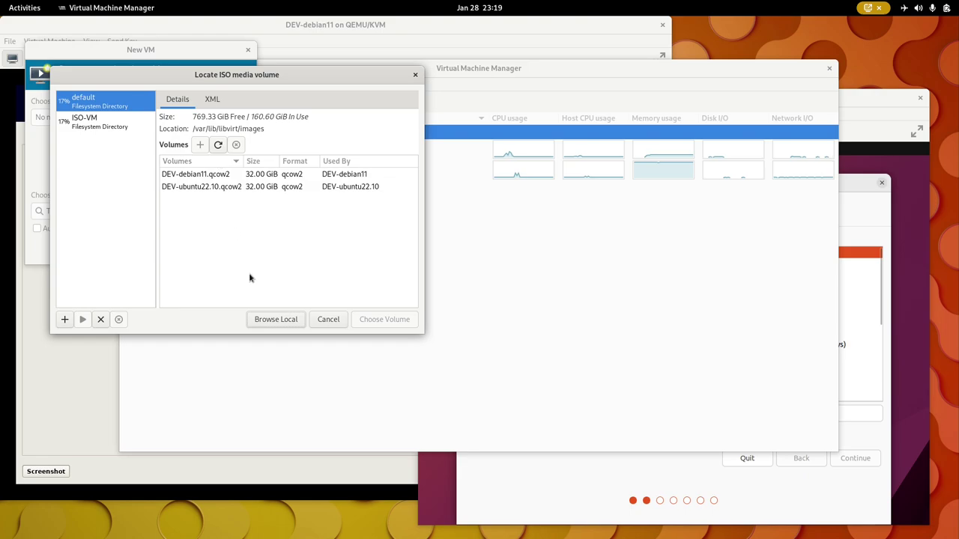
Pick Fedora-Workstation-Live-x86_64-37-1.7.iso from the ISO-VM folder as the install media
click(281, 322)
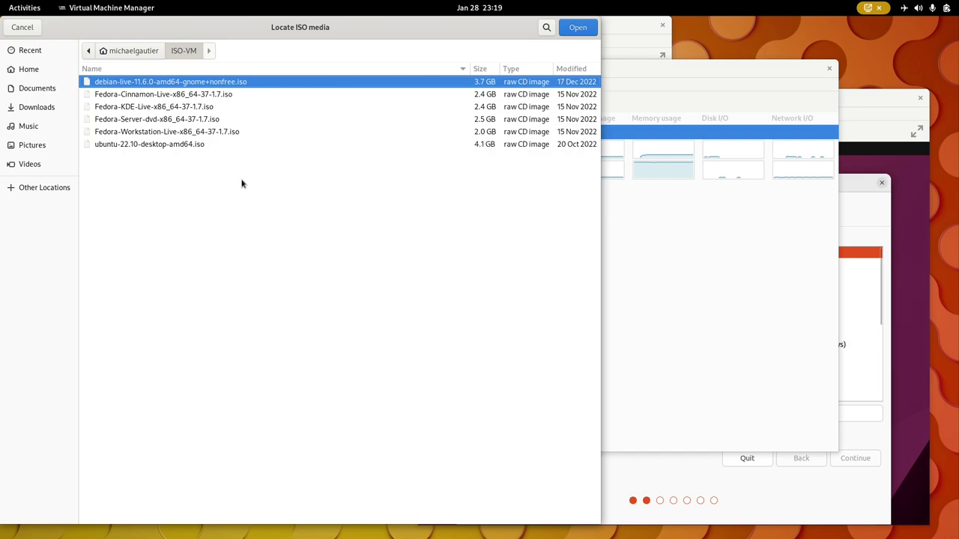
click(229, 135)
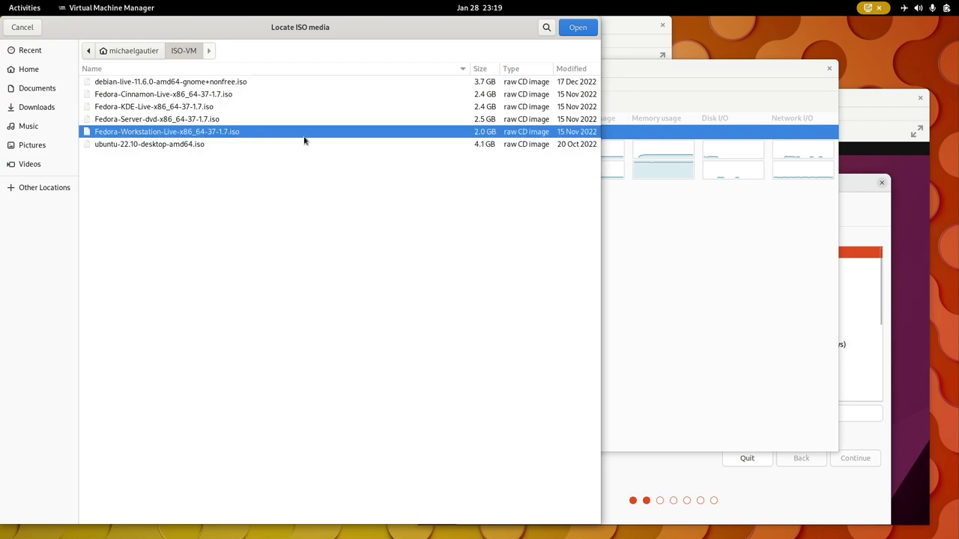
click(575, 29)
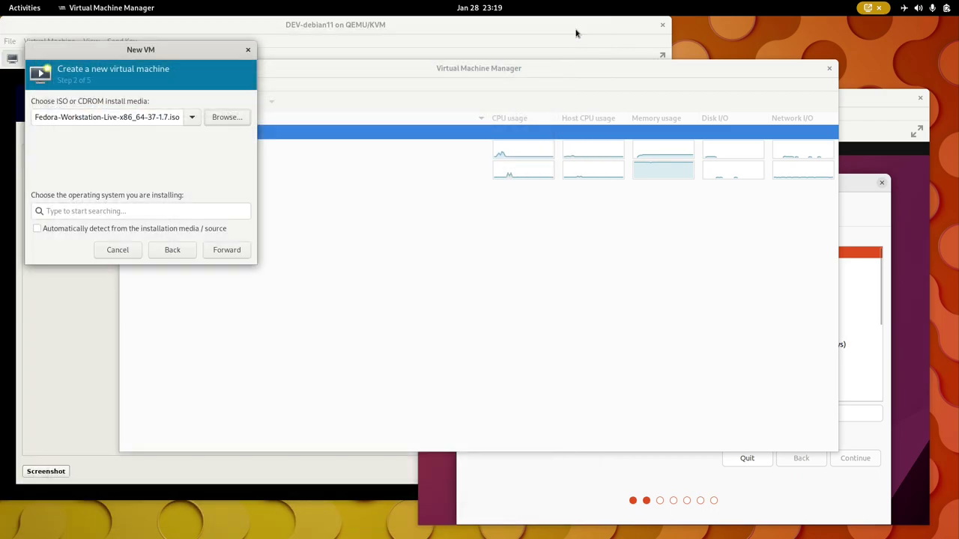
Enable automatic OS detection and give the VM 4096 MiB memory and 4 CPUs
click(204, 232)
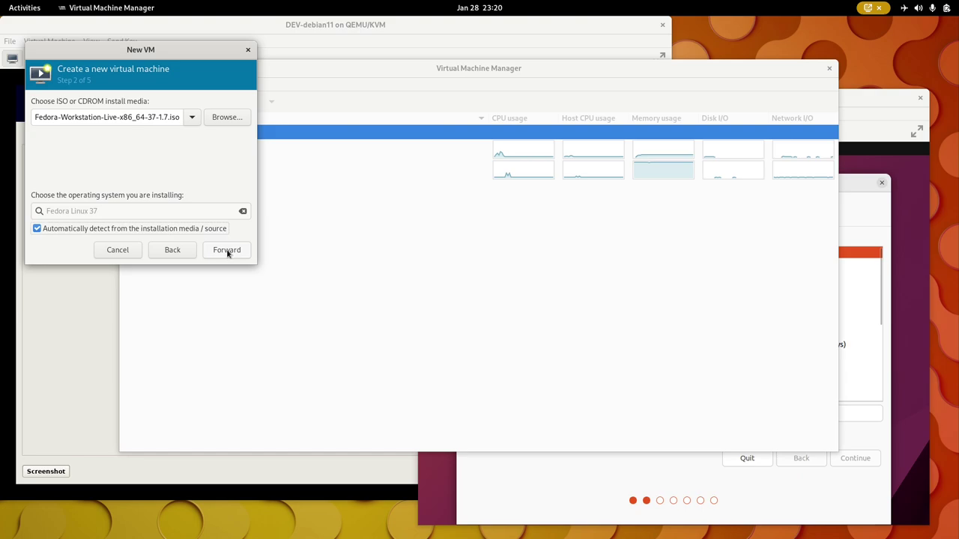
click(227, 250)
click(80, 120)
double_click(81, 120)
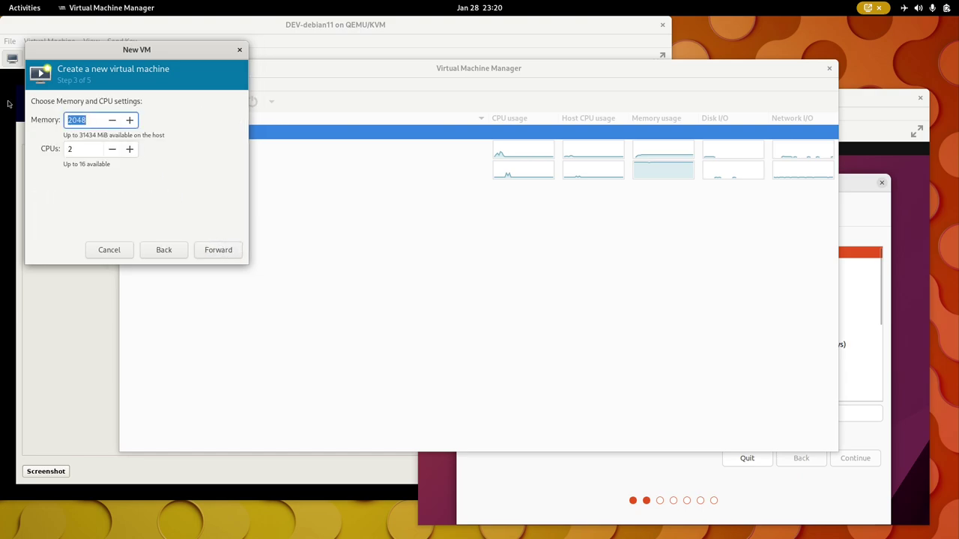
text(4096)
key(Tab)
text(4)
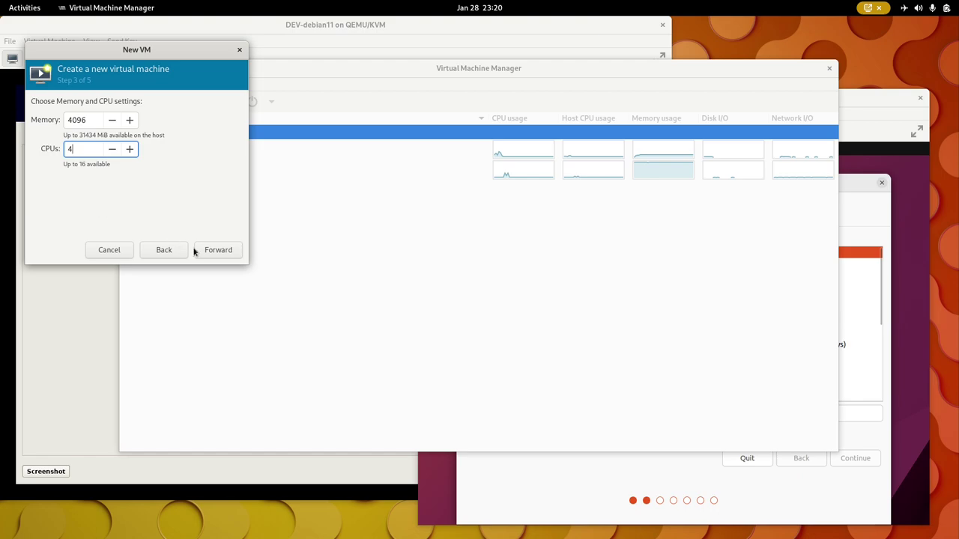
Set the VM's disk size to 32 GiB
click(219, 255)
click(70, 133)
drag(70, 133, 41, 127)
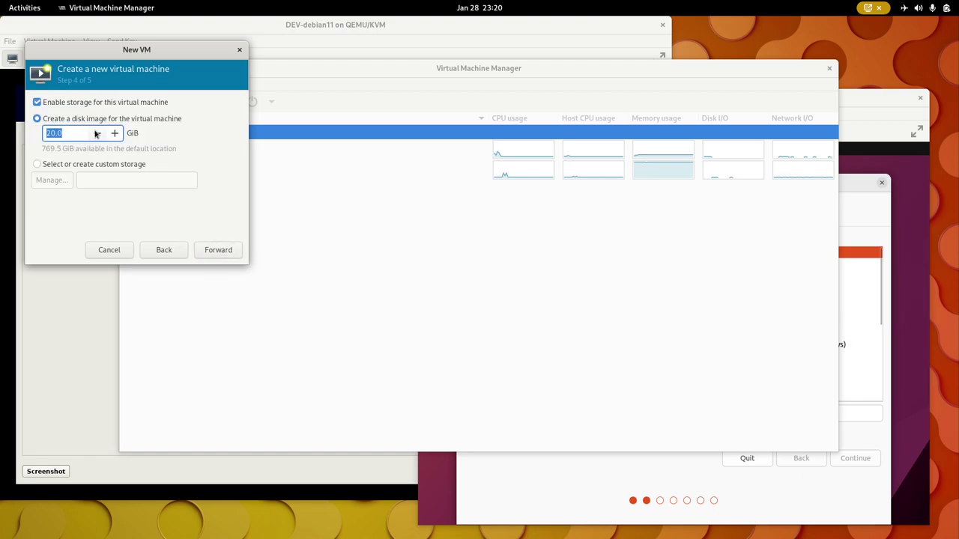
text(32)
Rename the new VM to TEST-fedora37 on the summary page
click(200, 249)
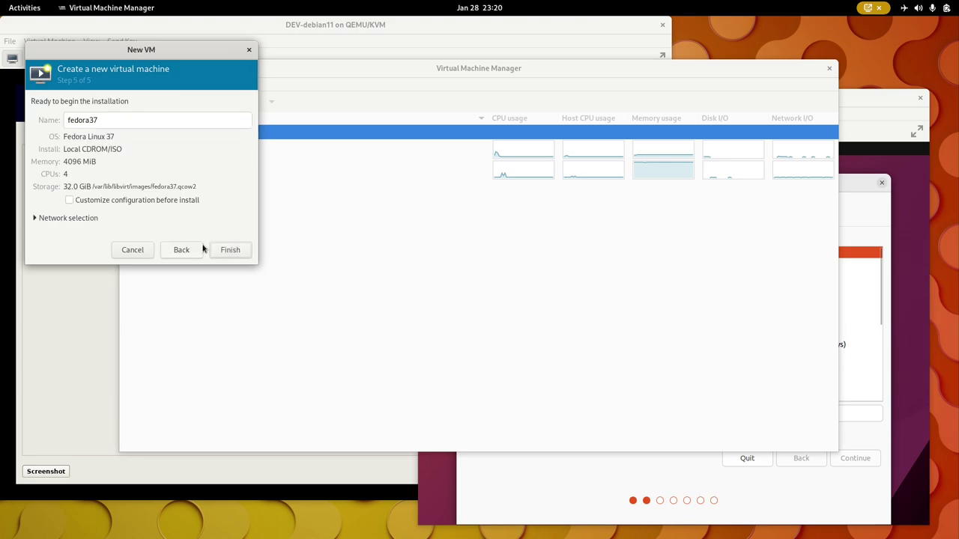
click(171, 122)
key(Home)
text(TEST-)
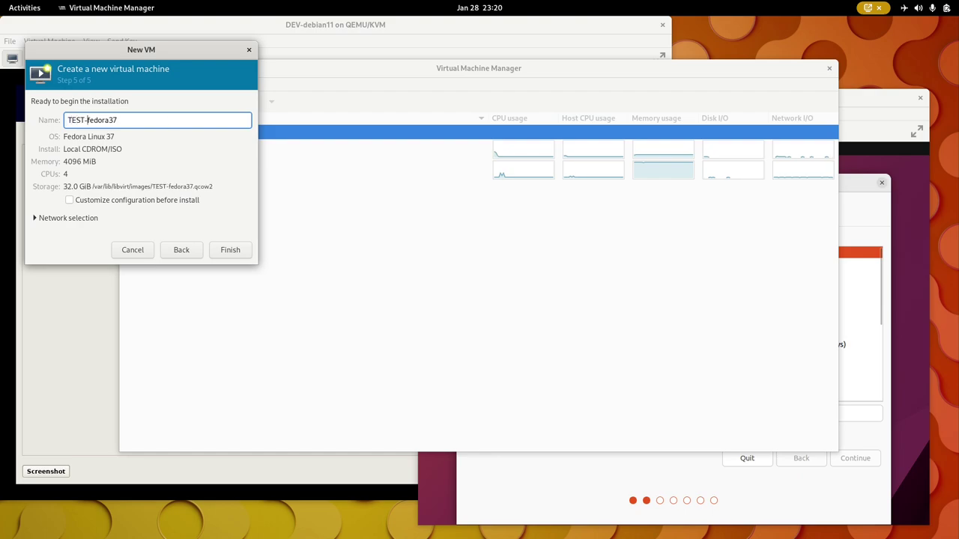
click(183, 123)
Finish the TEST-fedora37 wizard and boot its GRUB entry 'Start Fedora-Workstation-Live 37', skipping the media test
click(230, 250)
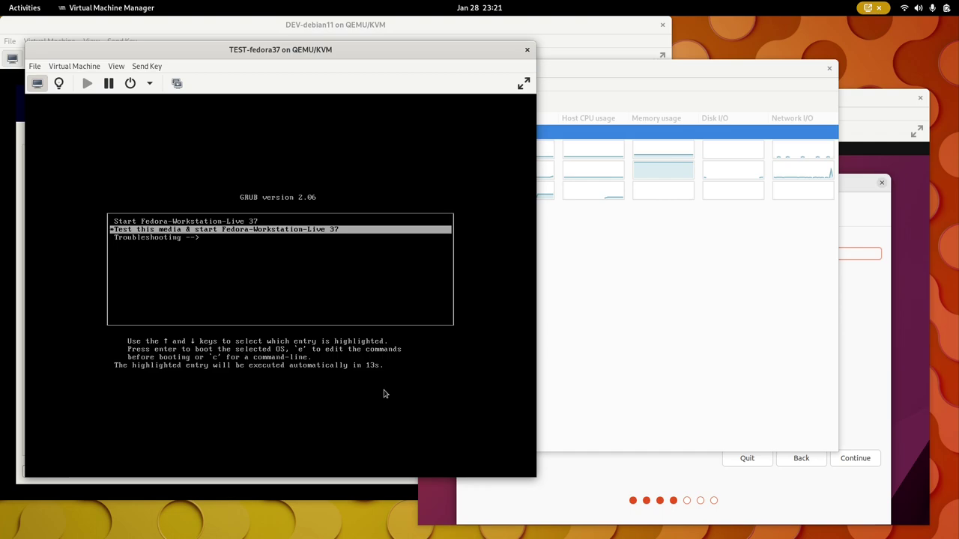
key(Up)
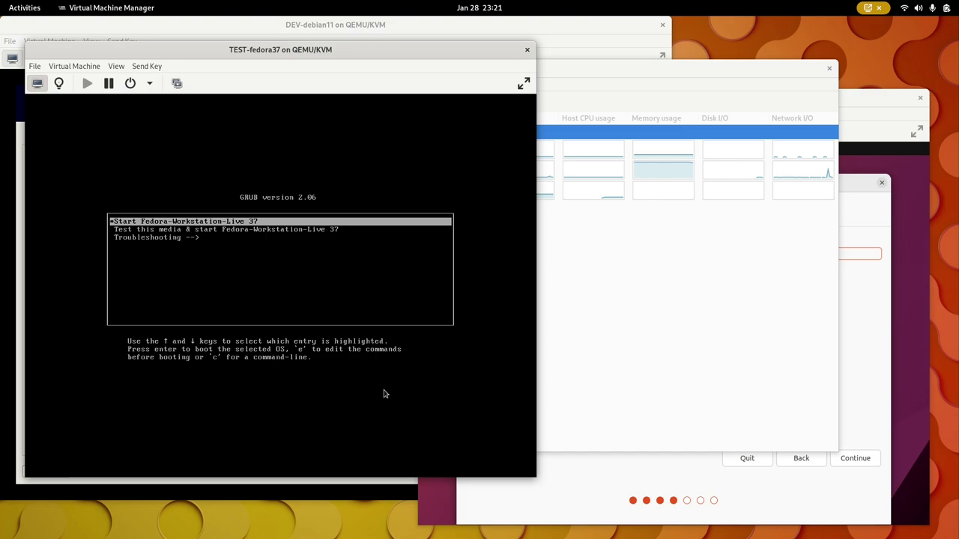
key(Return)
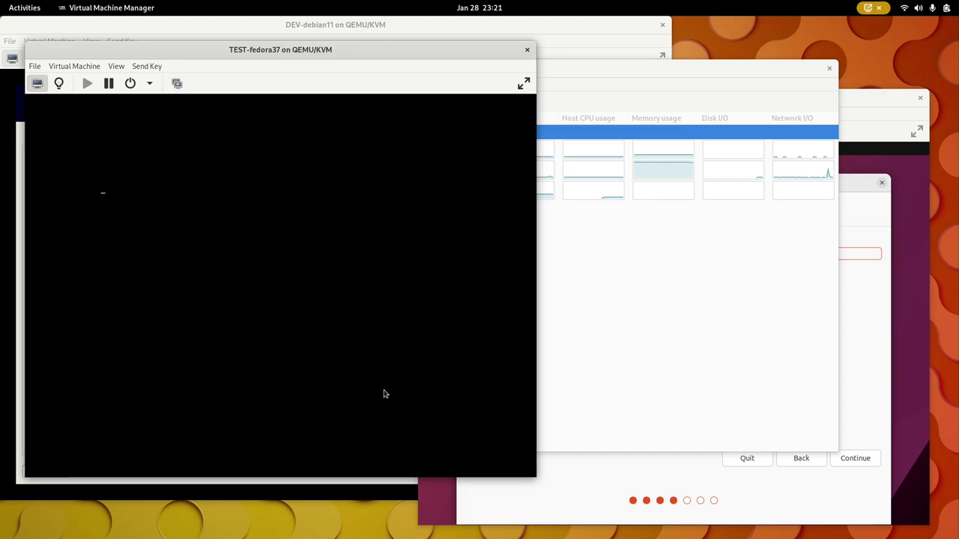
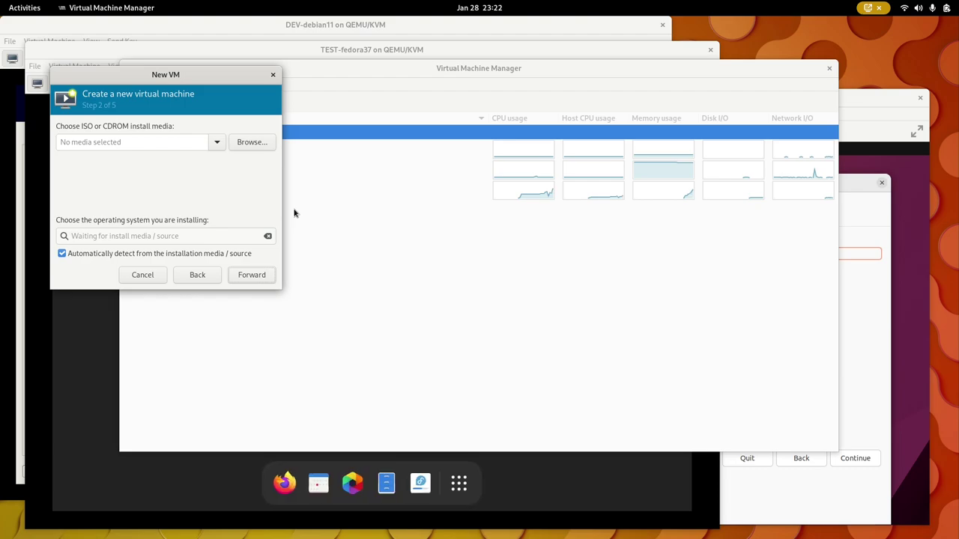
Choose the local ubuntu-22.10-desktop-amd64.iso as the new VM's install media
click(253, 142)
click(291, 349)
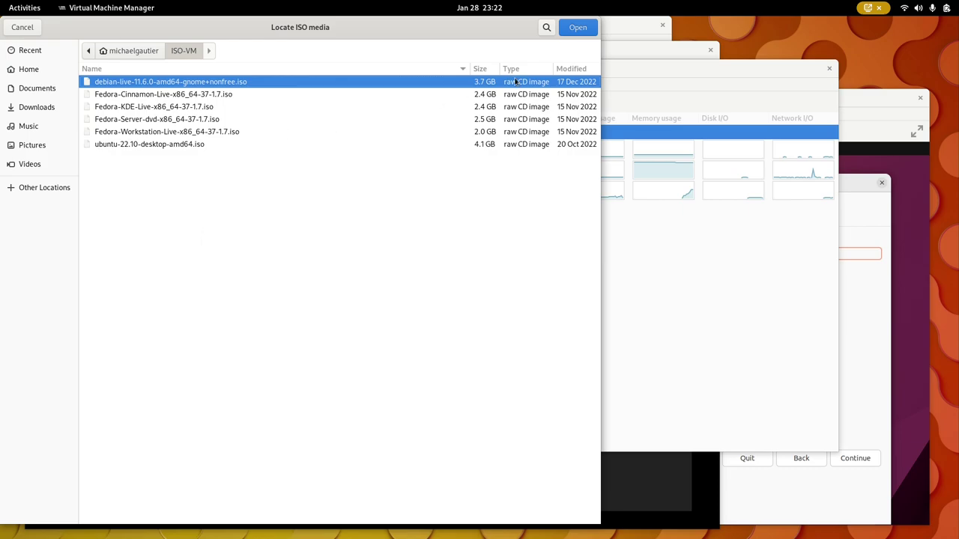
click(189, 144)
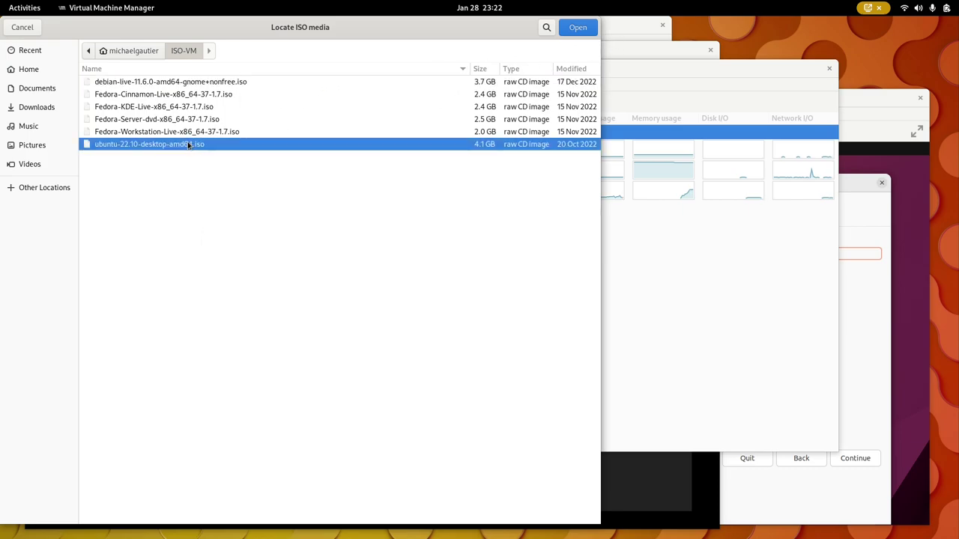
click(578, 28)
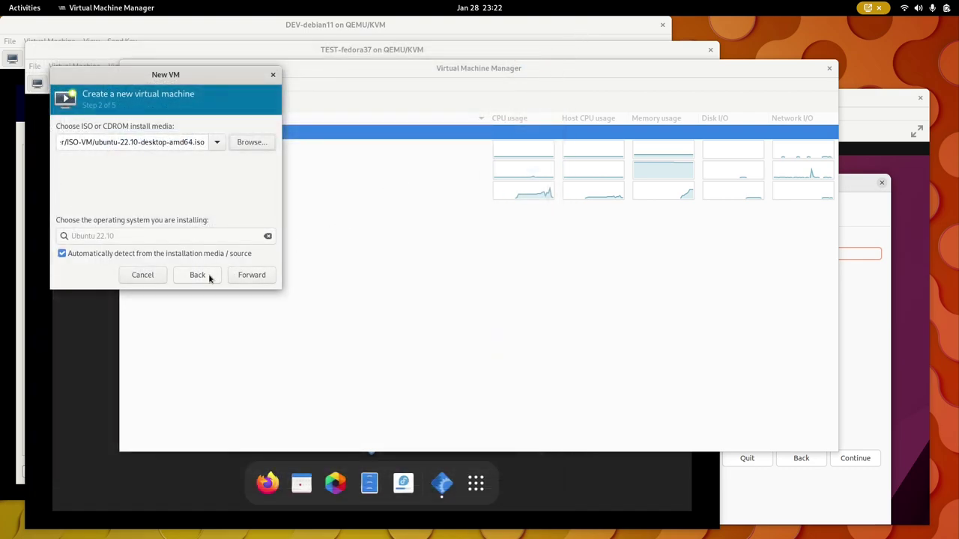
Set the CPU count to 4 and select the disk size for replacement
click(251, 275)
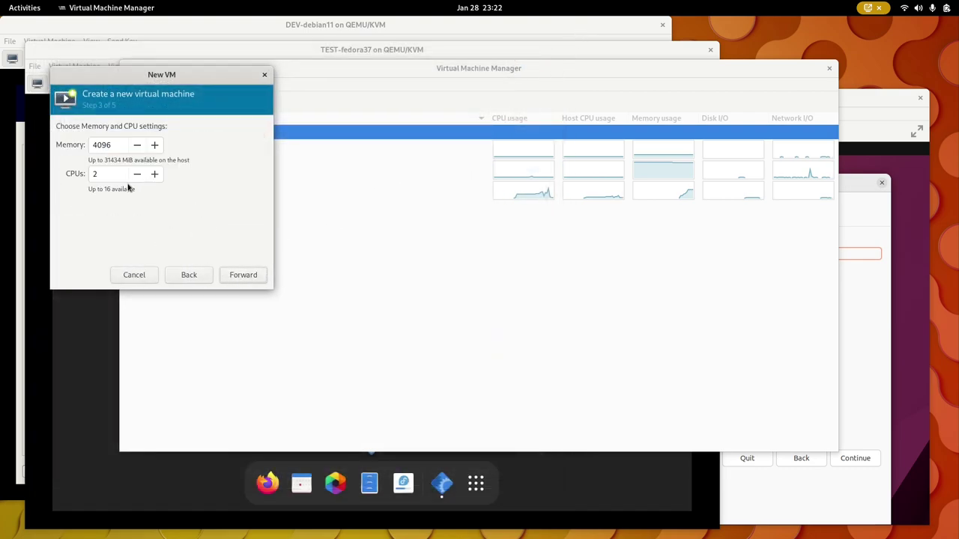
drag(116, 177, 55, 174)
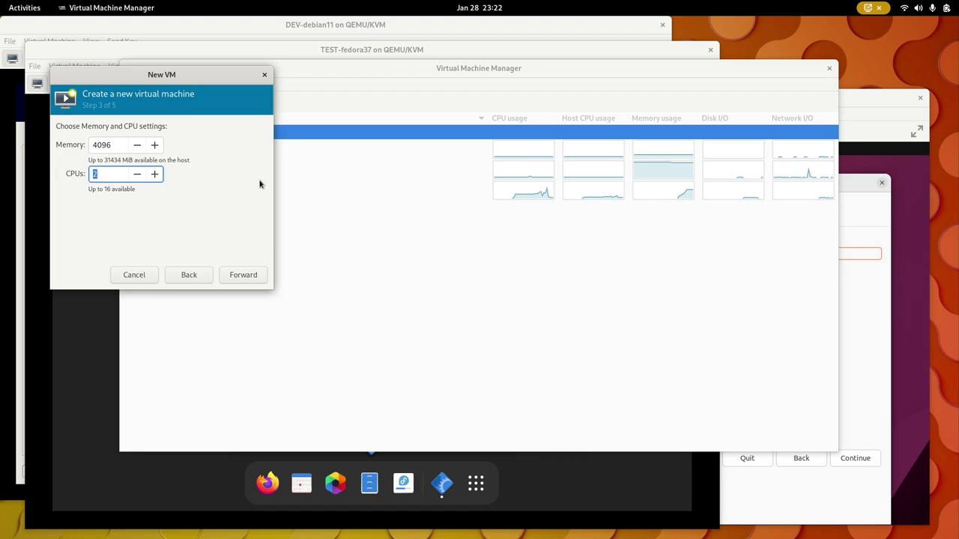
text(4)
click(254, 279)
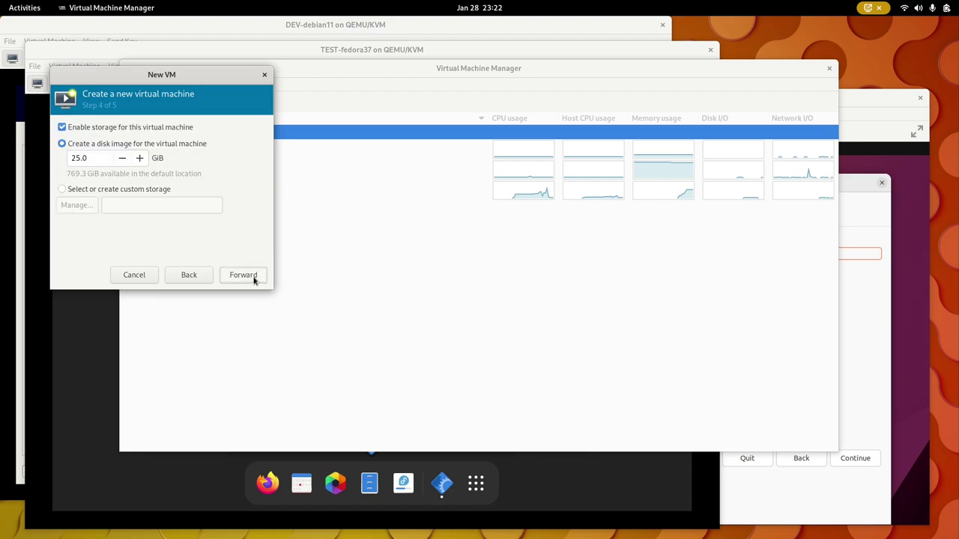
drag(94, 159, 64, 155)
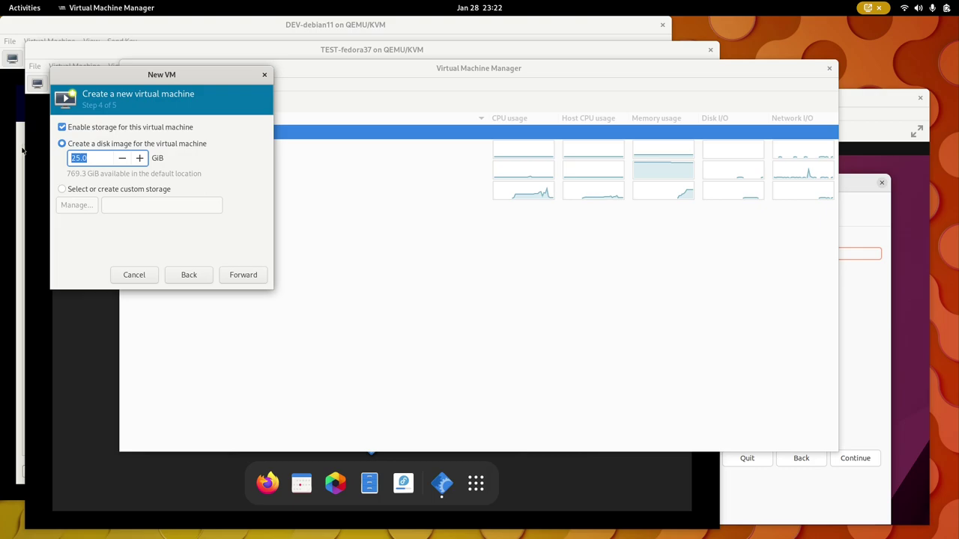
Set a 32 GiB disk, name the VM TEST-ubuntu22.10 and create it
text(32)
click(262, 279)
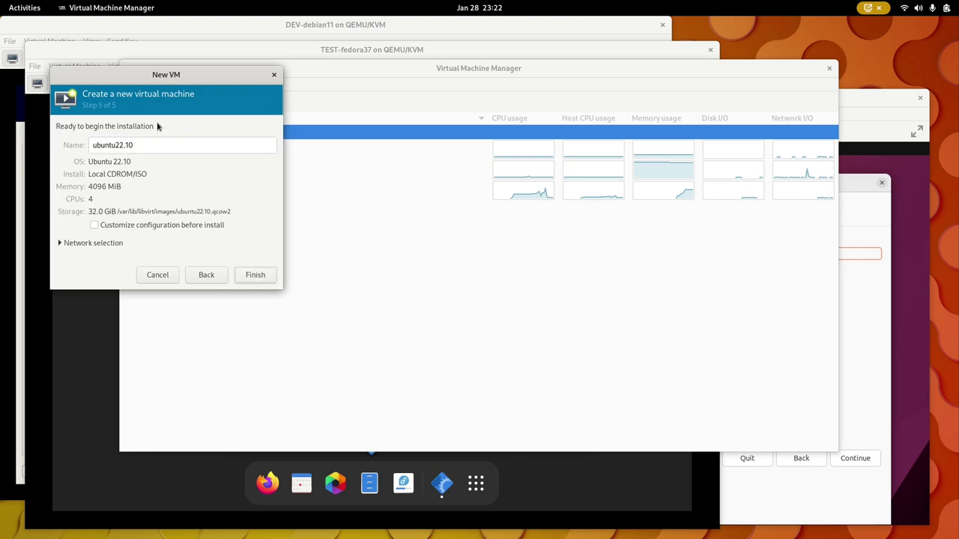
click(152, 144)
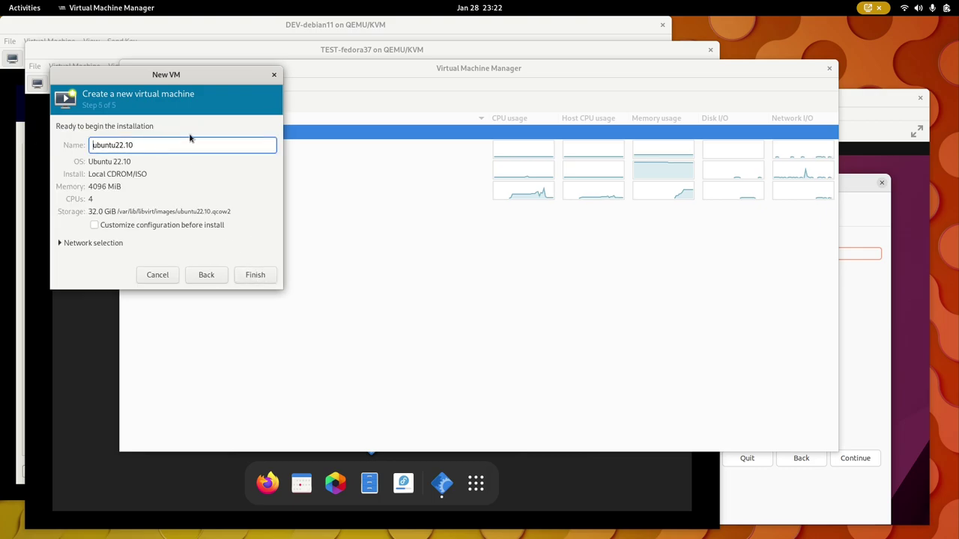
key(Home)
text(TEST-)
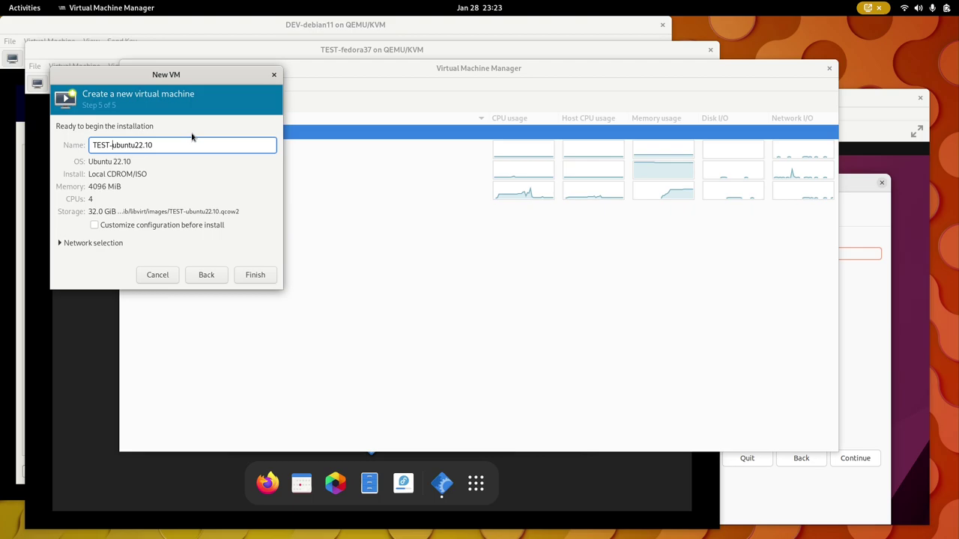
click(255, 275)
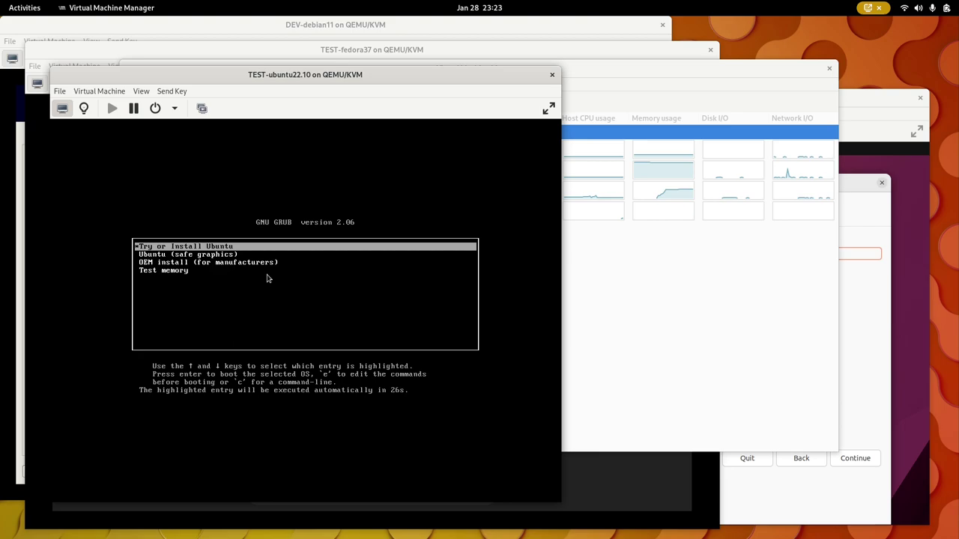
Boot TEST into the Ubuntu installer and pick Minimal installation in DEV-ubuntu22.10
key(Return)
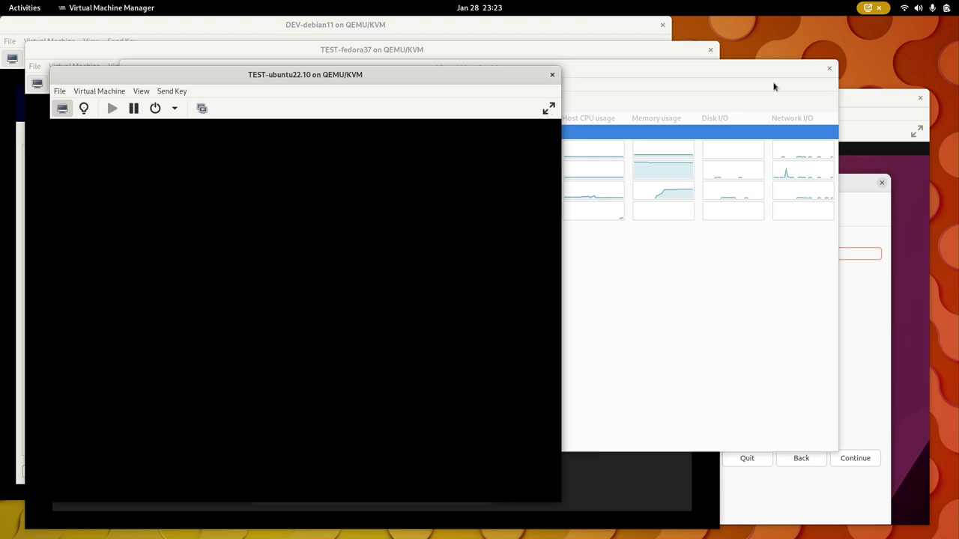
click(872, 102)
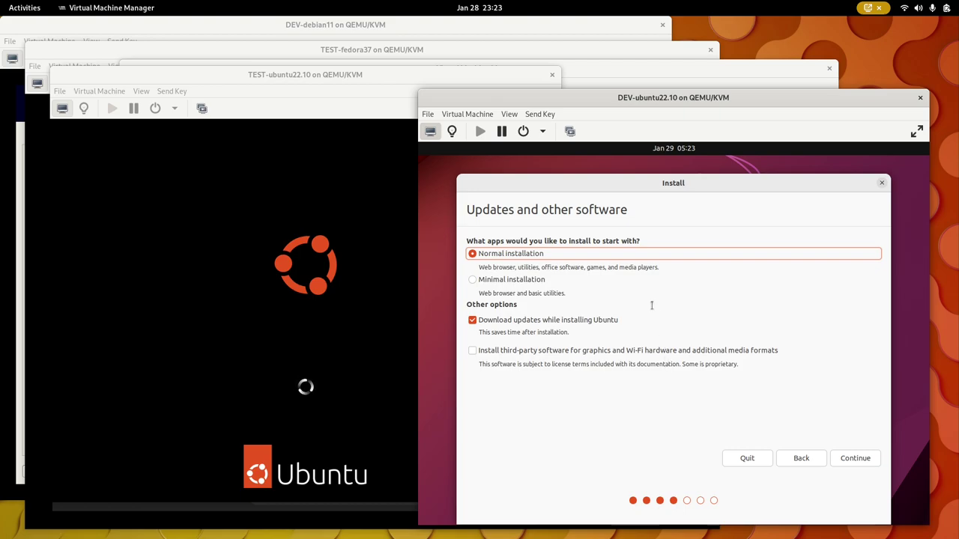
click(516, 283)
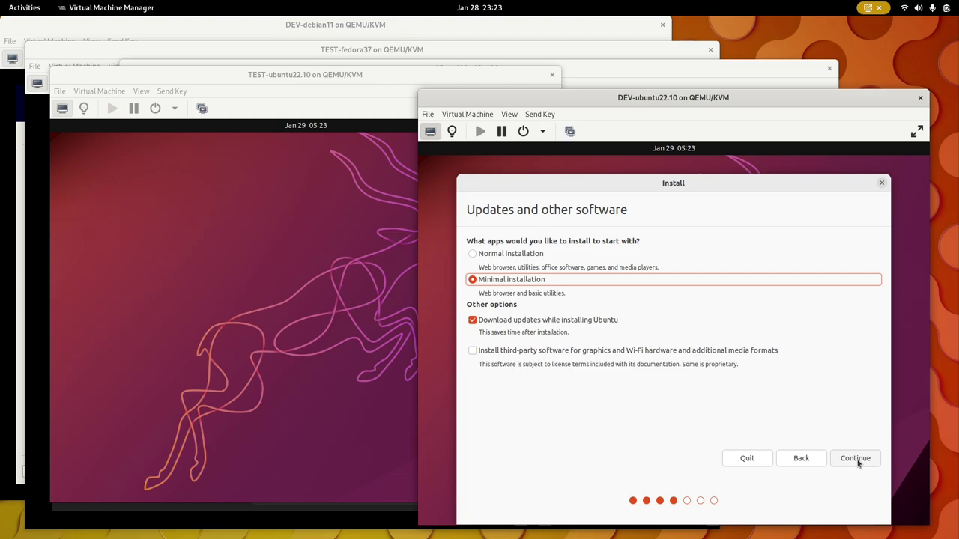
click(858, 462)
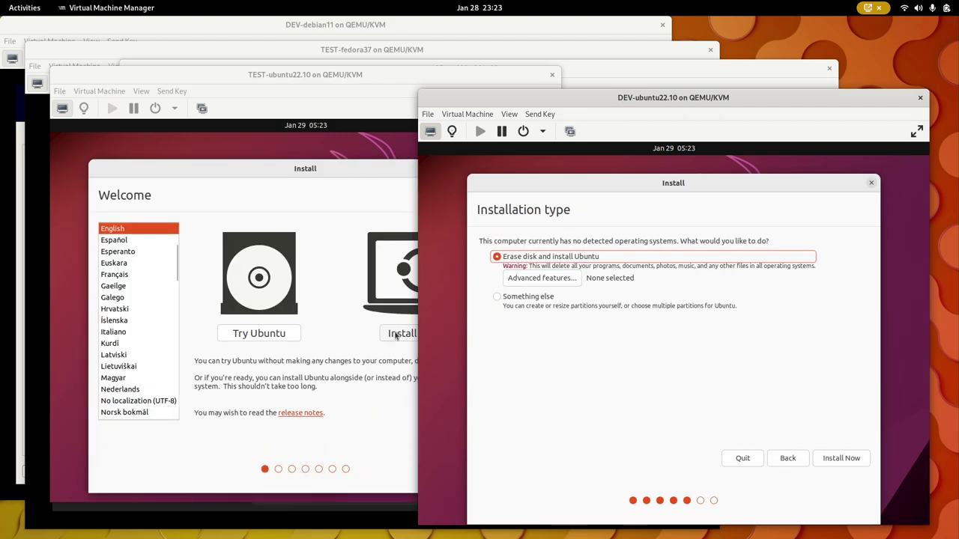
Start TEST's Ubuntu install with the default keyboard, and move DEV's window aside
click(397, 336)
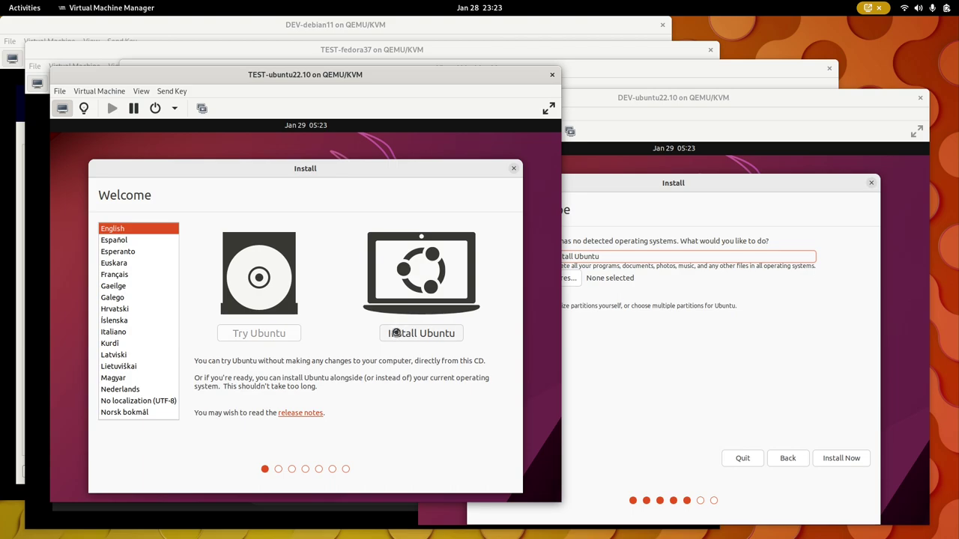
click(494, 442)
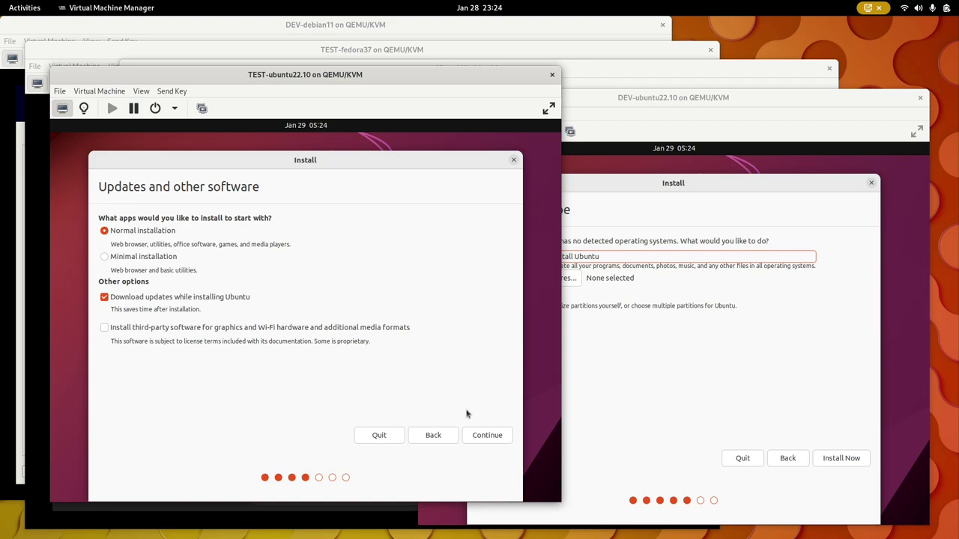
click(690, 100)
drag(690, 100, 720, 75)
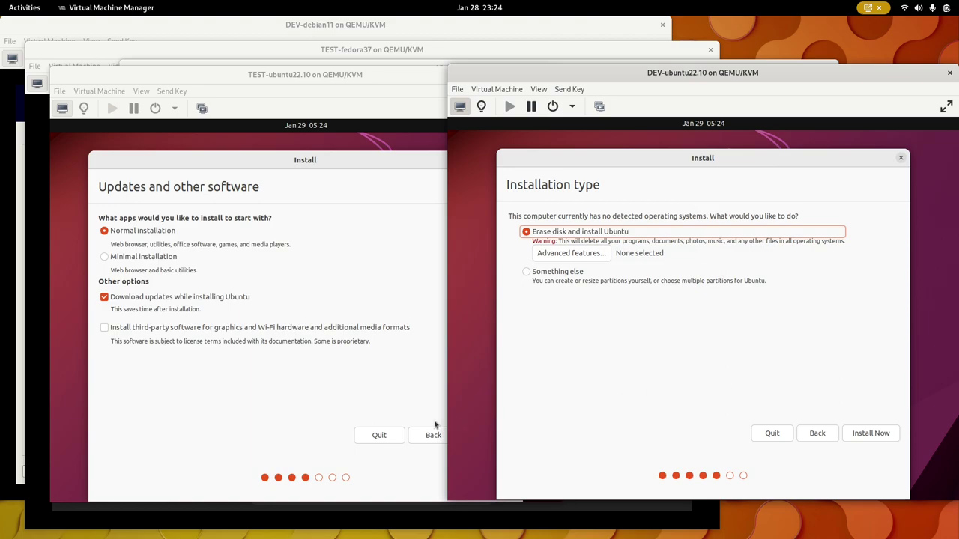
click(820, 437)
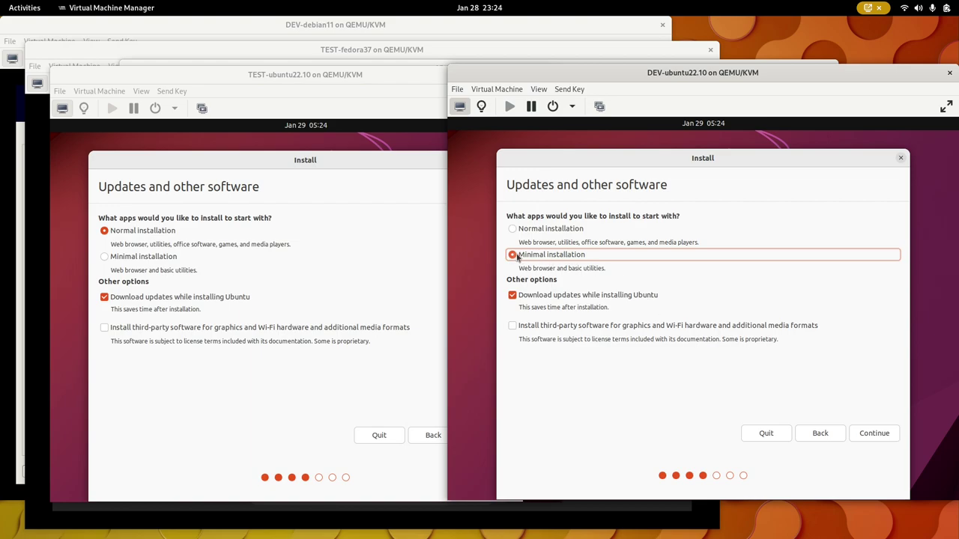
Run the erase-disk install in DEV, confirm its disk changes, and start TEST's erase-disk install
click(118, 234)
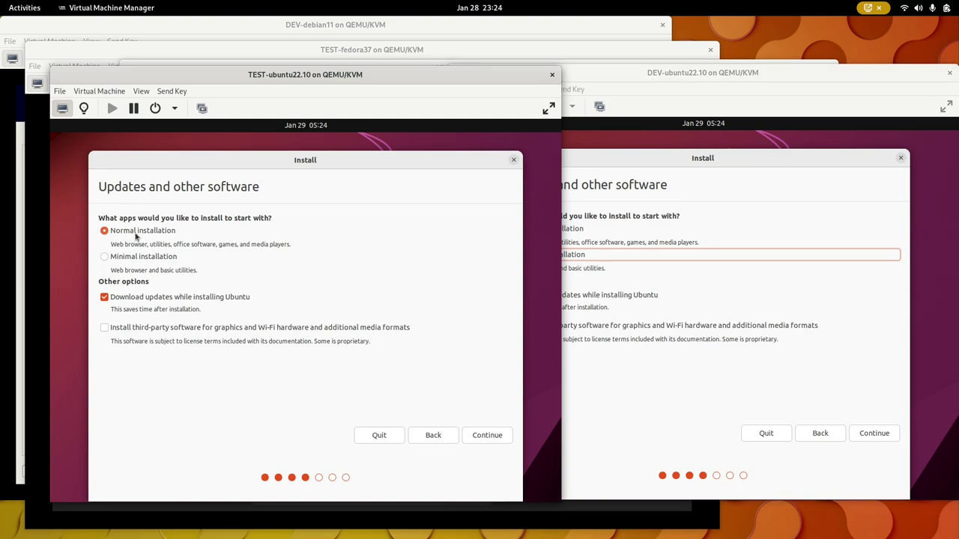
click(886, 436)
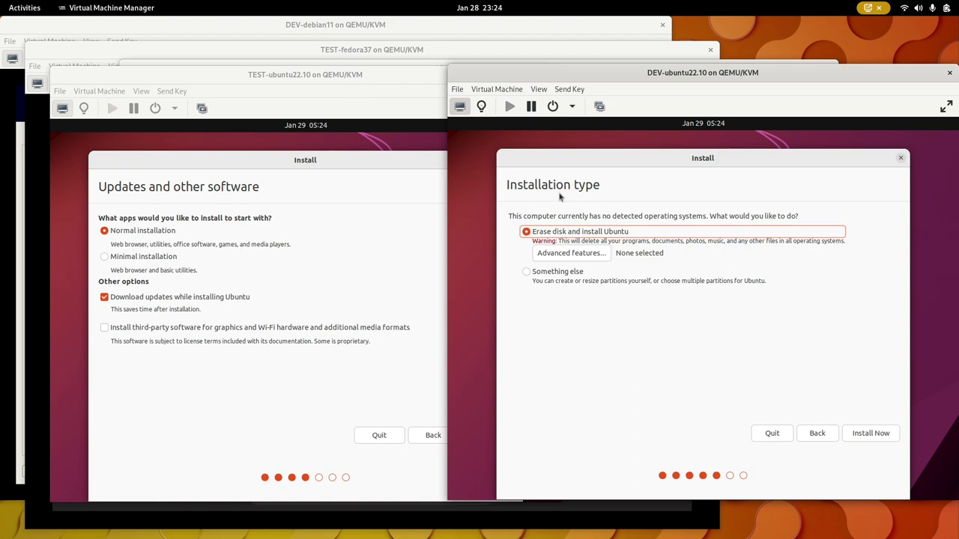
click(893, 435)
click(393, 116)
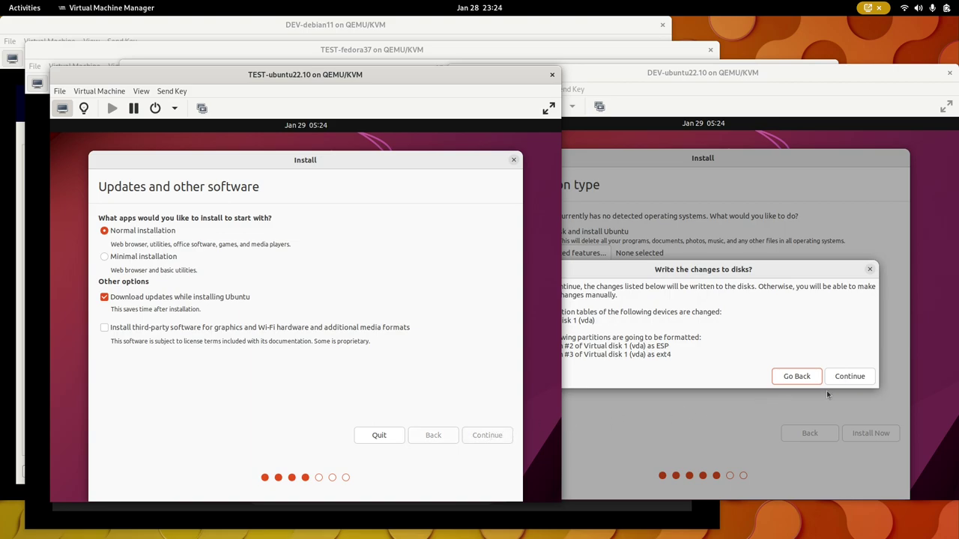
click(848, 376)
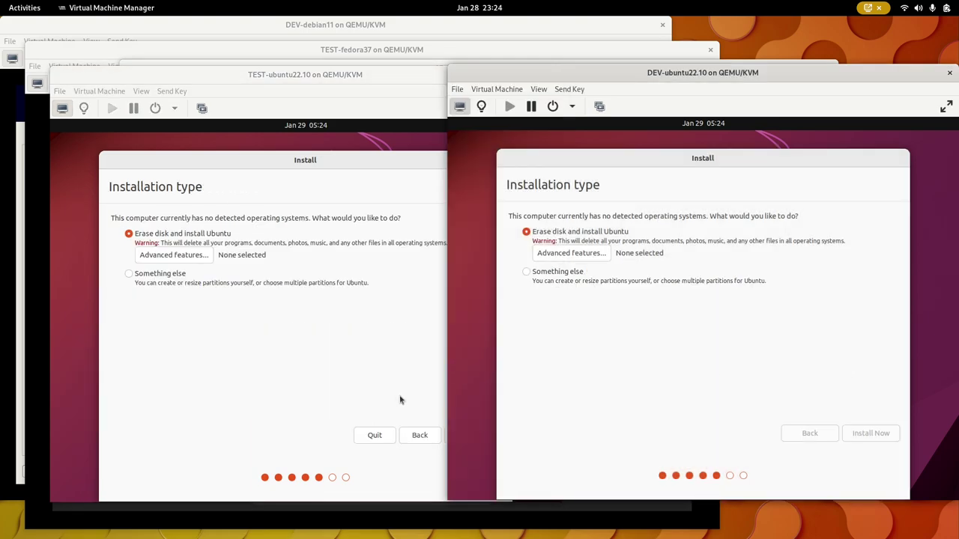
click(423, 416)
click(475, 437)
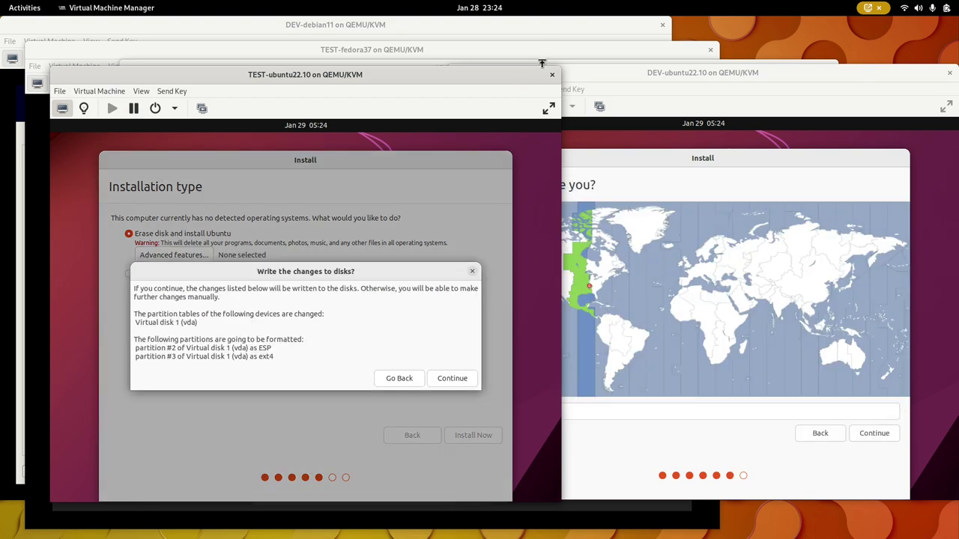
Confirm TEST's disk changes and accept Chicago as the location in both installers
click(453, 379)
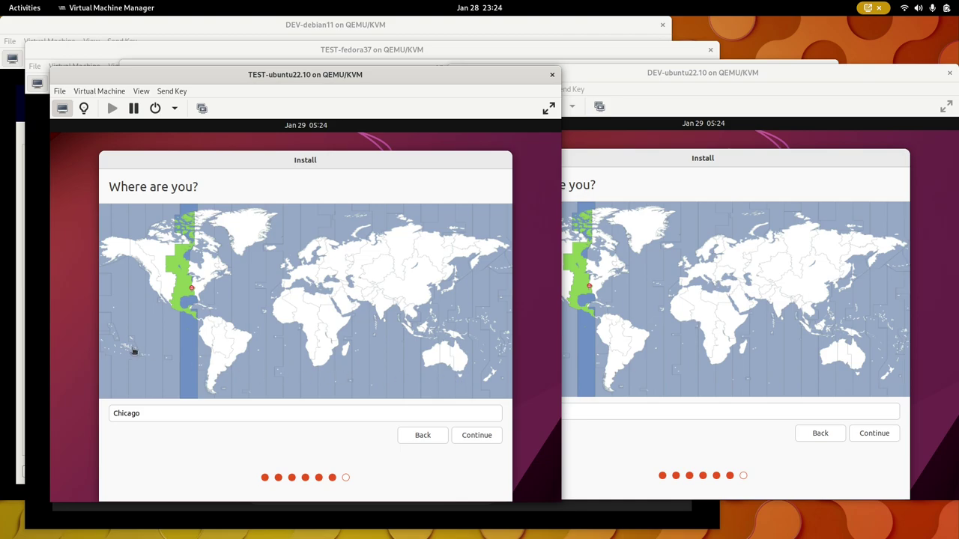
click(664, 161)
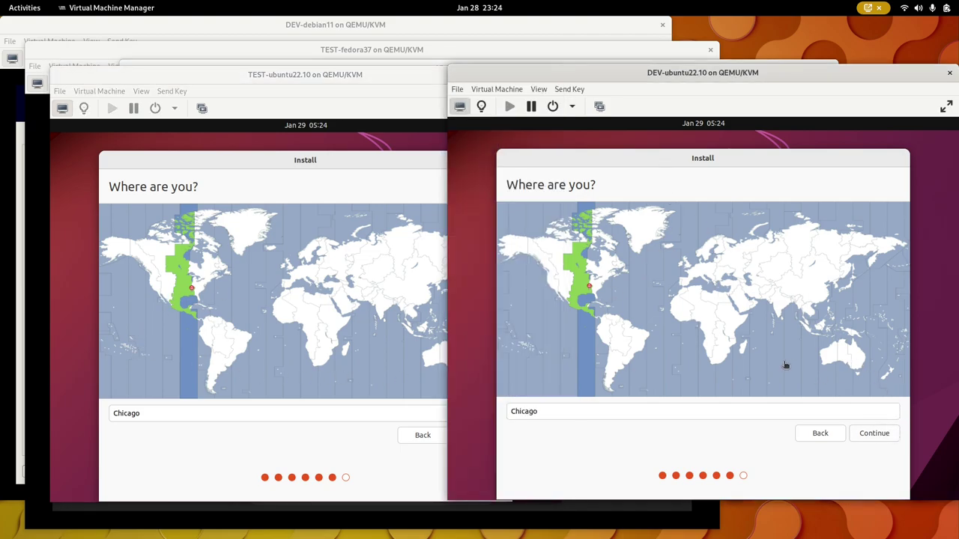
click(367, 77)
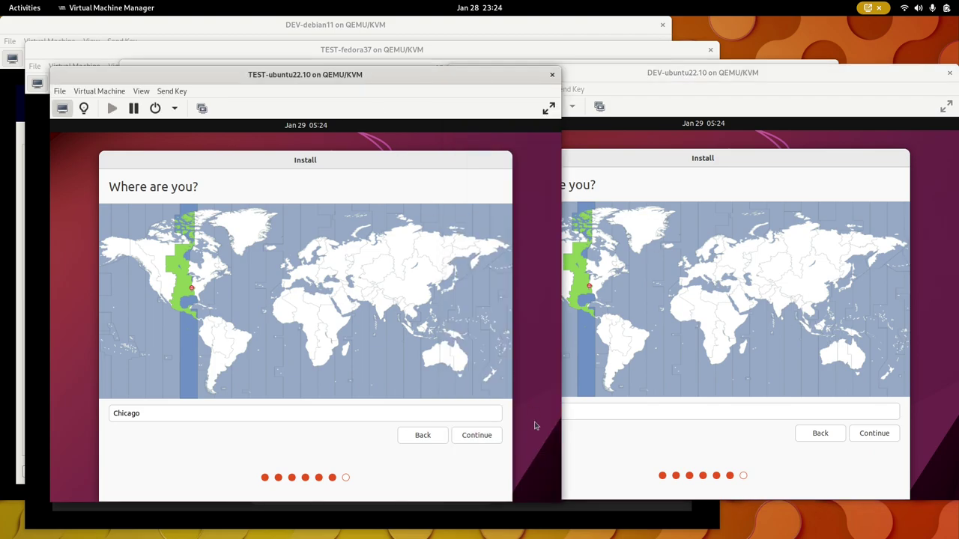
click(487, 436)
click(883, 435)
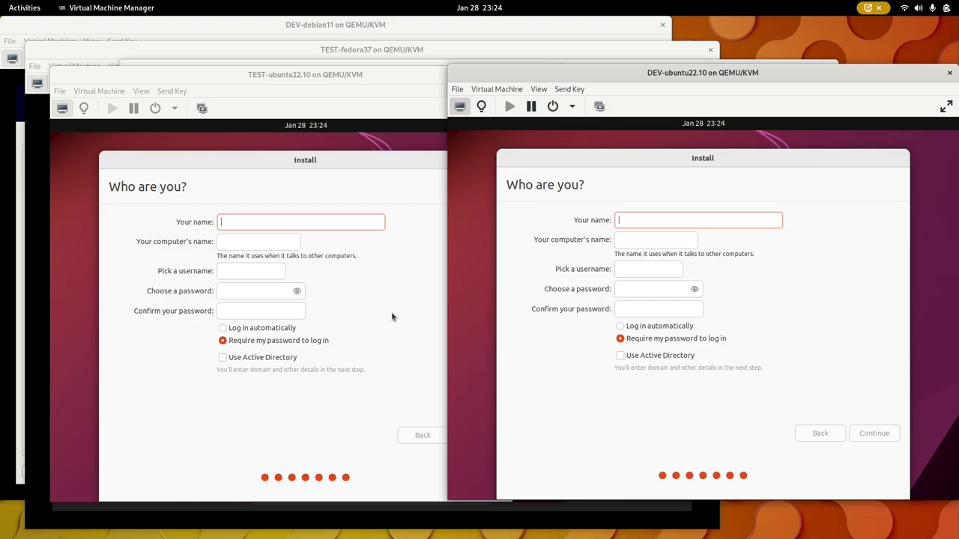
Fill DEV's account form with the user's full name, computer name dev.ubuntu.mg and username
text(mich)
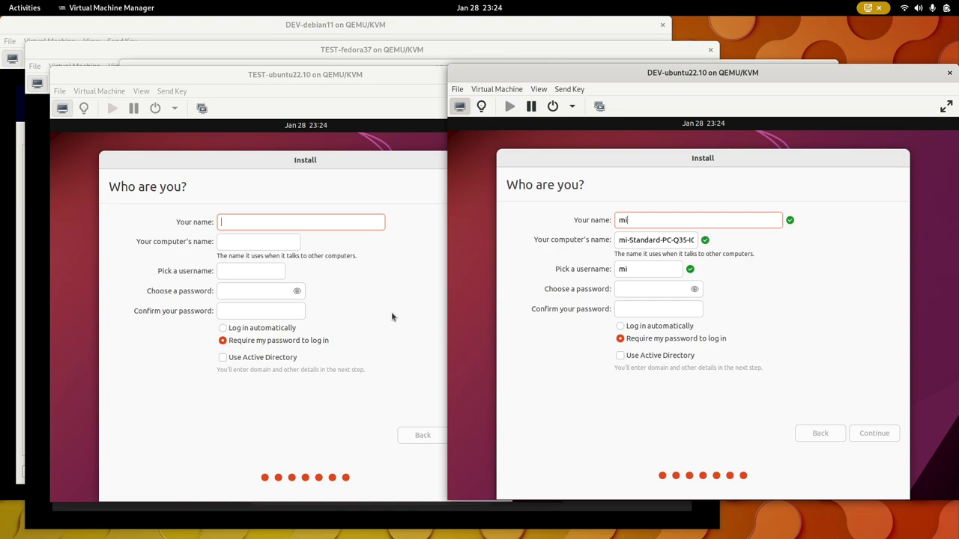
key(BackSpace)
key(BackSpace)
key(BackSpace)
key(BackSpace)
text(Michael Gautier)
key(Tab)
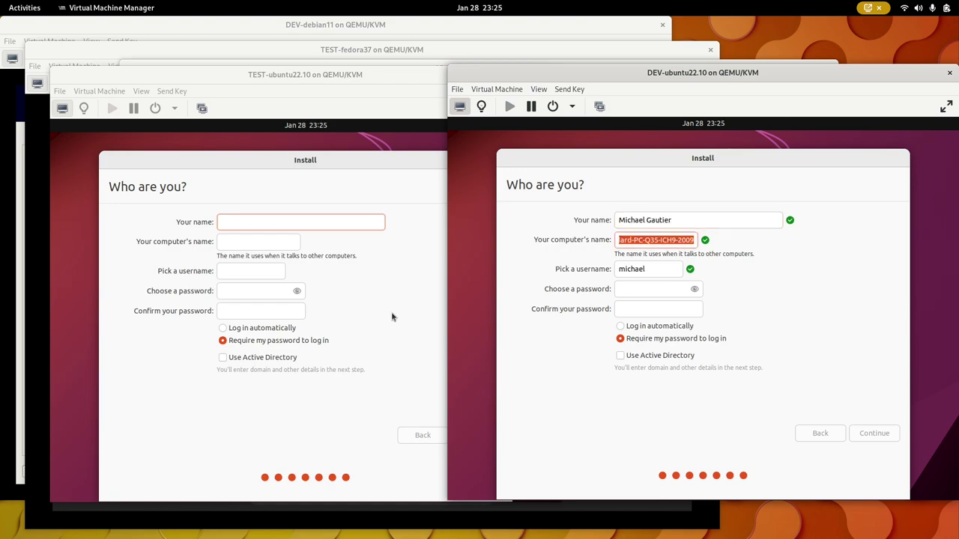
text(dev.)
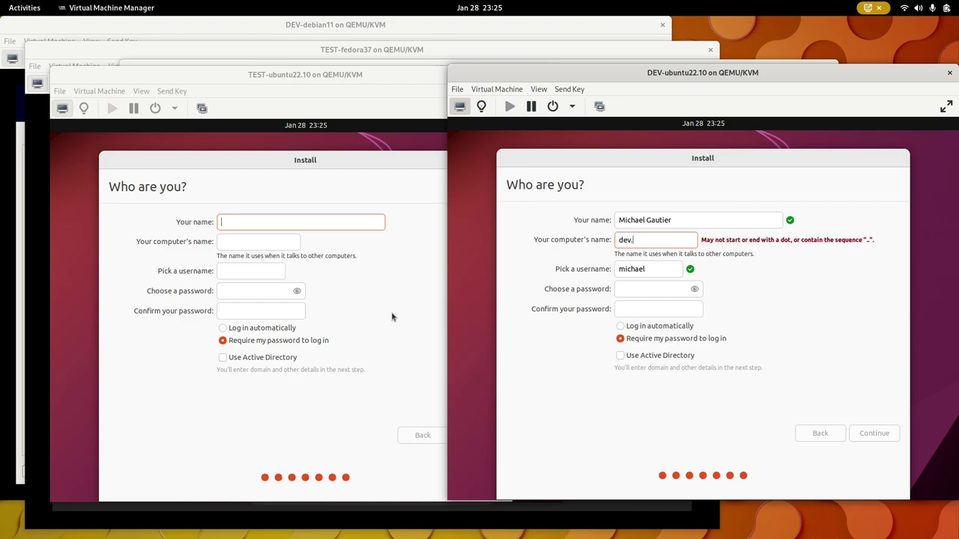
text(ubun)
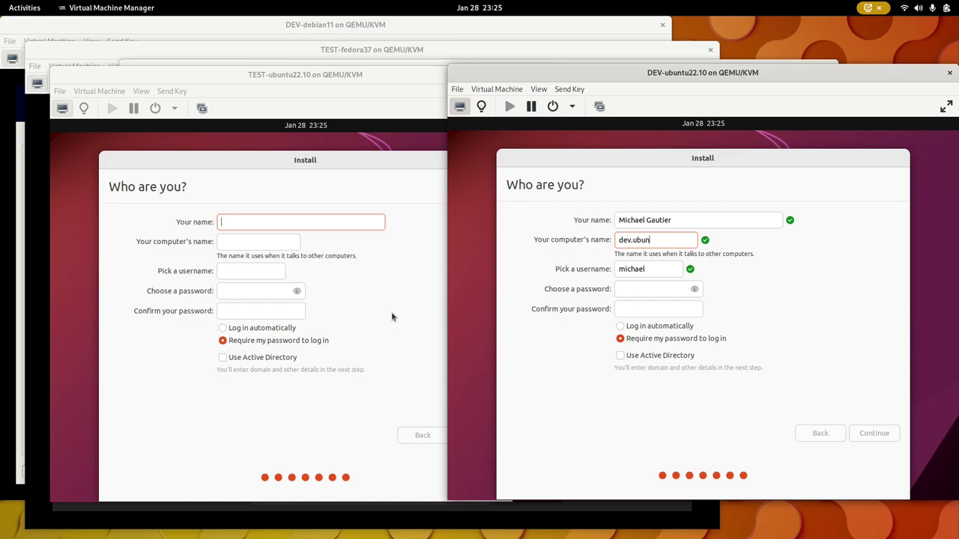
text(tu.mg)
key(Tab)
text(michaelgautier)
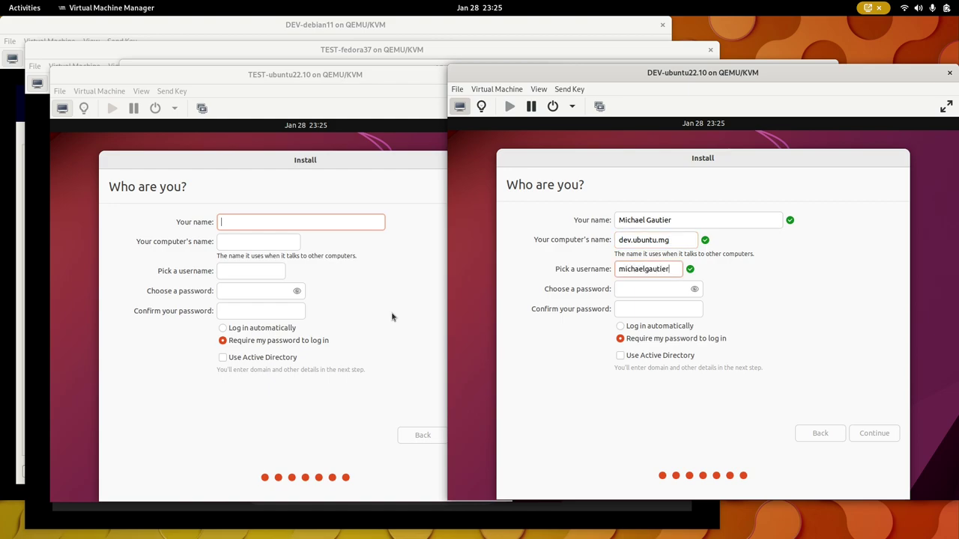
key(Tab)
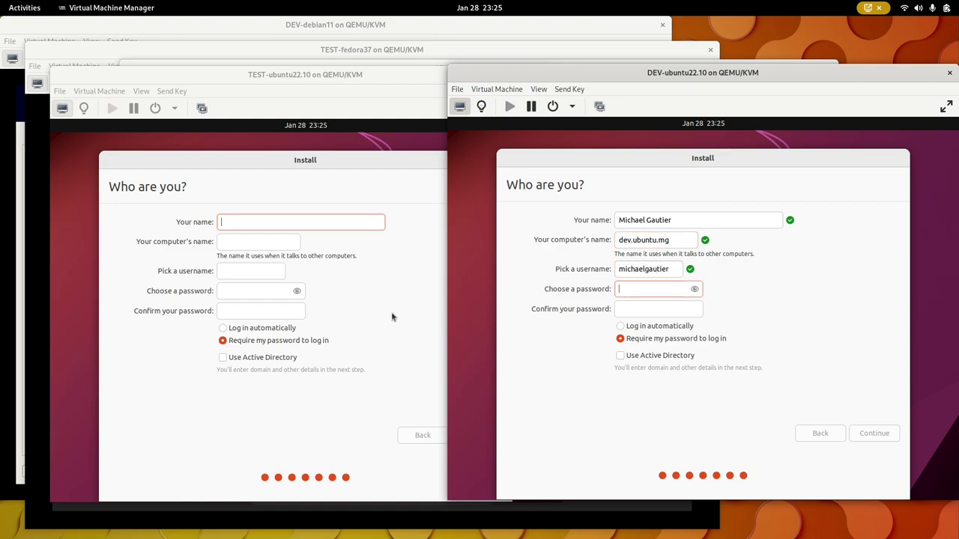
Enter the user's full name and computer name test.ubuntu.mg in TEST, then bring Fedora forward
click(307, 222)
text(Micha)
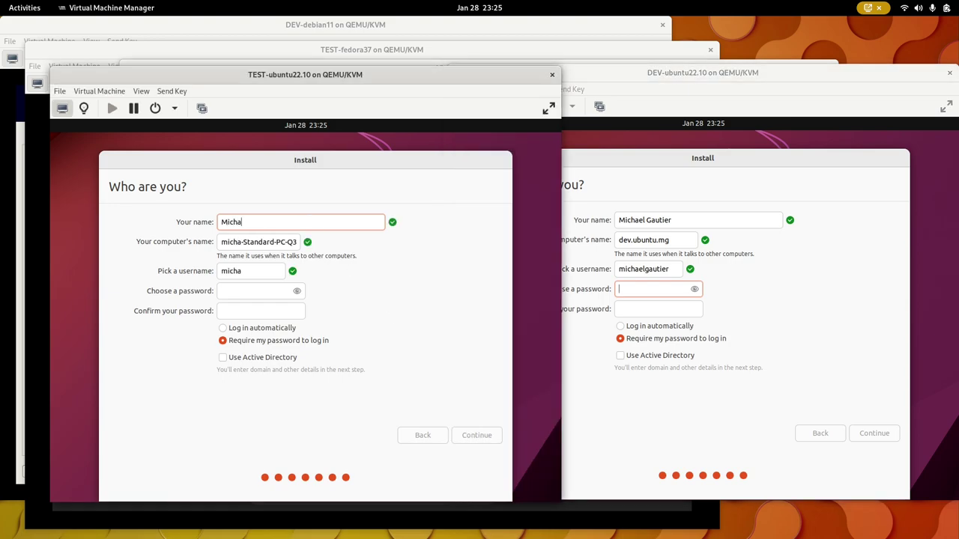
text(el Gautier)
key(Tab)
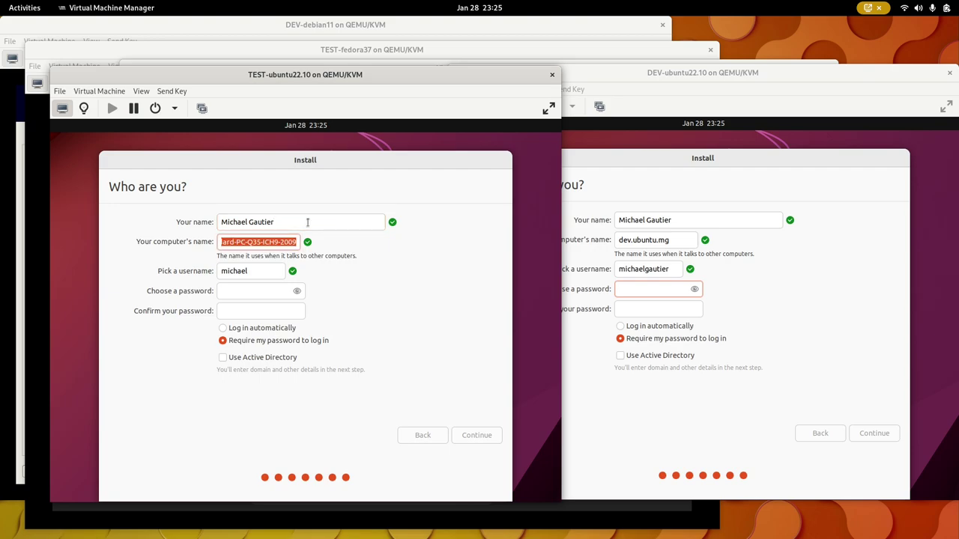
text(test.ubun)
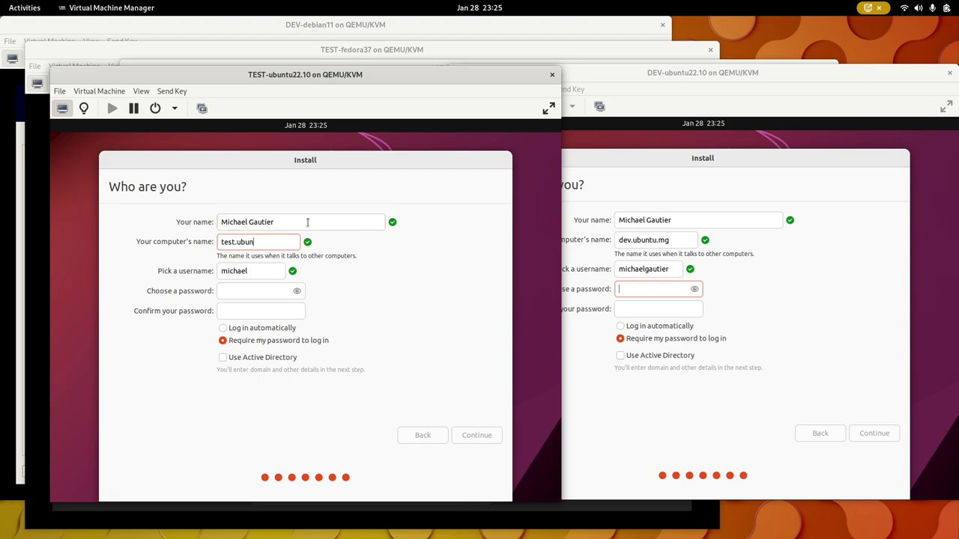
text(tu.m)
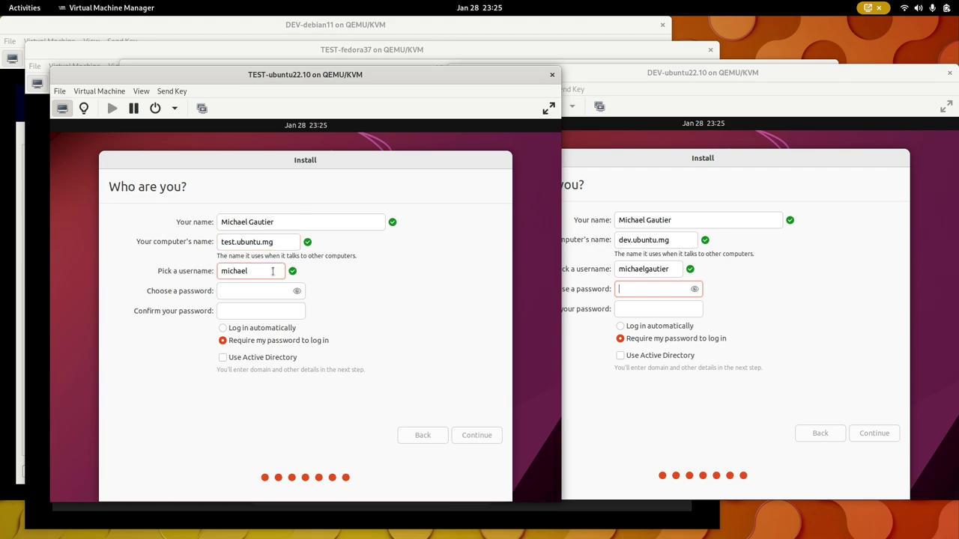
text(gautier)
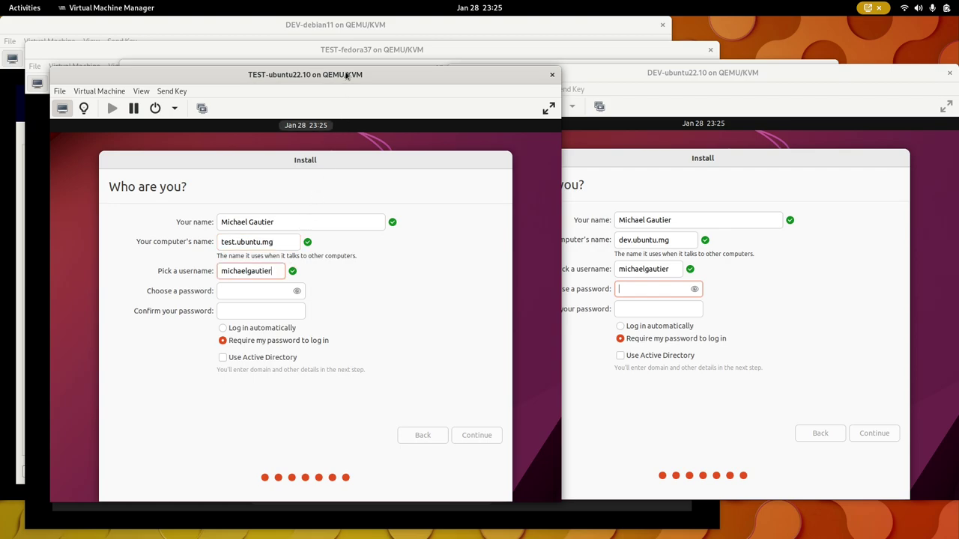
click(358, 51)
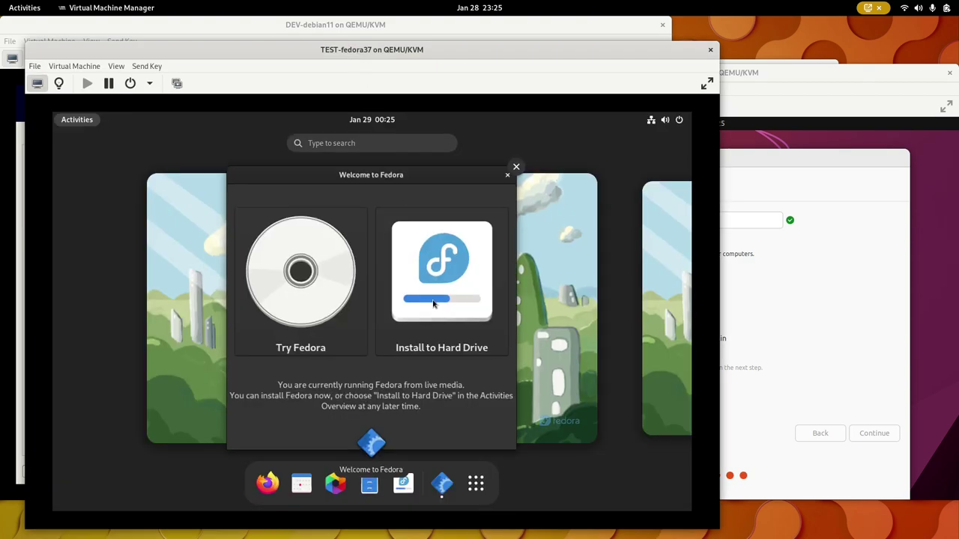
Launch Fedora's Install to Hard Drive, then switch to the DEV-debian11 console
click(423, 266)
click(302, 290)
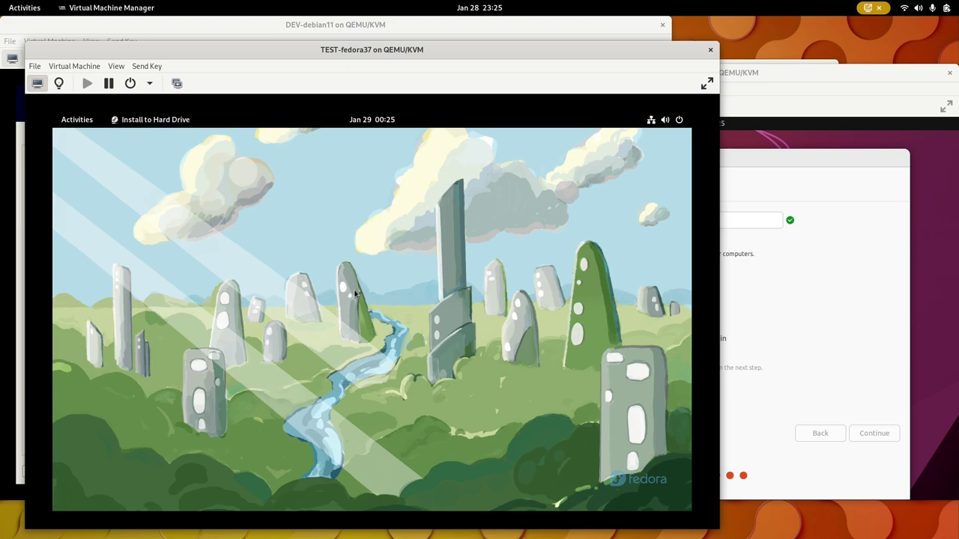
click(253, 28)
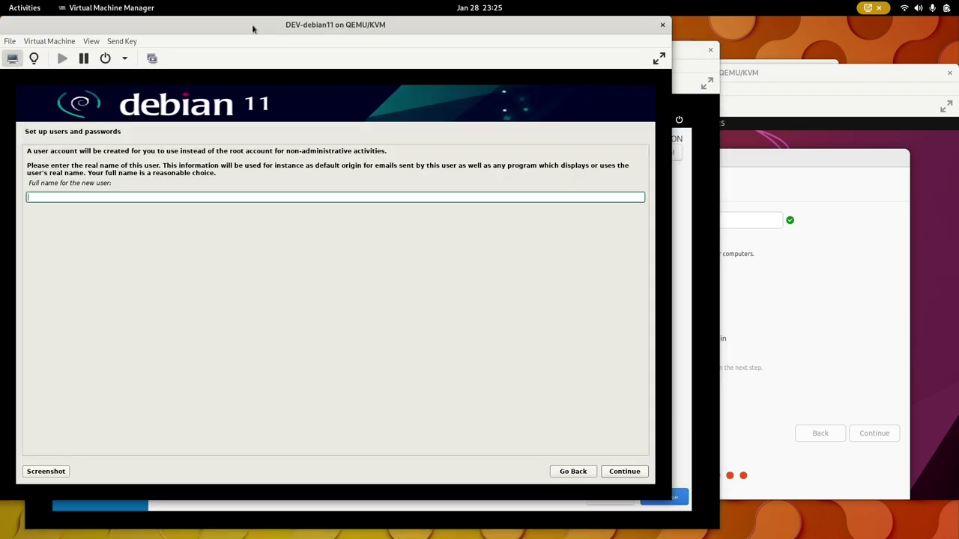
Give the Debian installer the user's full name and username, then switch to Fedora
text(Michael Gautier)
key(Return)
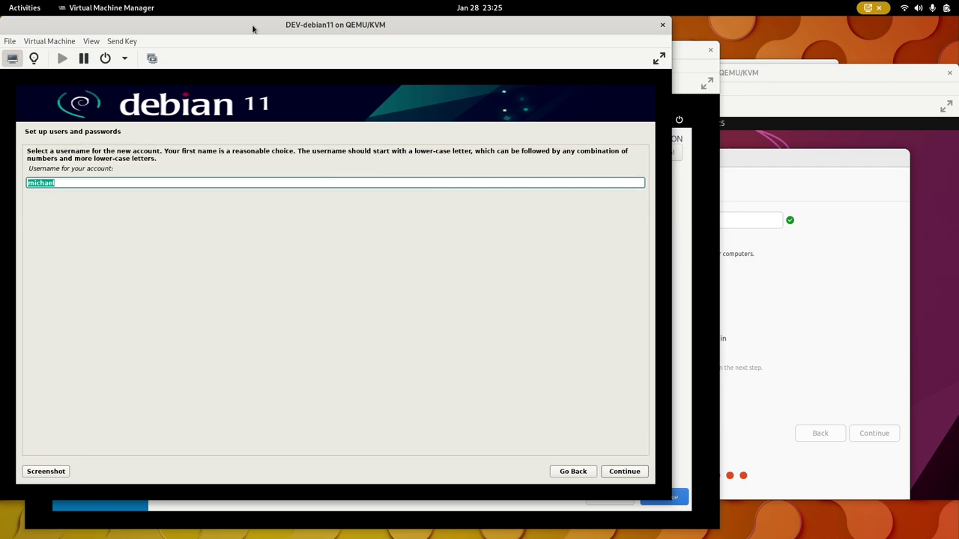
text(michaelgautier)
key(Return)
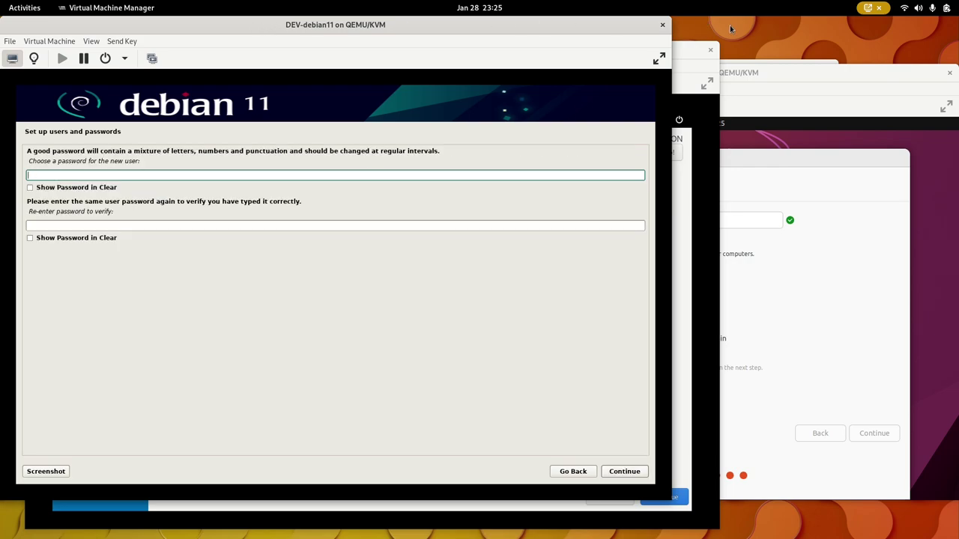
click(694, 55)
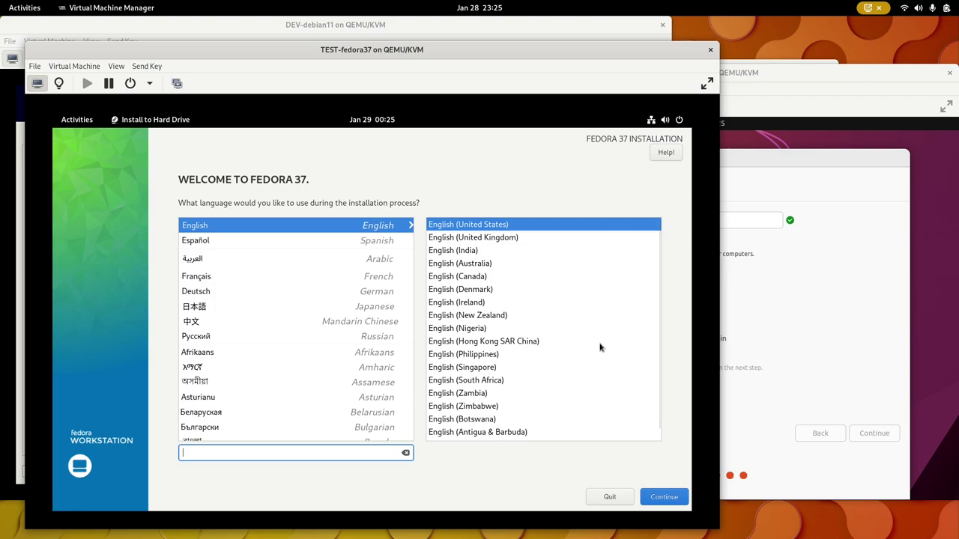
Accept English, automatic disk selection and the Chicago timezone, then begin the Fedora 37 install
click(659, 497)
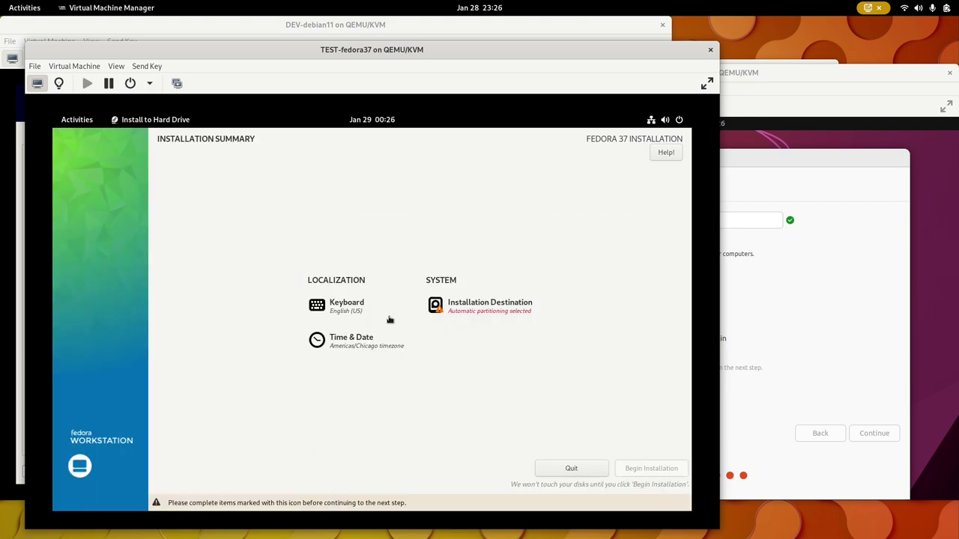
click(459, 307)
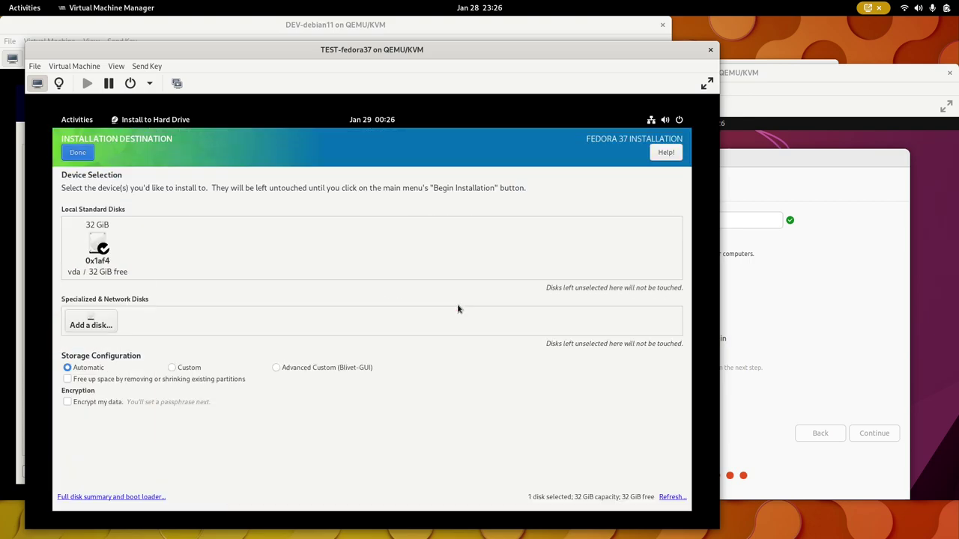
click(79, 153)
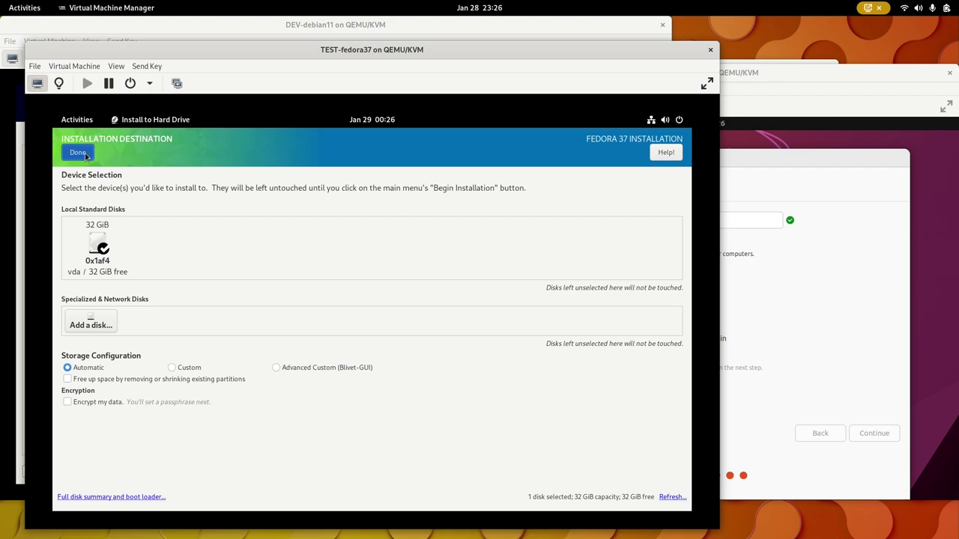
click(343, 345)
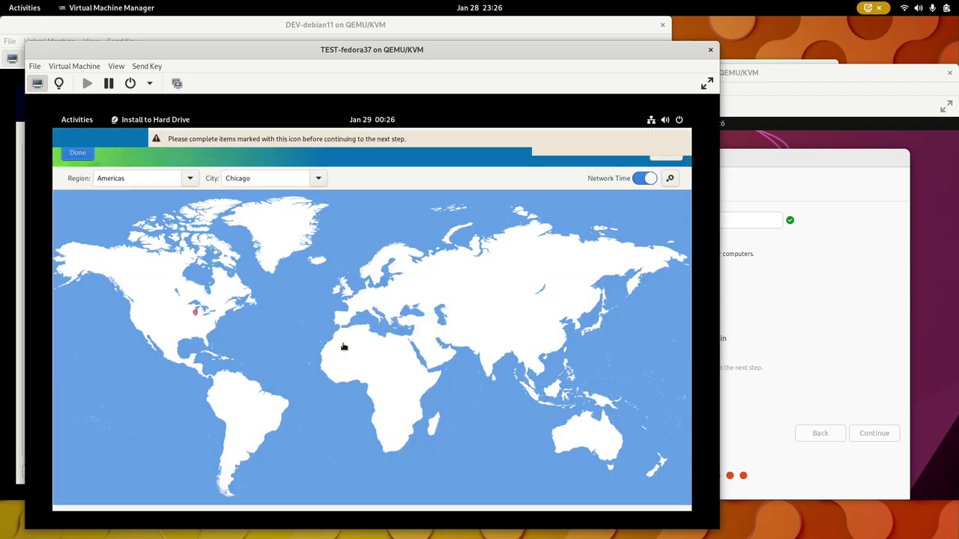
click(79, 153)
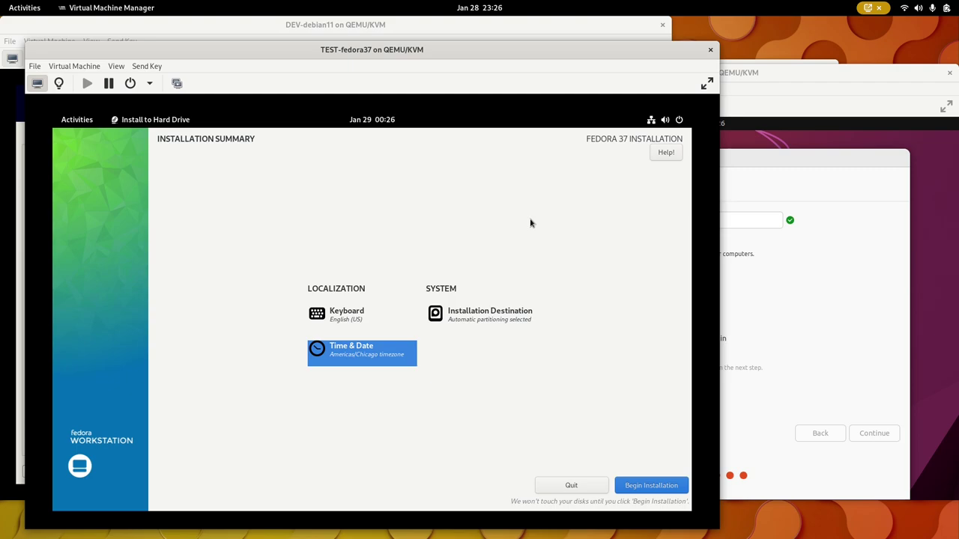
click(646, 487)
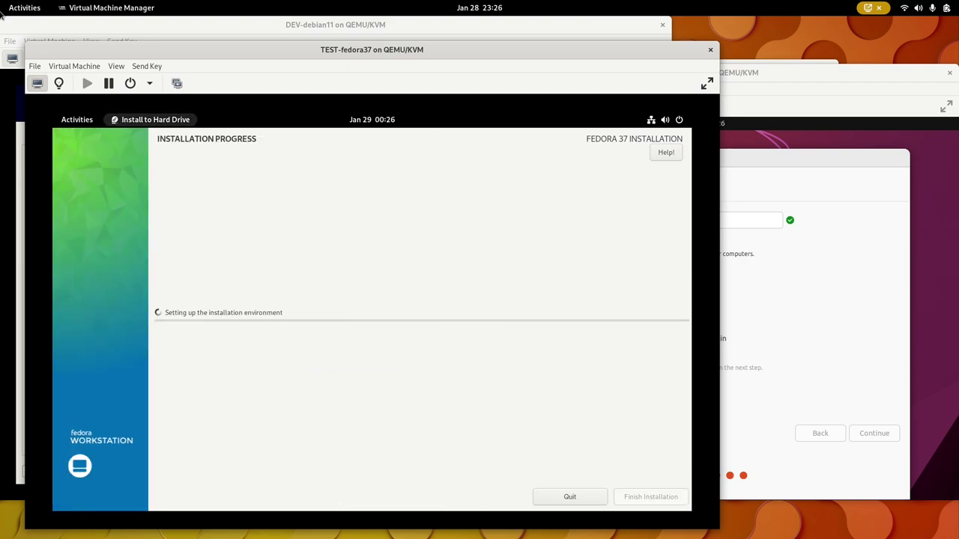
Select the Central time zone in the DEV-debian11 installer
mouse_move(3, 13)
click(379, 294)
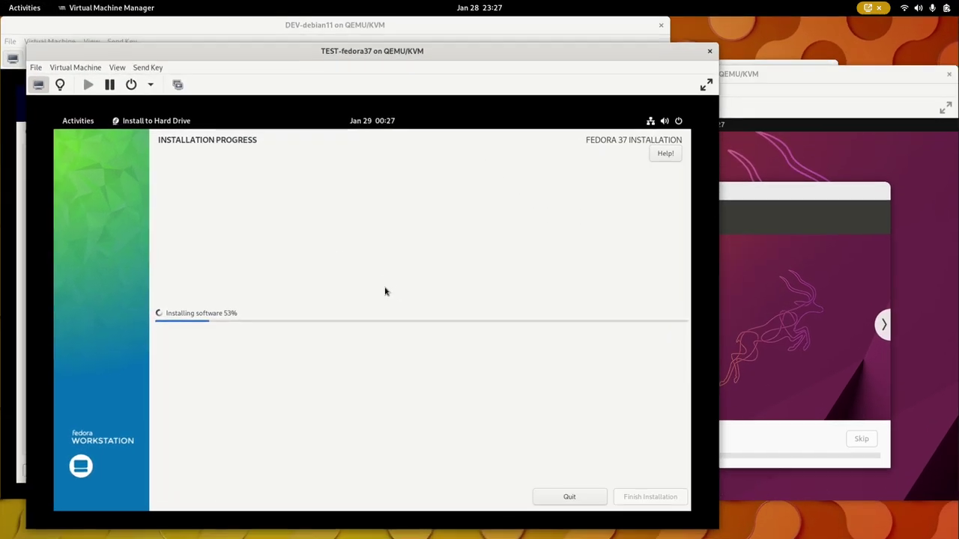
click(765, 80)
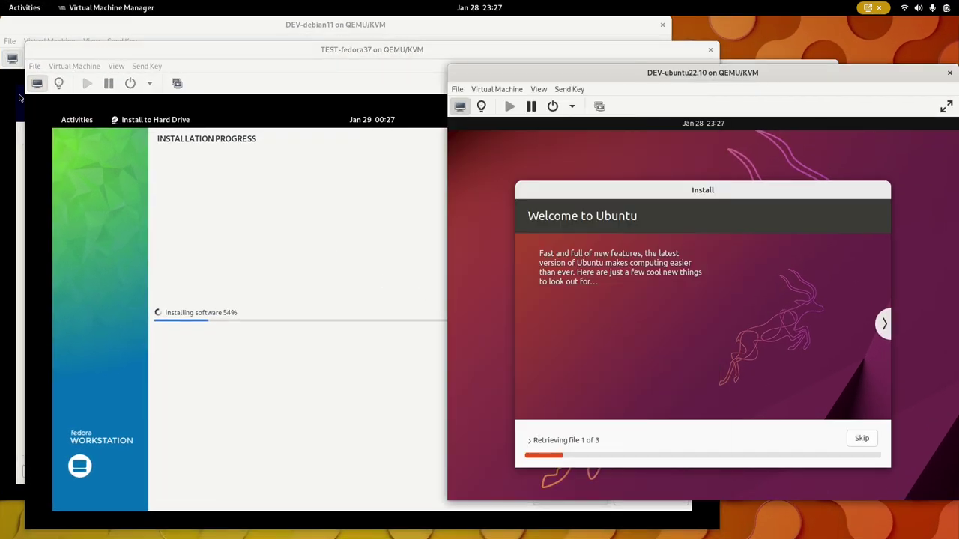
click(20, 31)
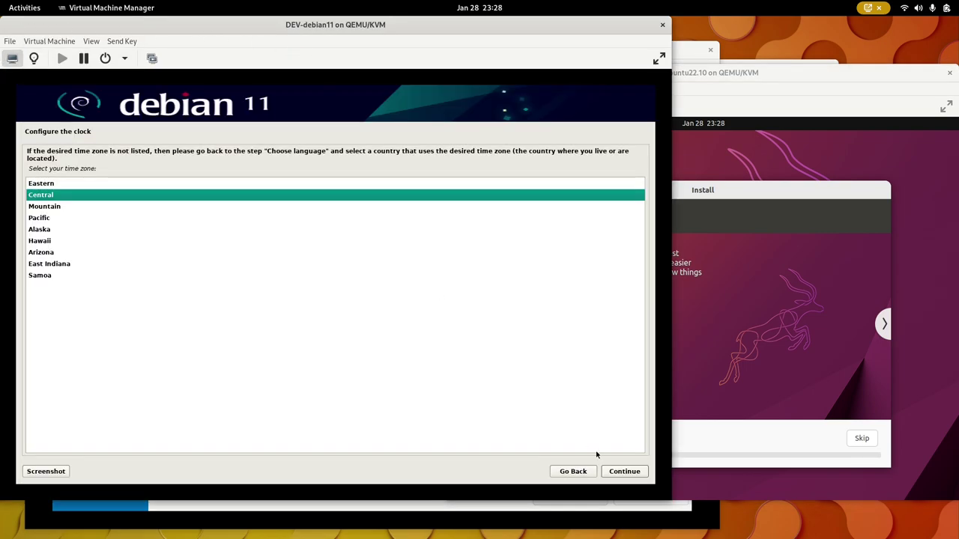
click(625, 471)
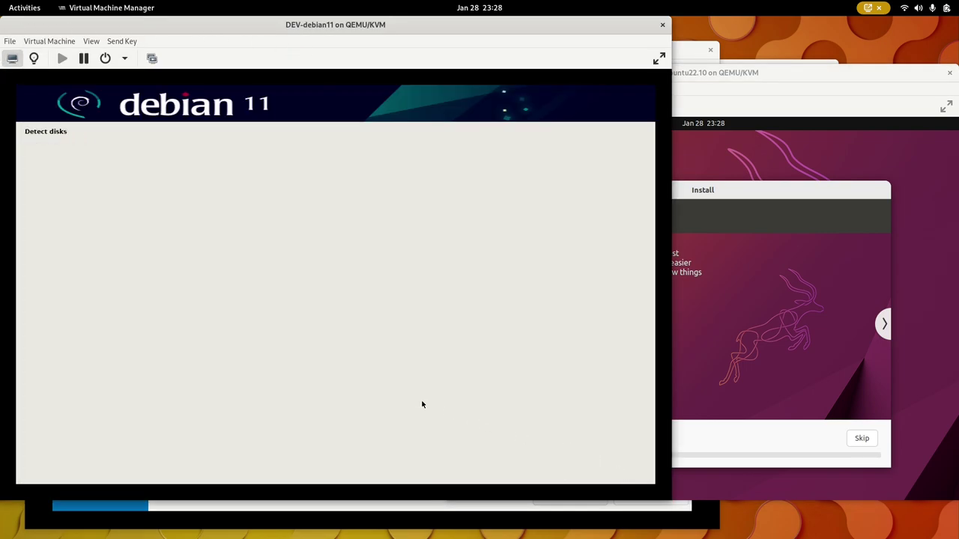
Place the DEV and TEST Ubuntu consoles side by side, narrowing TEST's window
mouse_move(0, 0)
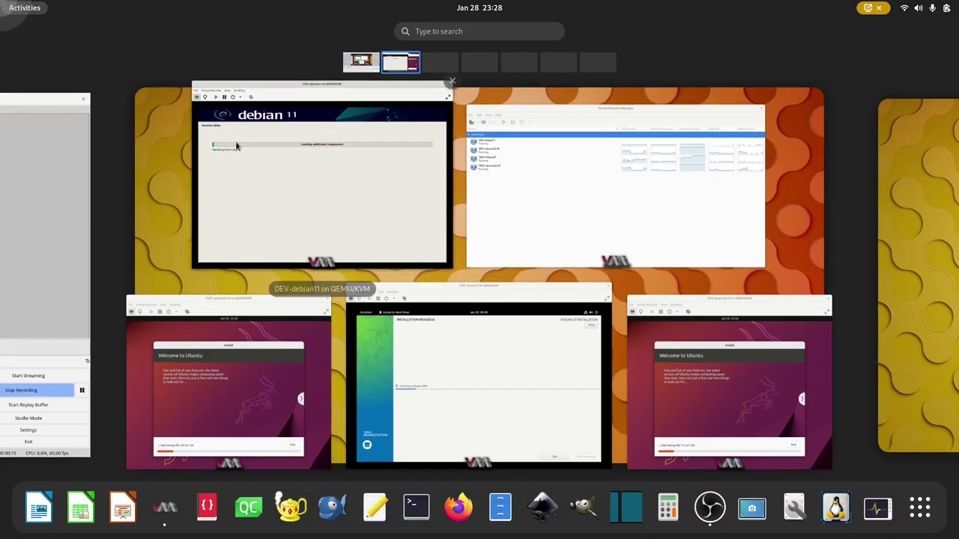
click(239, 311)
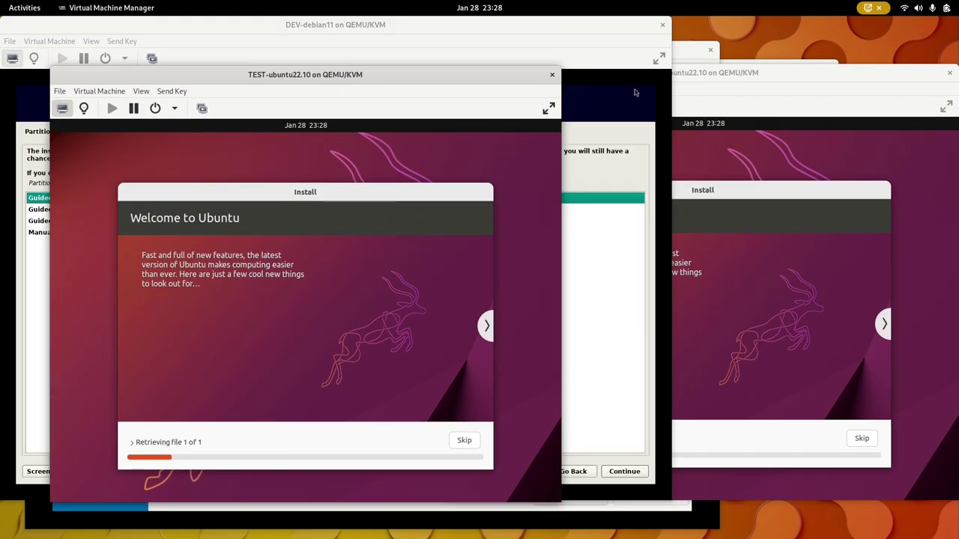
click(715, 79)
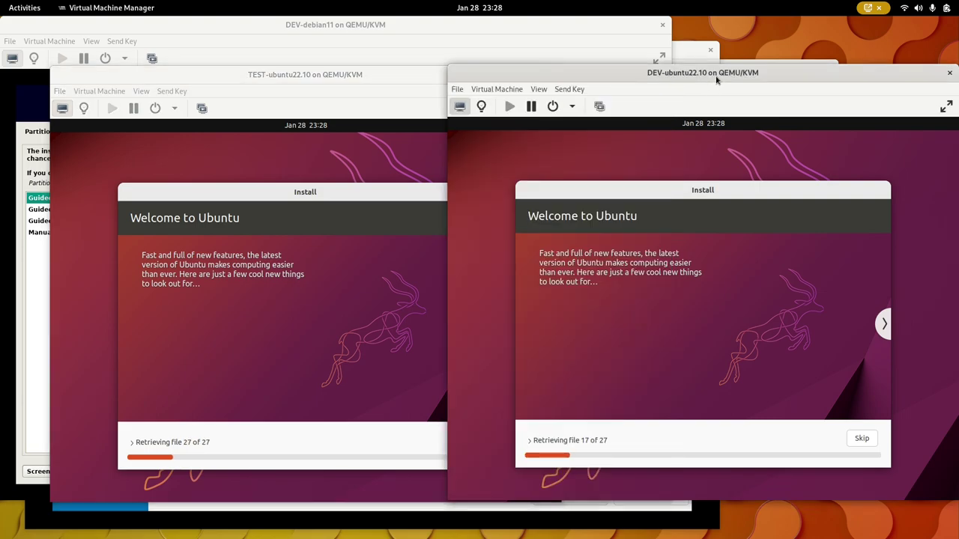
drag(508, 79, 501, 34)
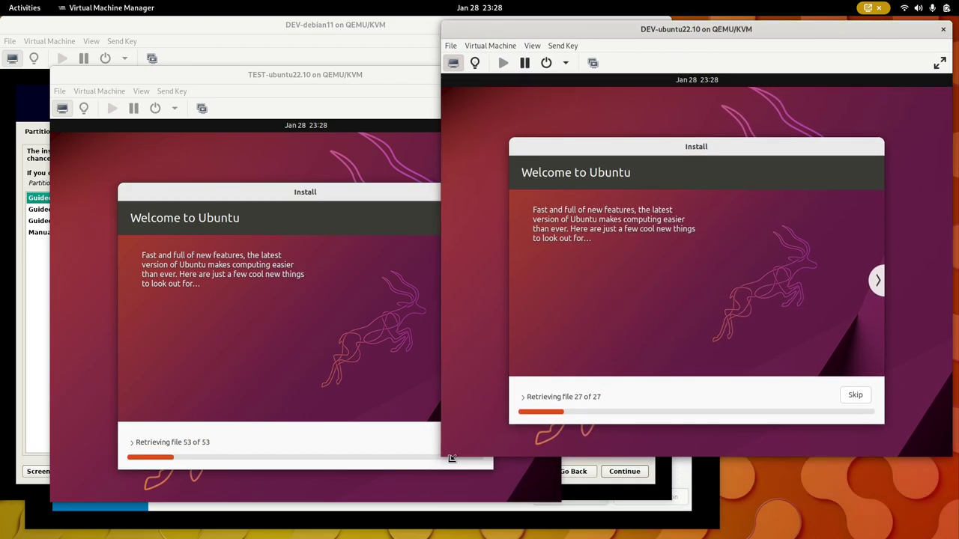
drag(449, 457, 480, 463)
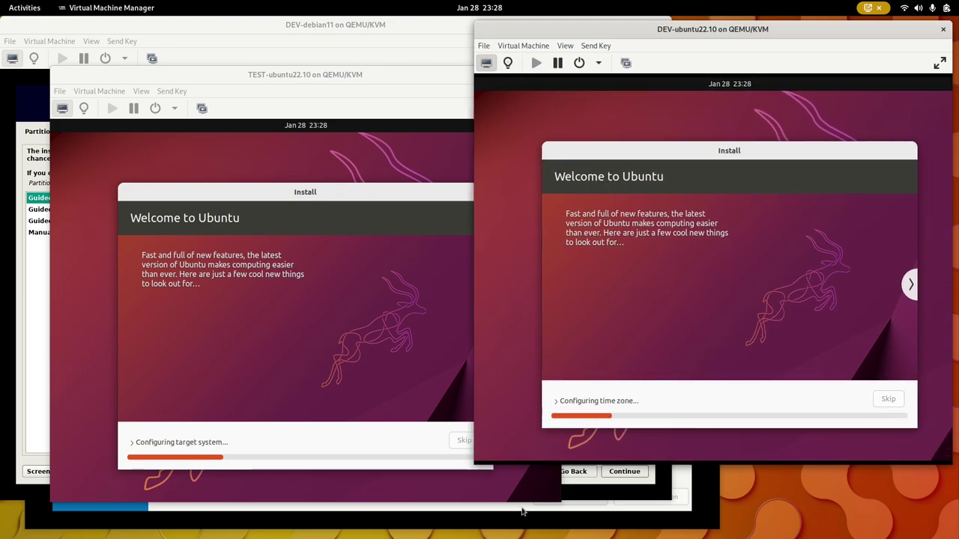
drag(423, 75, 375, 28)
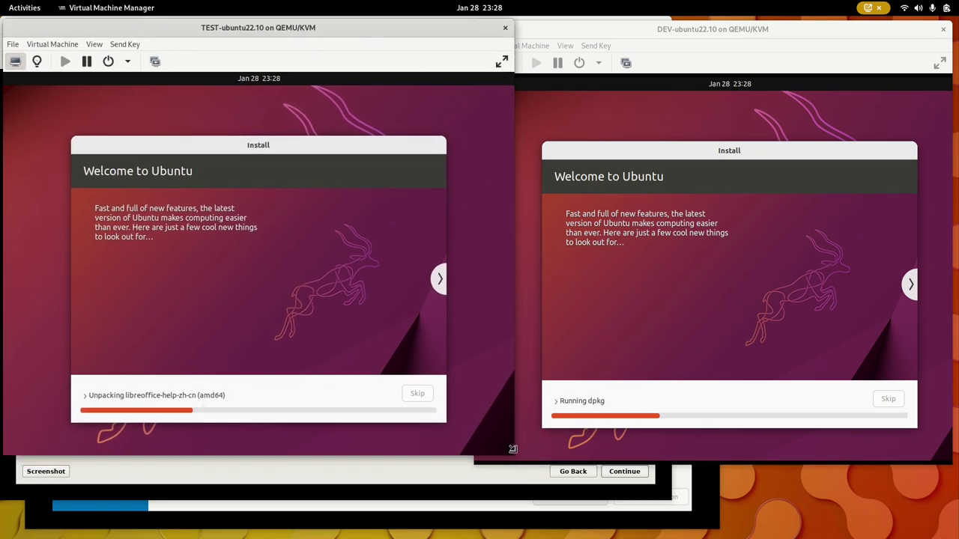
drag(513, 451, 464, 447)
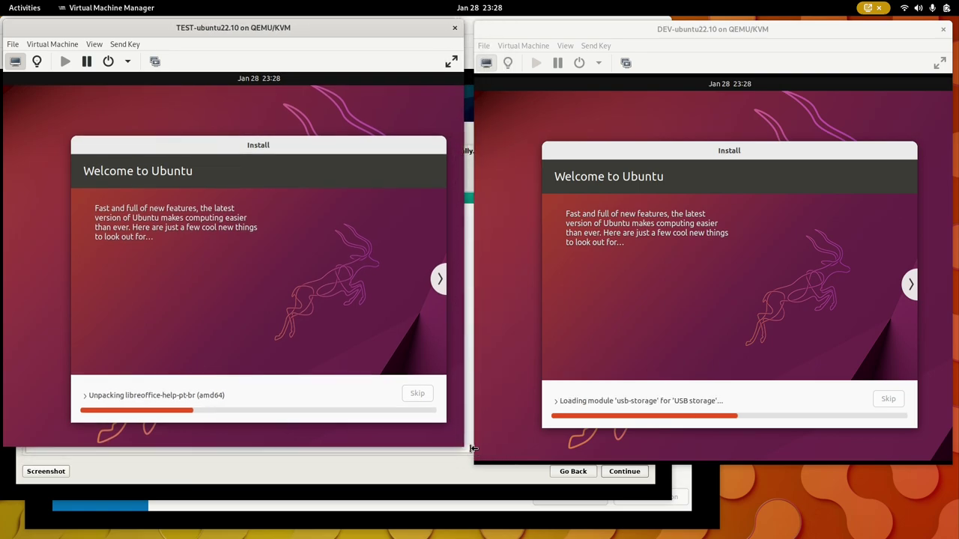
Partition the DEV-debian11 disk as guided entire disk with all files in one partition, write the changes, and start installing
click(484, 477)
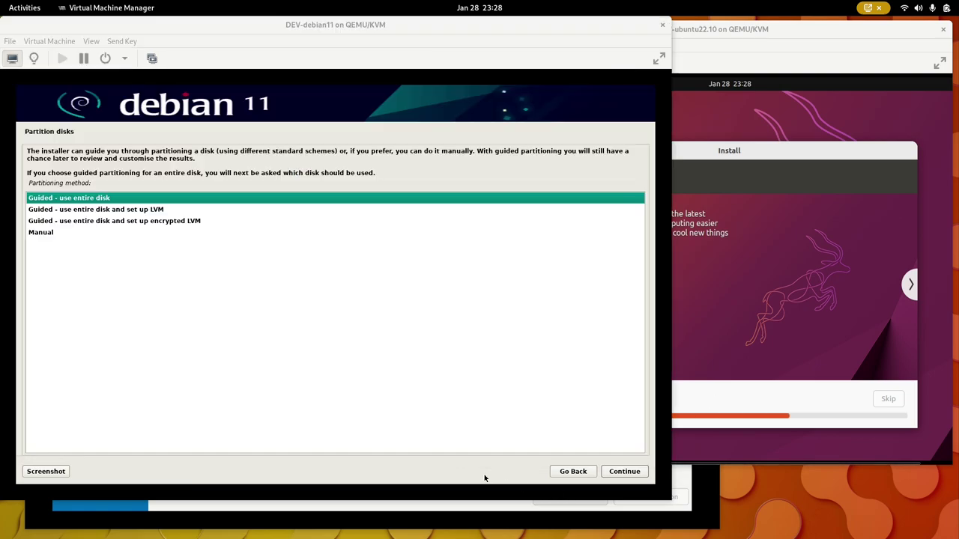
click(615, 472)
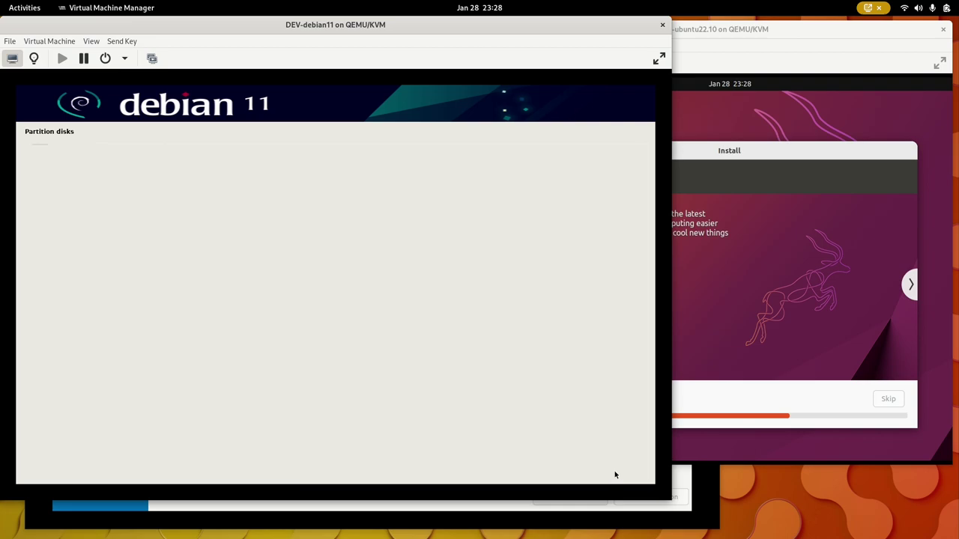
click(614, 472)
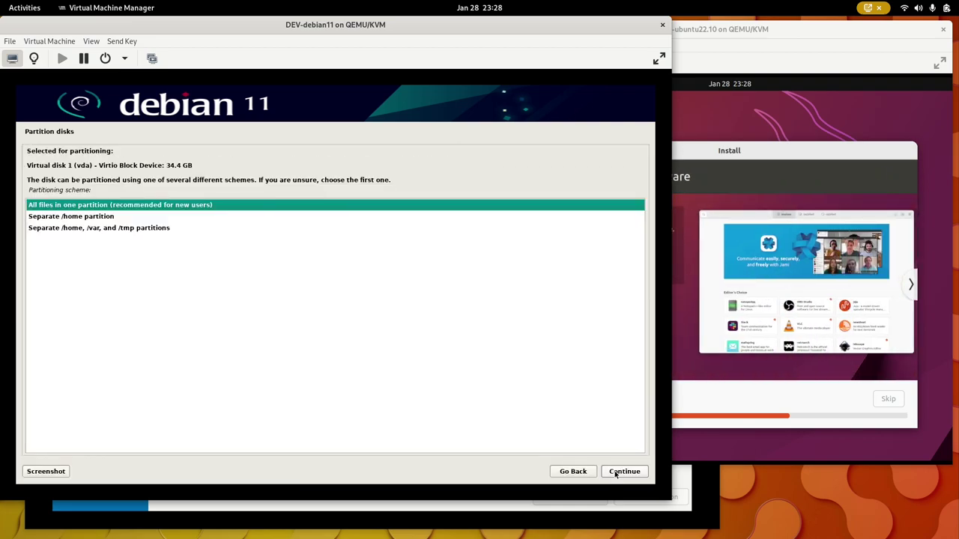
click(615, 472)
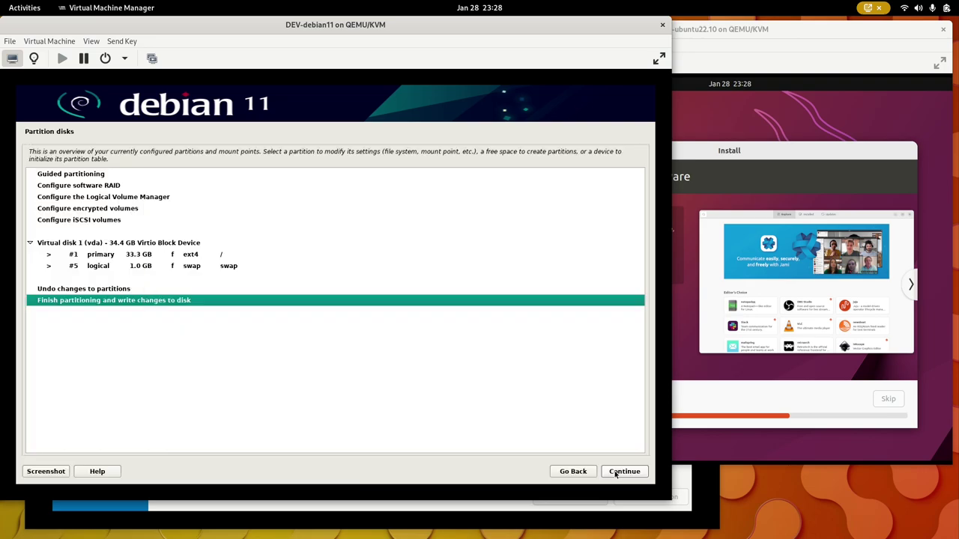
click(615, 472)
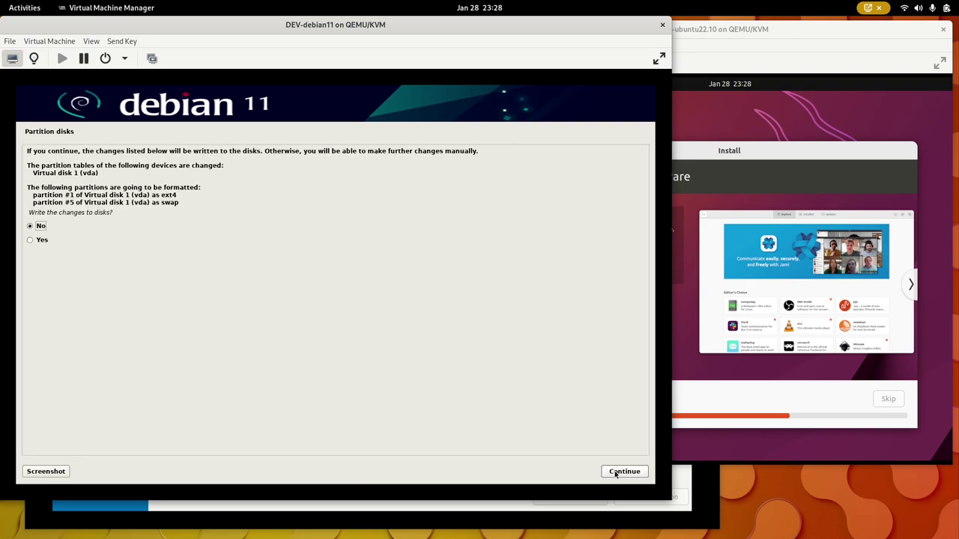
click(39, 240)
click(646, 472)
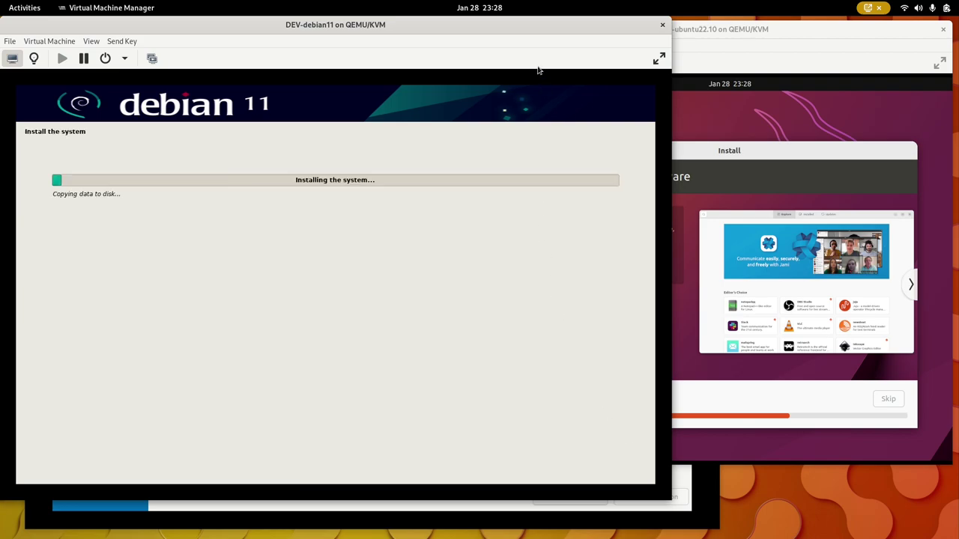
drag(498, 24, 647, 23)
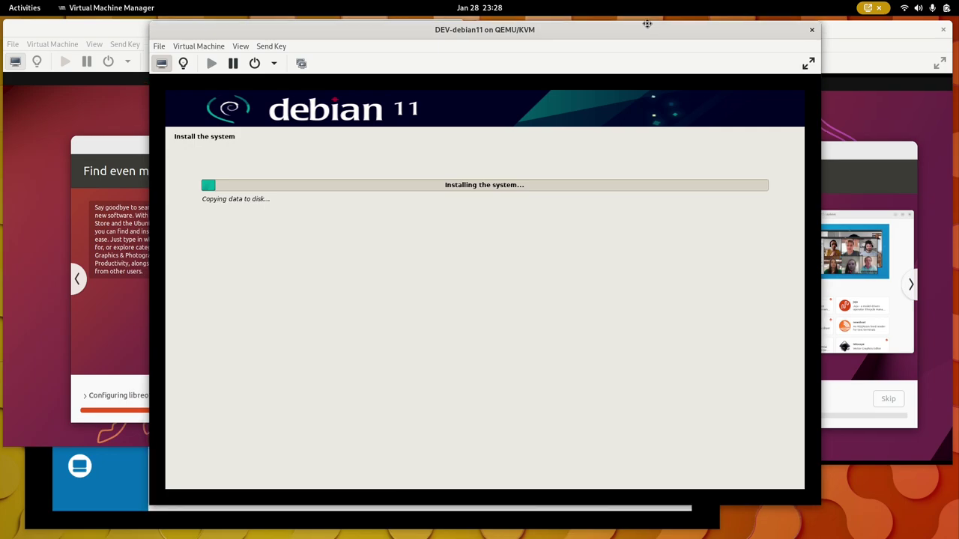
Raise the TEST-fedora37, DEV-debian11, TEST-ubuntu22.10 and DEV-ubuntu22.10 consoles to check their progress
click(39, 527)
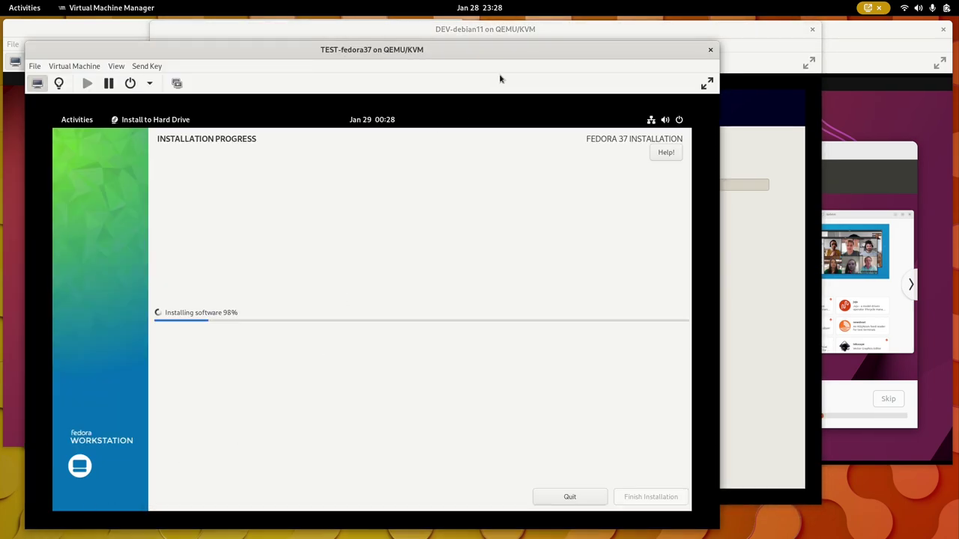
drag(508, 60, 525, 60)
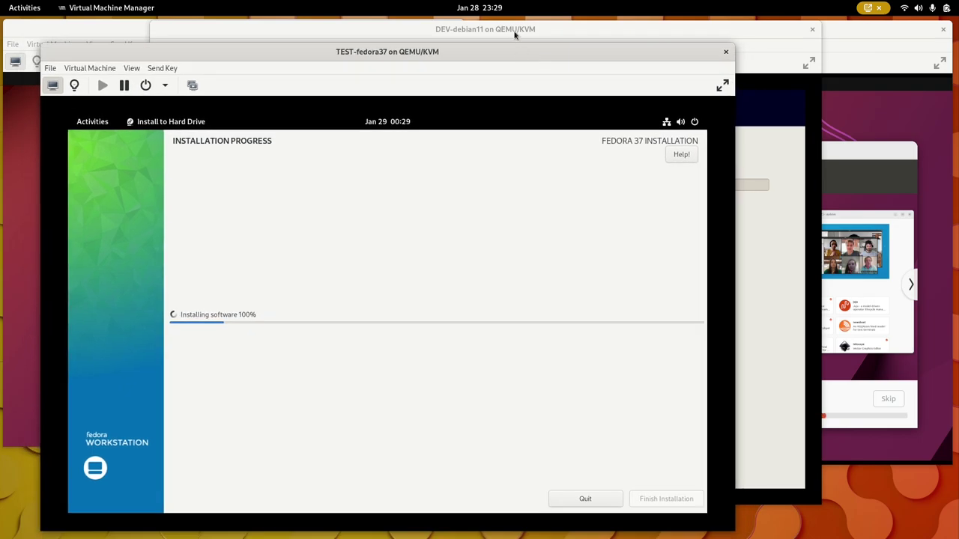
click(514, 31)
click(109, 31)
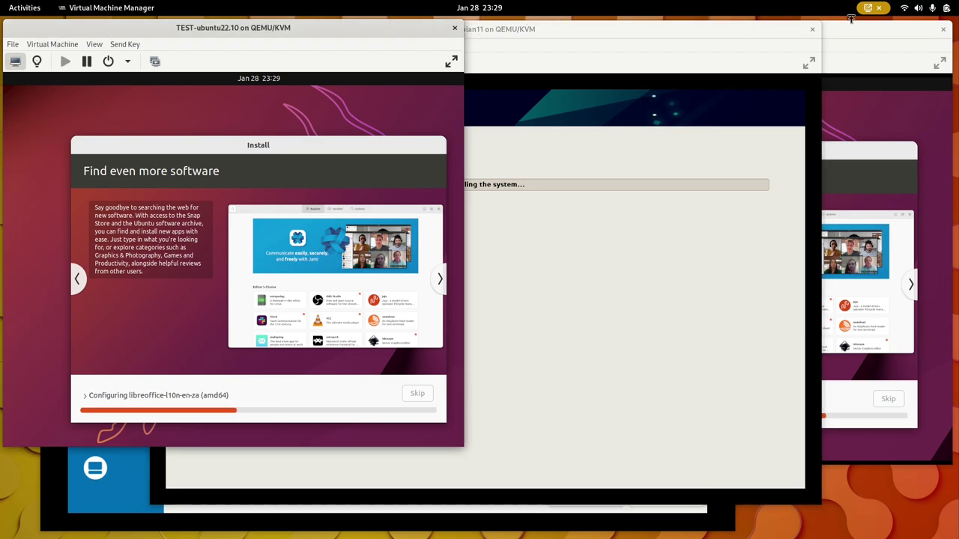
click(872, 39)
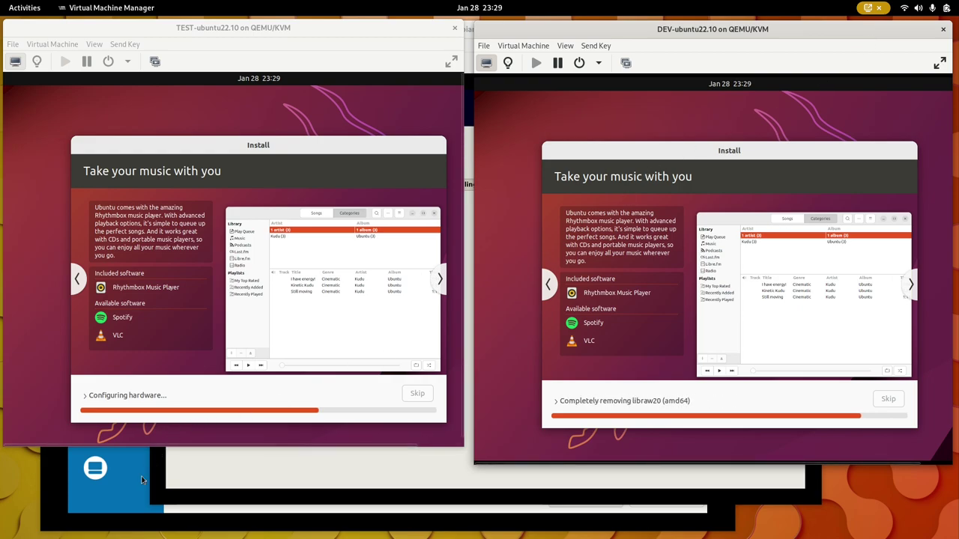
click(129, 504)
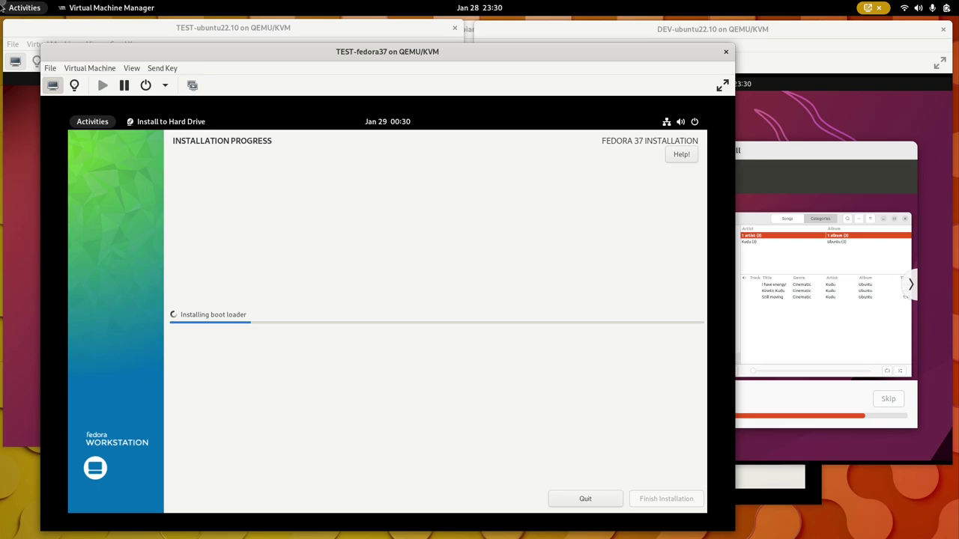
Return to the TEST-fedora37 console through the overview, then move to the empty third workspace
click(24, 7)
click(431, 378)
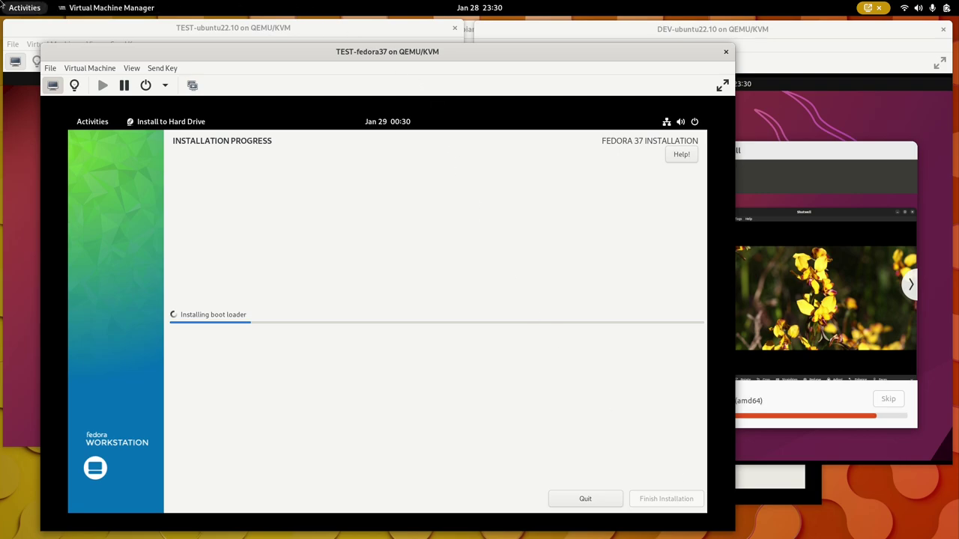
mouse_move(2, 2)
click(441, 66)
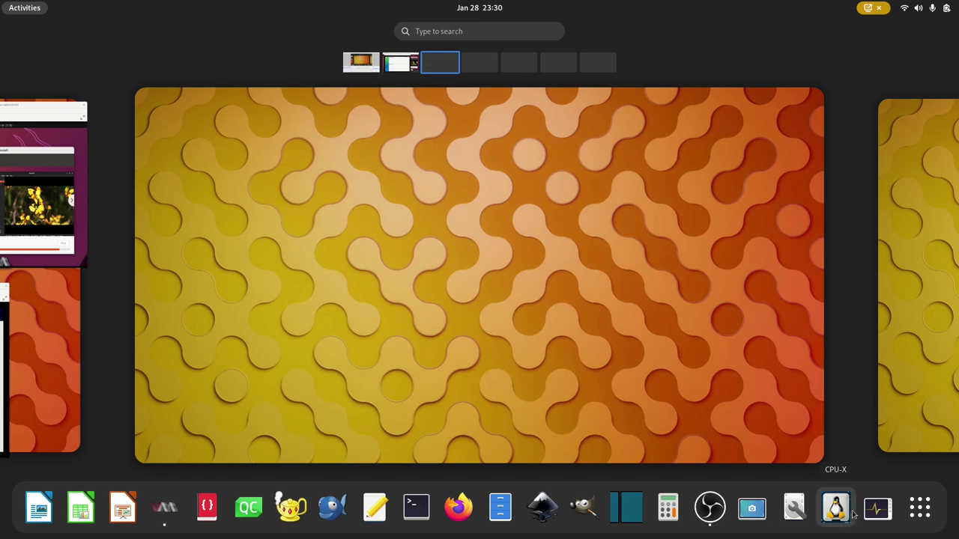
Launch System Monitor on the third workspace, show its Processes list, and open the main menu
click(878, 510)
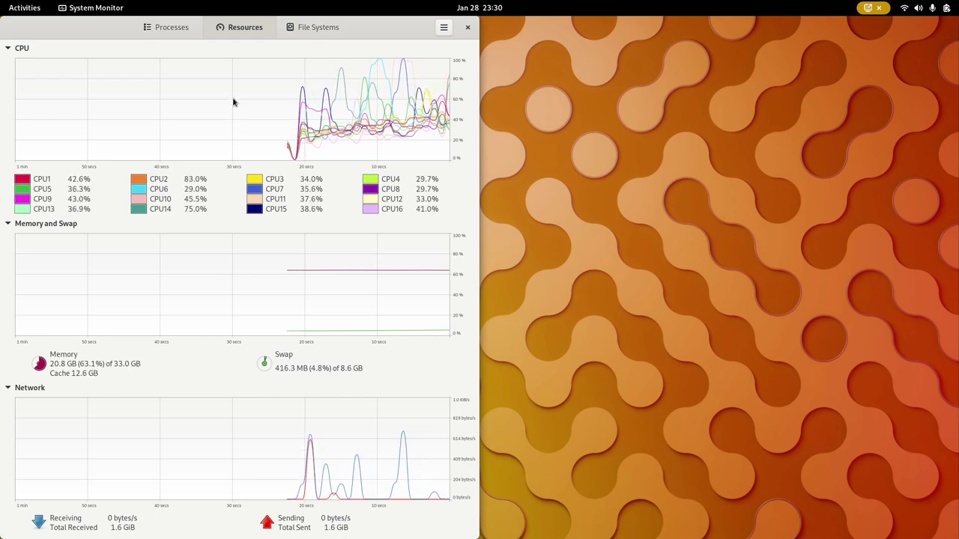
click(173, 28)
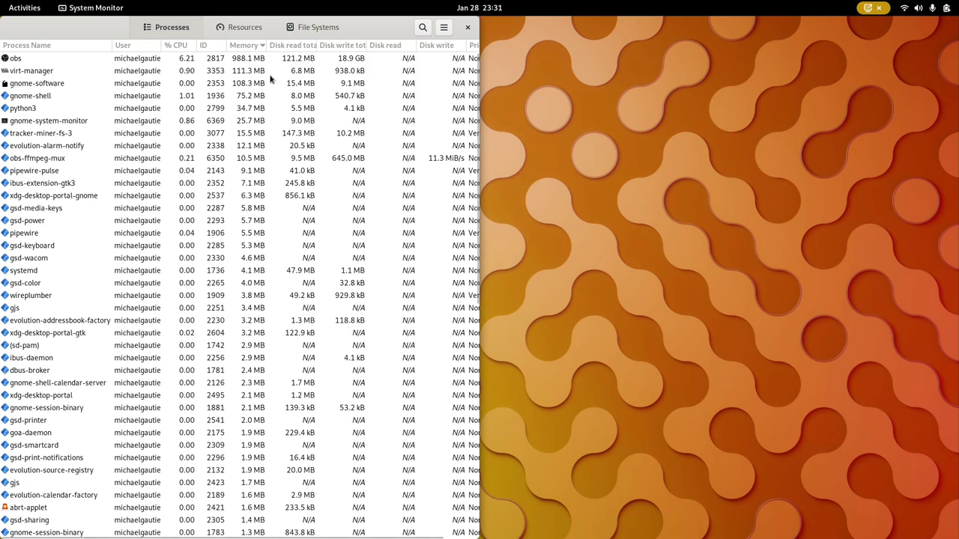
click(444, 28)
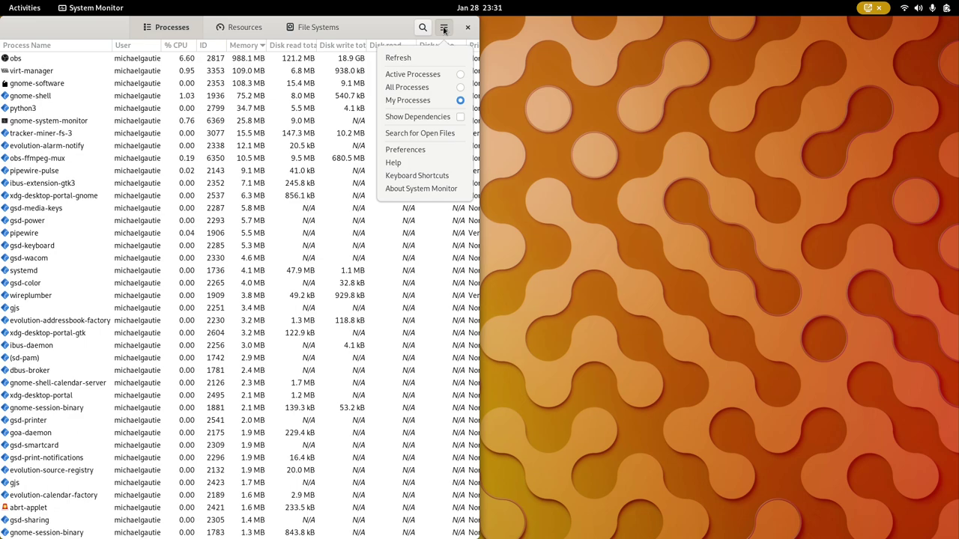
Enable the Status, Virtual Memory, Resident Memory and Shared Memory columns in System Monitor Preferences
click(422, 156)
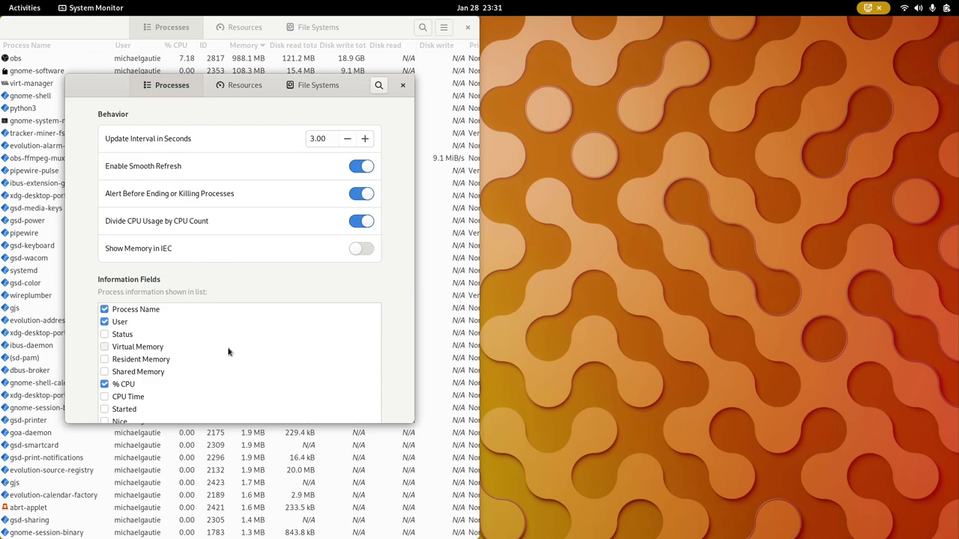
scroll(229, 352, down, 5)
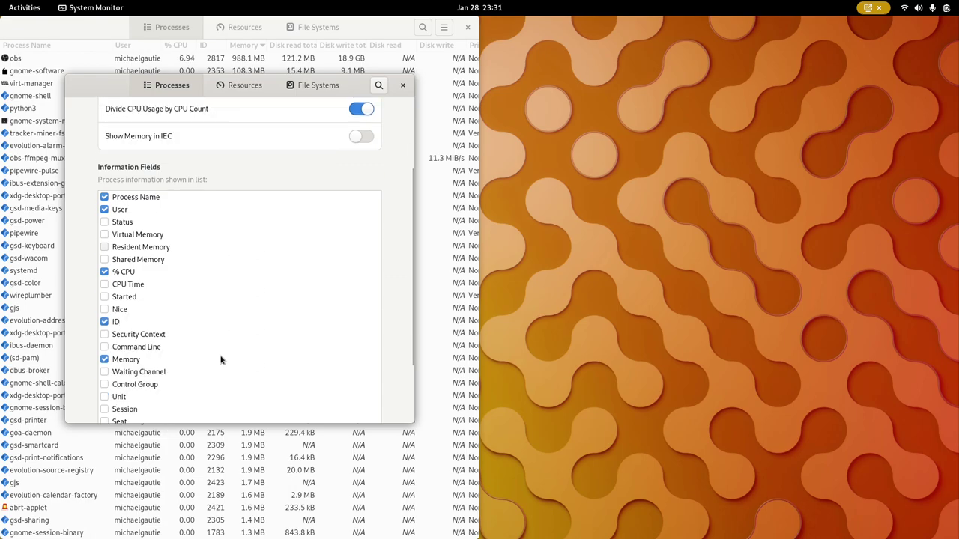
scroll(221, 360, up, 5)
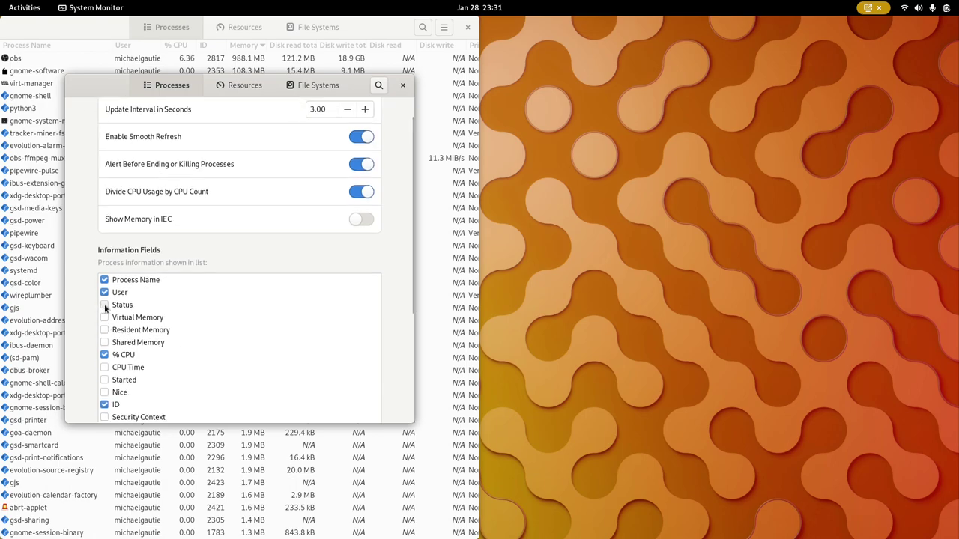
click(105, 307)
scroll(107, 314, down, 5)
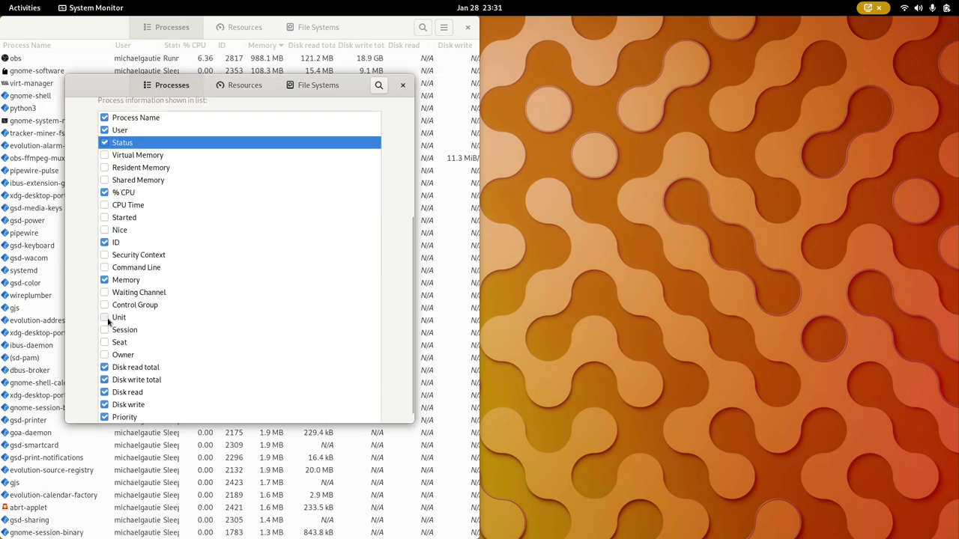
click(105, 155)
click(105, 168)
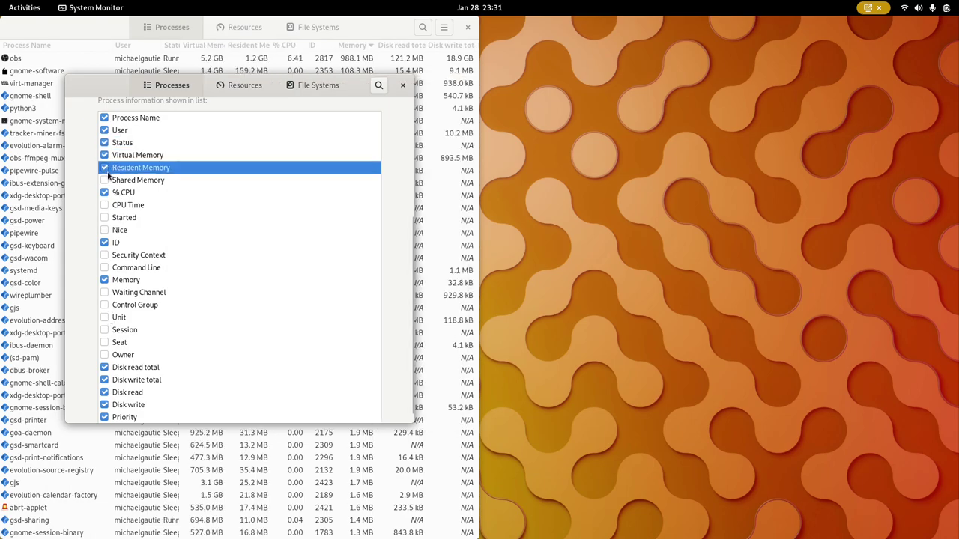
click(105, 180)
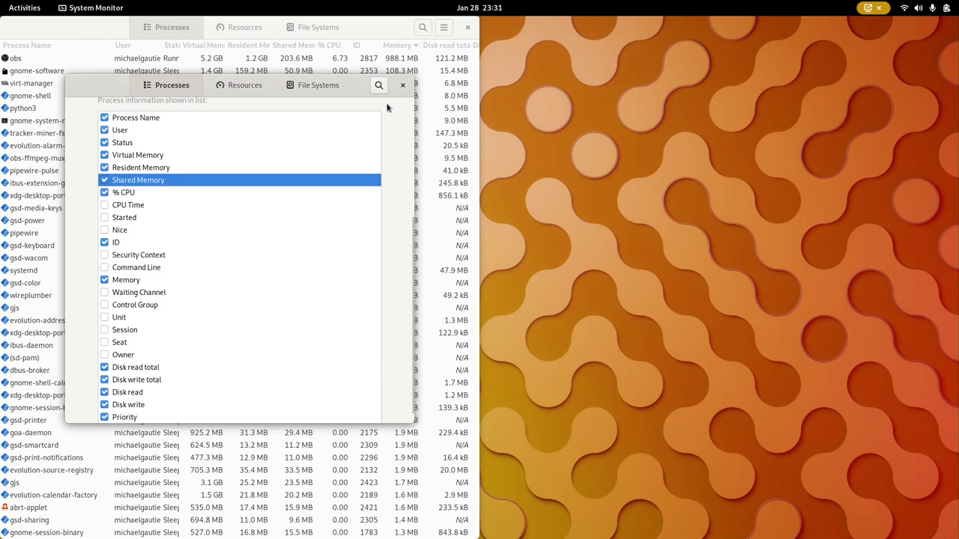
click(402, 87)
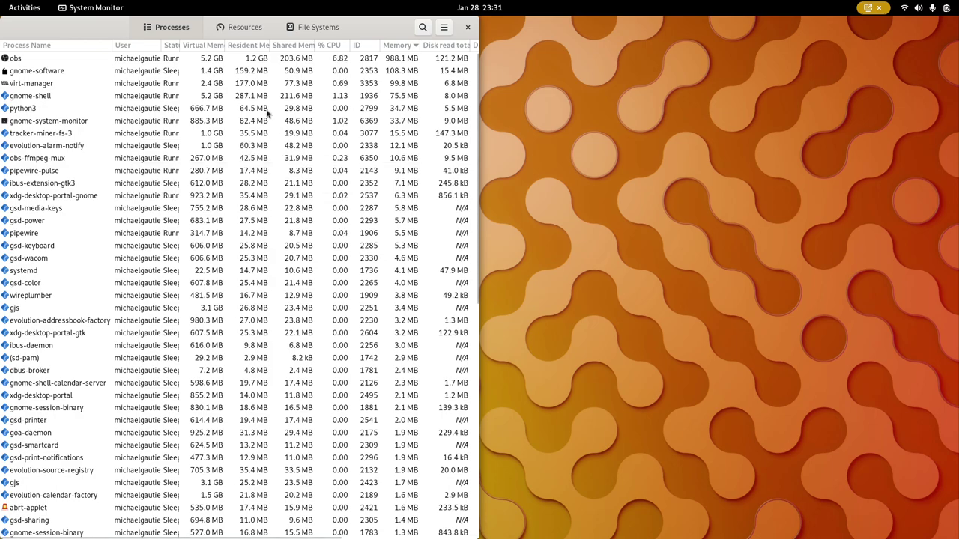
Sort the process list by the Virtual Memory column, largest first
click(172, 84)
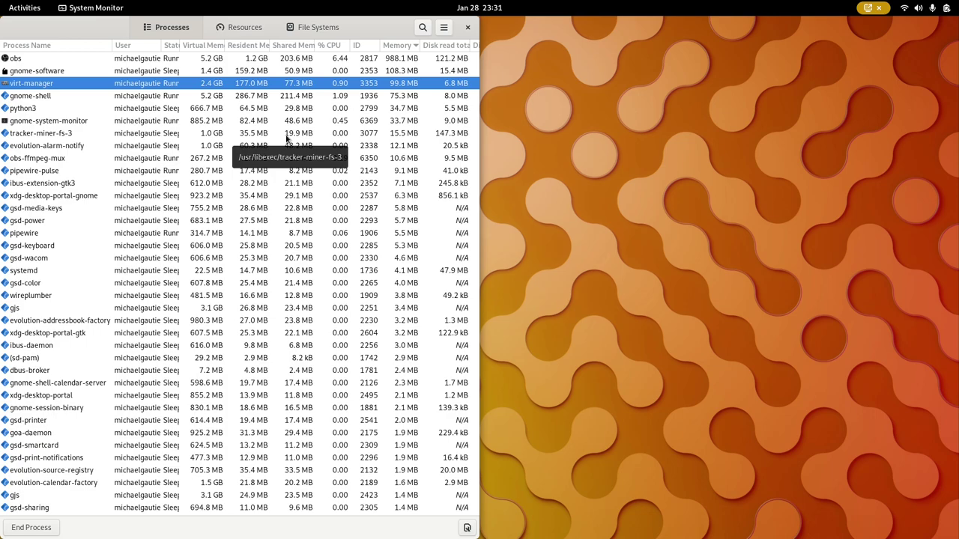
click(214, 45)
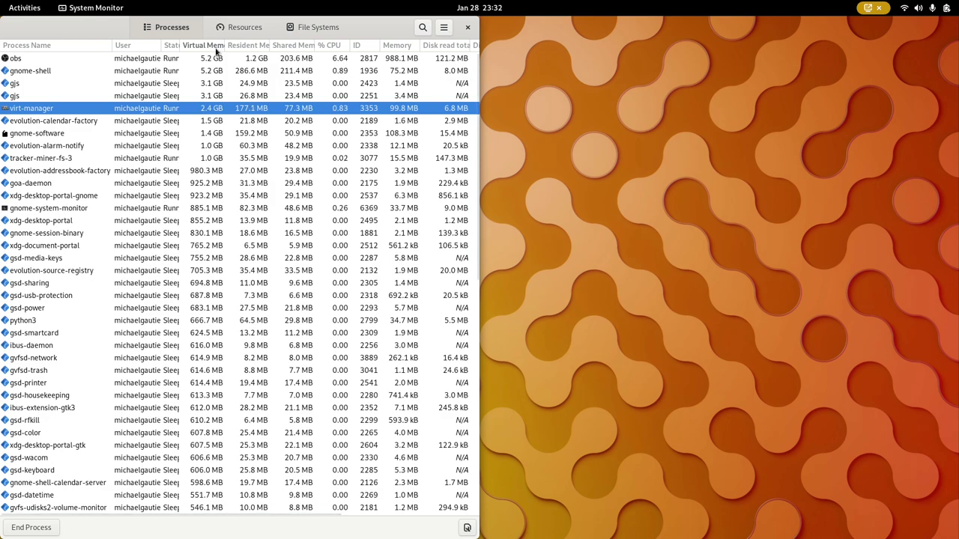
click(191, 95)
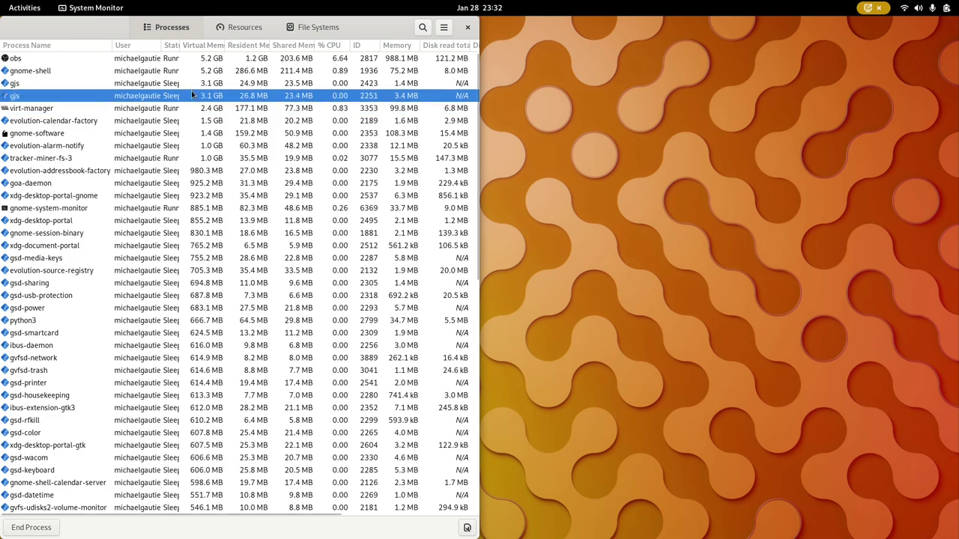
right_click(53, 99)
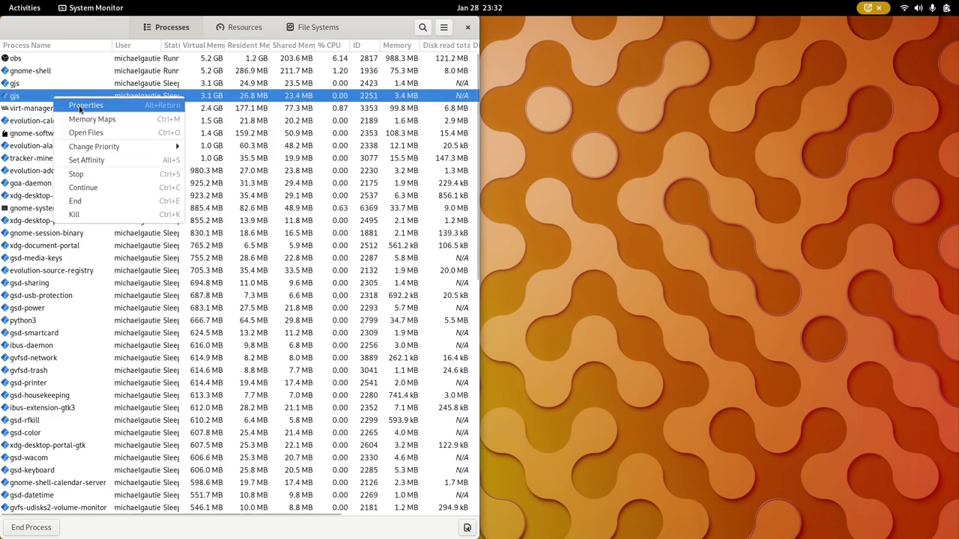
click(80, 109)
scroll(634, 107, down, 2)
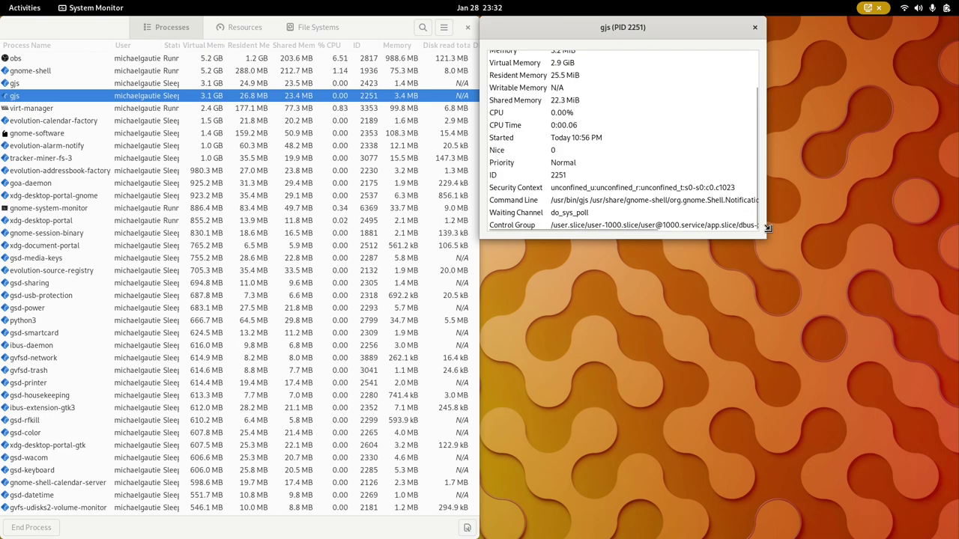
drag(769, 242, 926, 287)
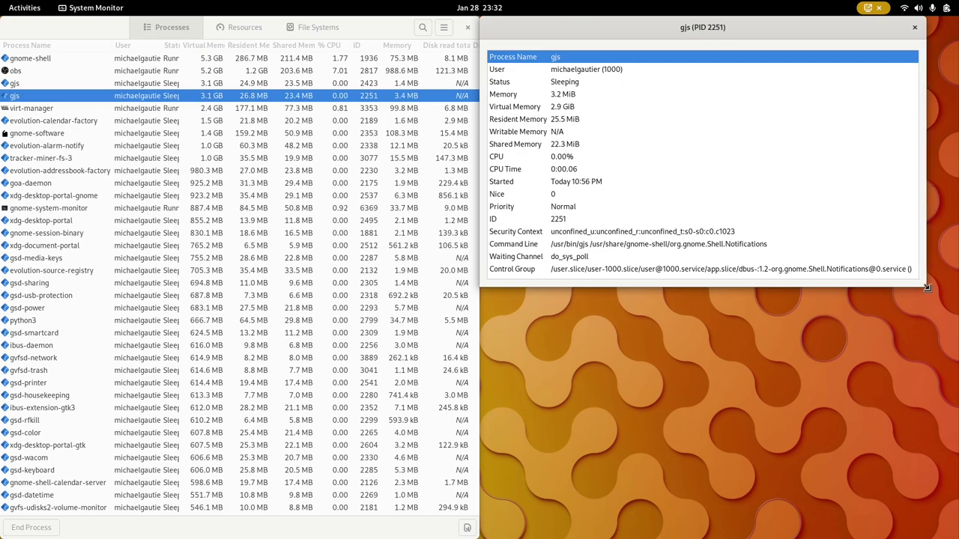
click(914, 27)
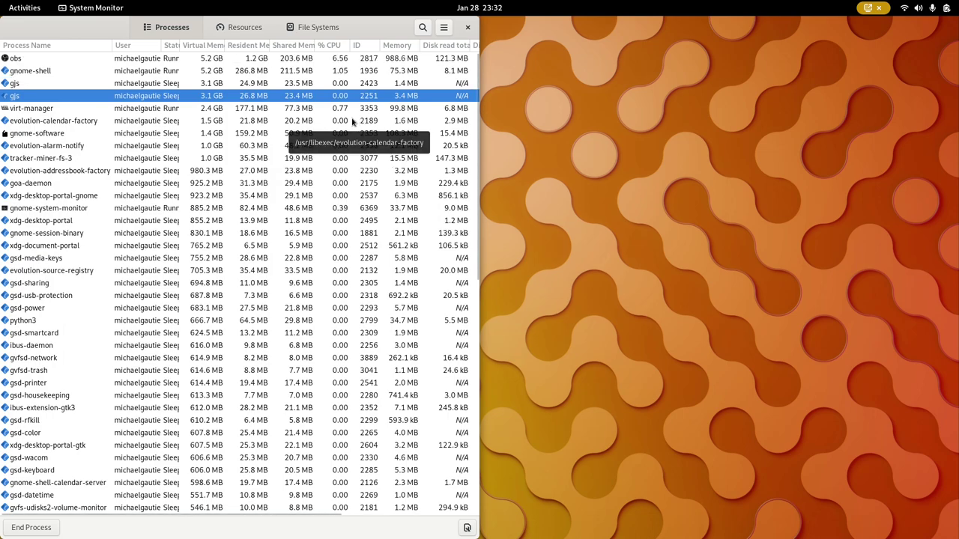
Sort processes by Shared Memory and widen the window to show the Disk write and Priority columns
click(254, 45)
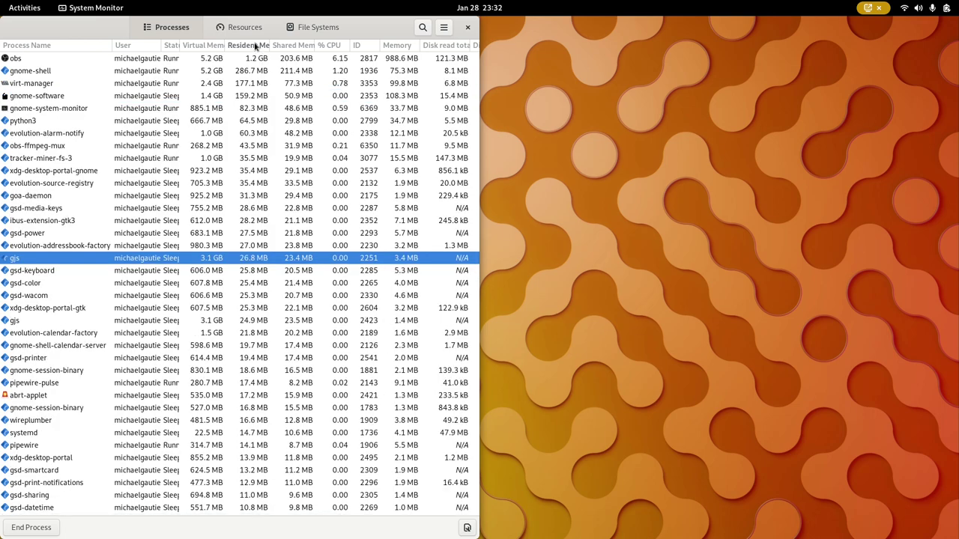
click(287, 47)
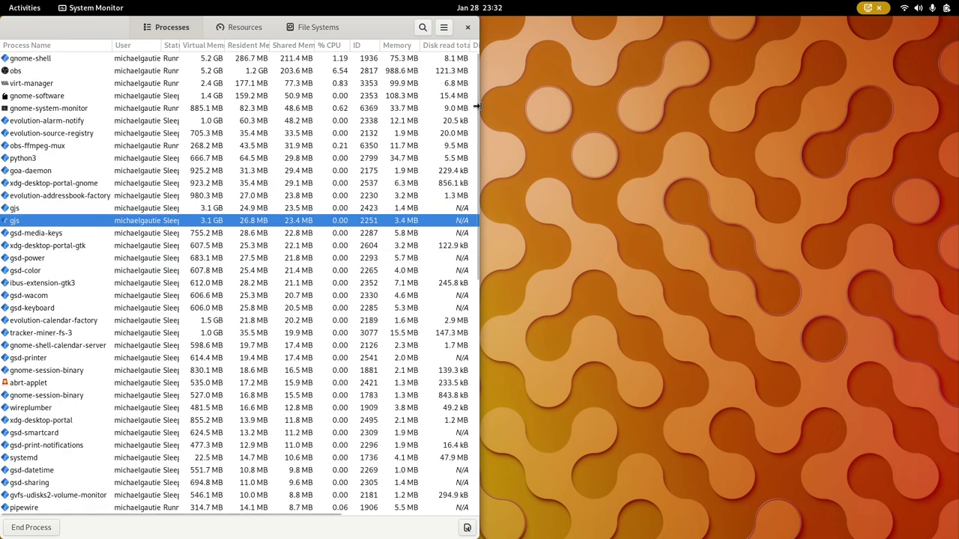
drag(476, 107, 711, 114)
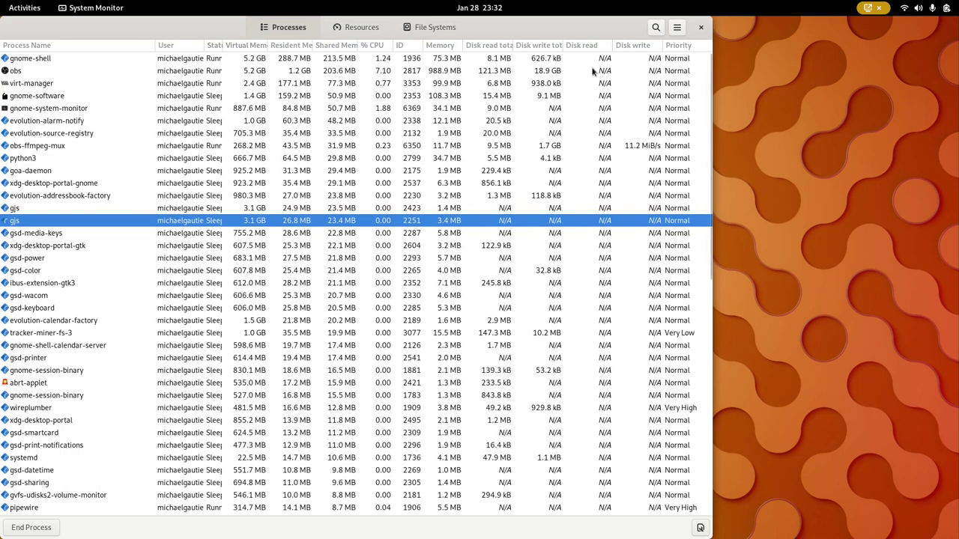
click(677, 27)
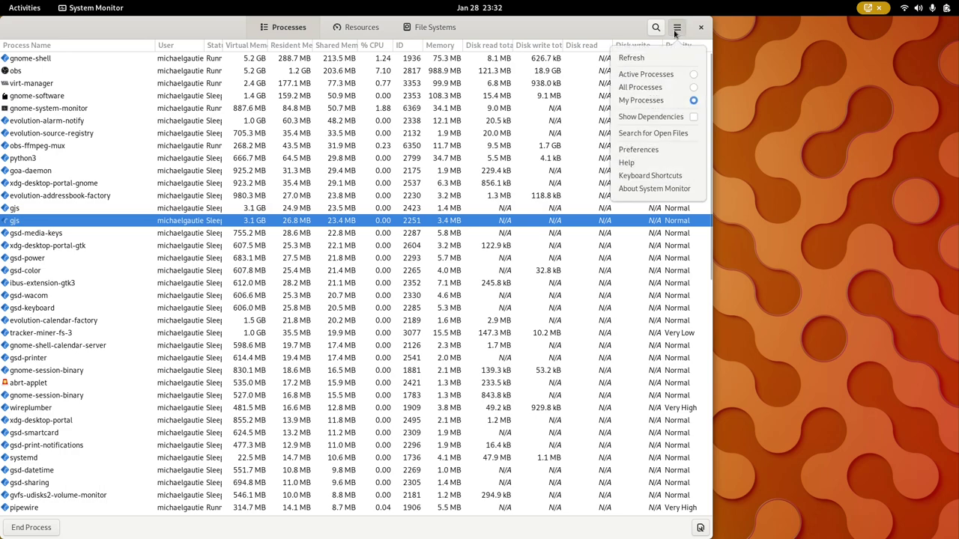
Review the Information Fields and Resources preferences, then close the Preferences dialog
click(648, 151)
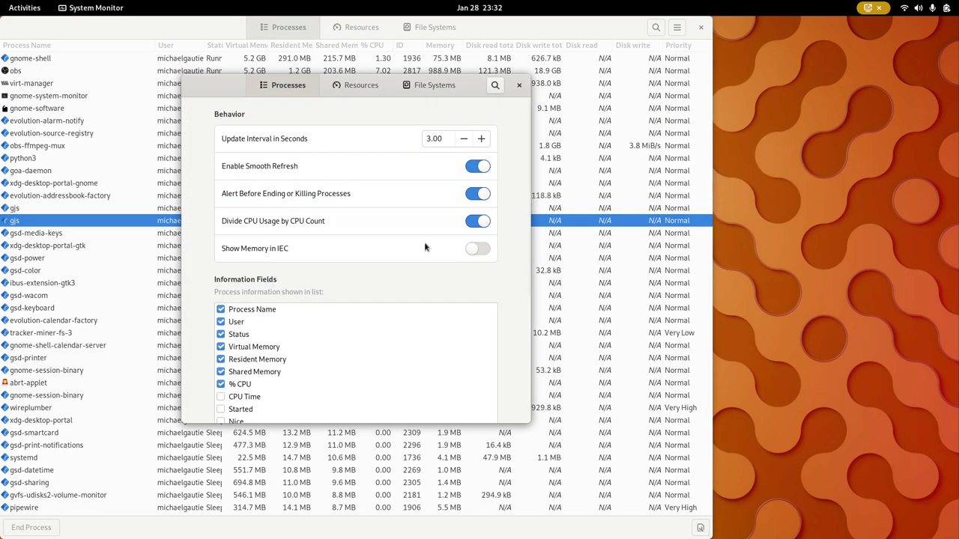
scroll(320, 337, down, 6)
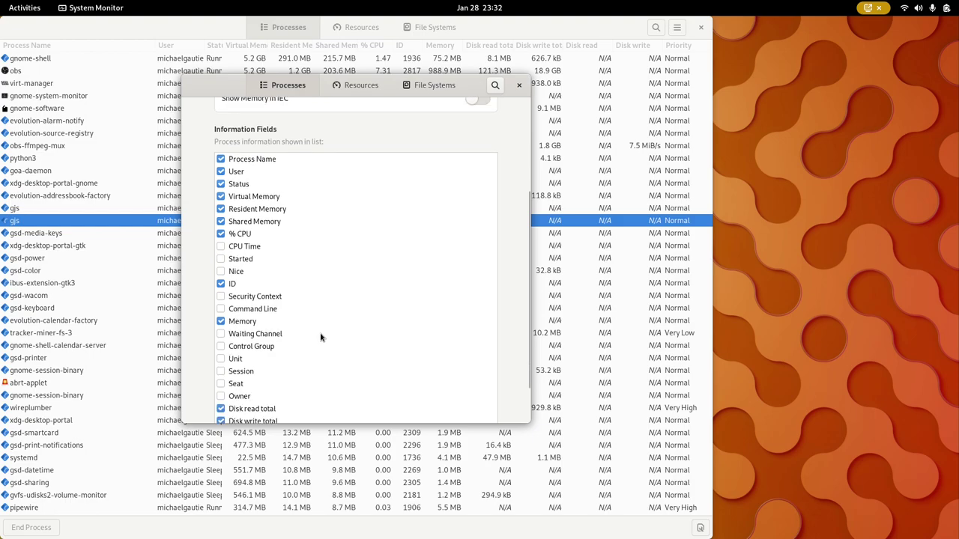
scroll(320, 337, up, 6)
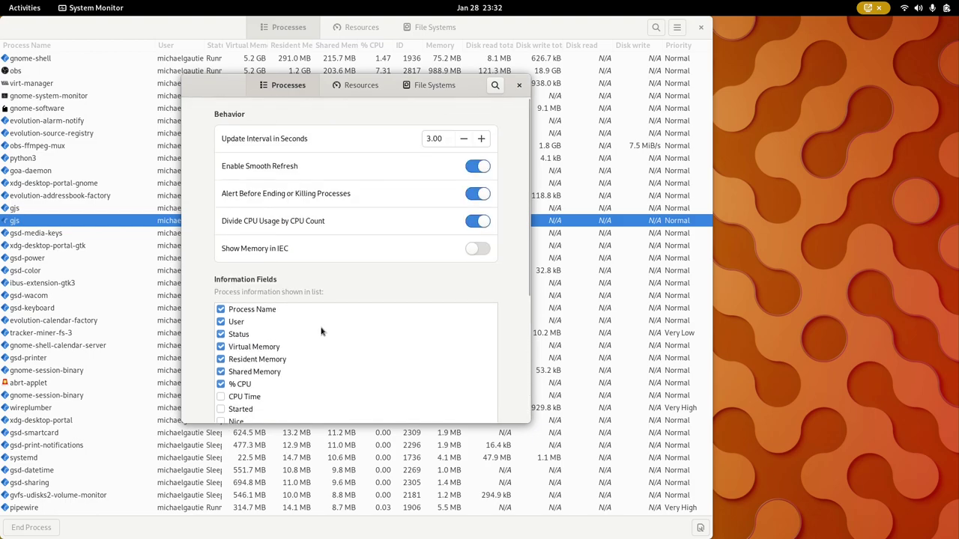
click(361, 86)
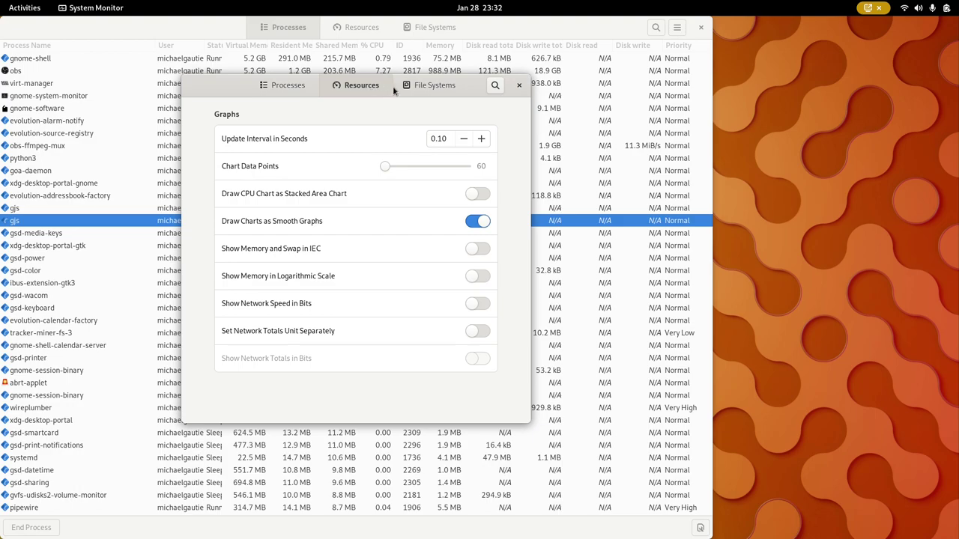
click(525, 90)
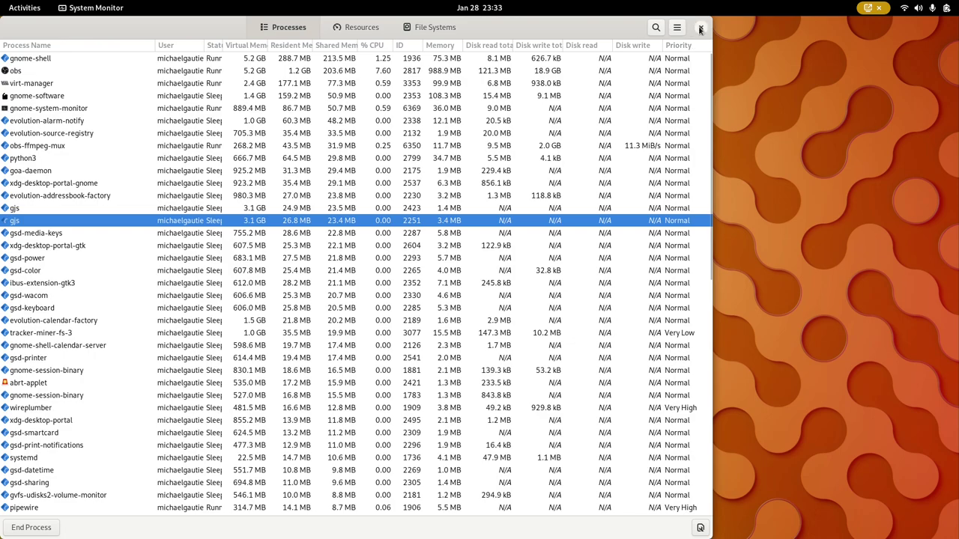
Return to the VM workspace and raise the DEV and TEST Ubuntu 22.10 consoles
mouse_move(3, 4)
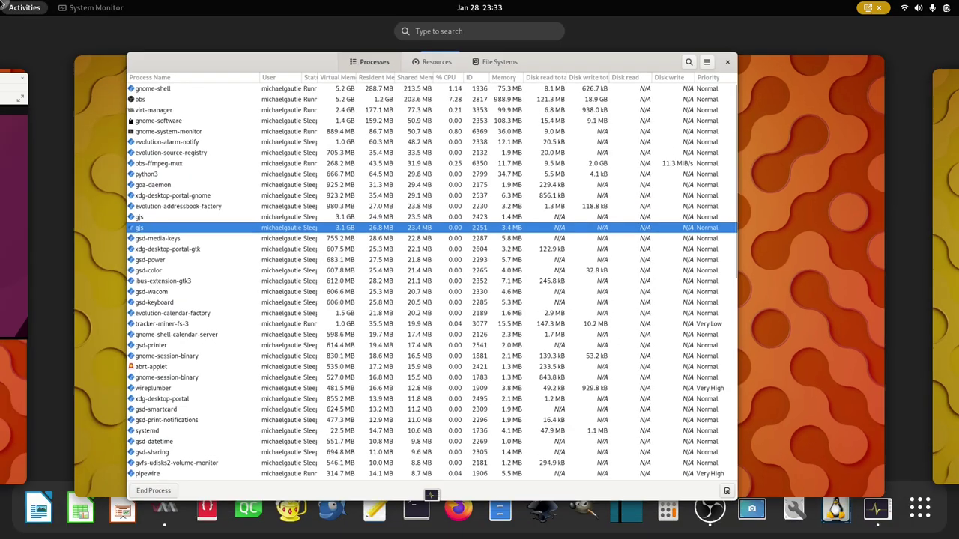
click(54, 216)
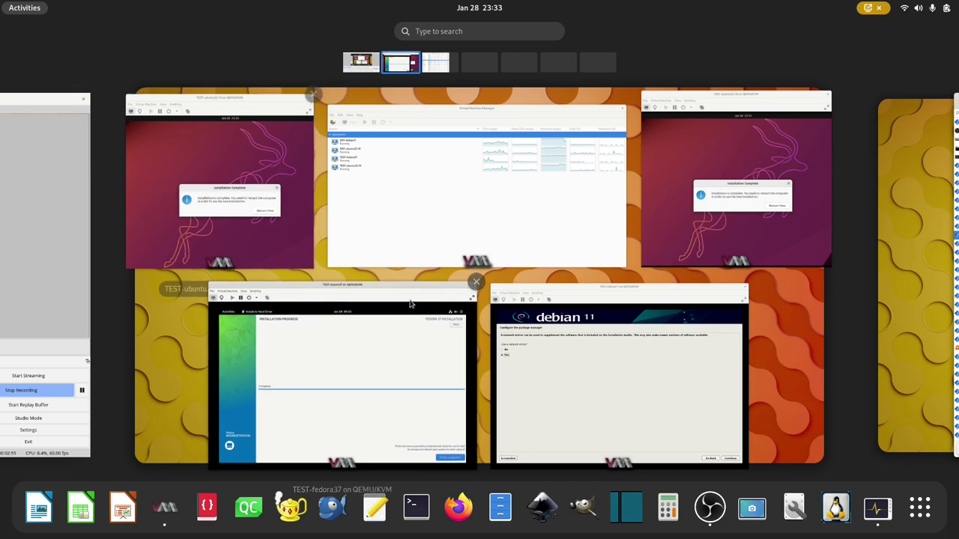
click(677, 250)
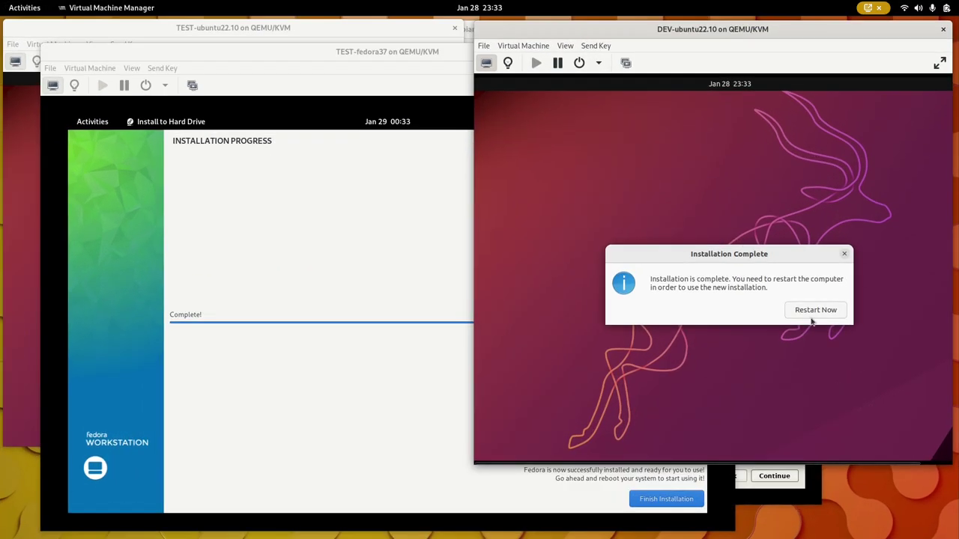
click(22, 245)
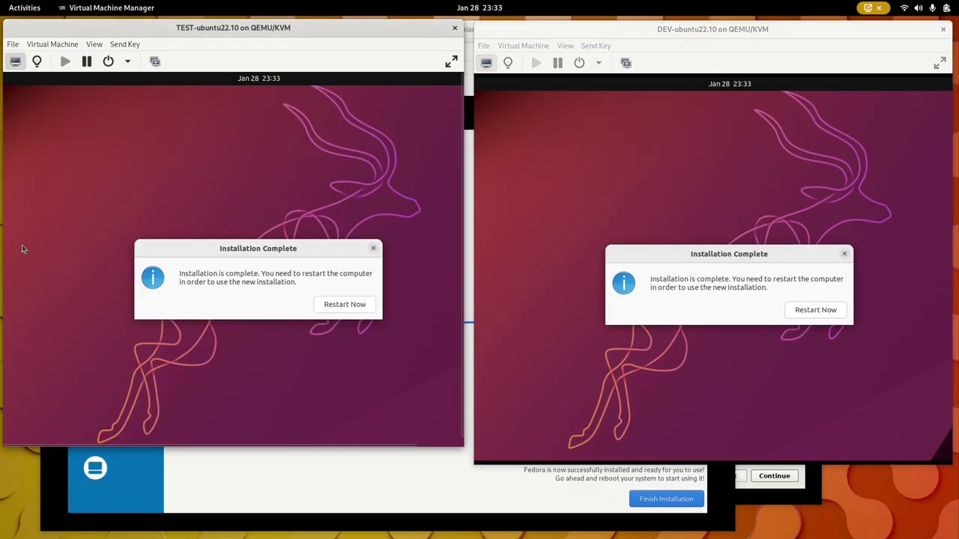
Restart both Ubuntu 22.10 VMs with Restart Now and finish the Fedora 37 installer
click(832, 311)
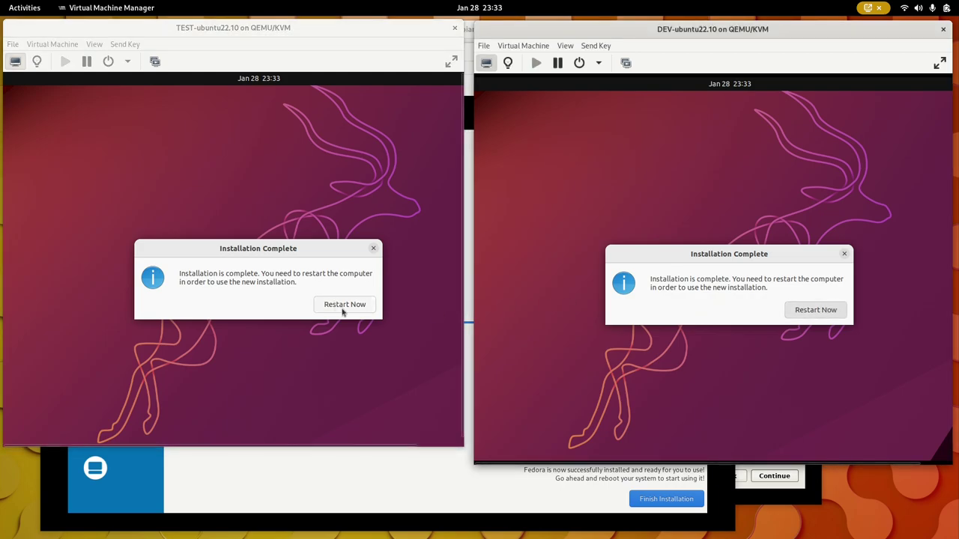
click(344, 305)
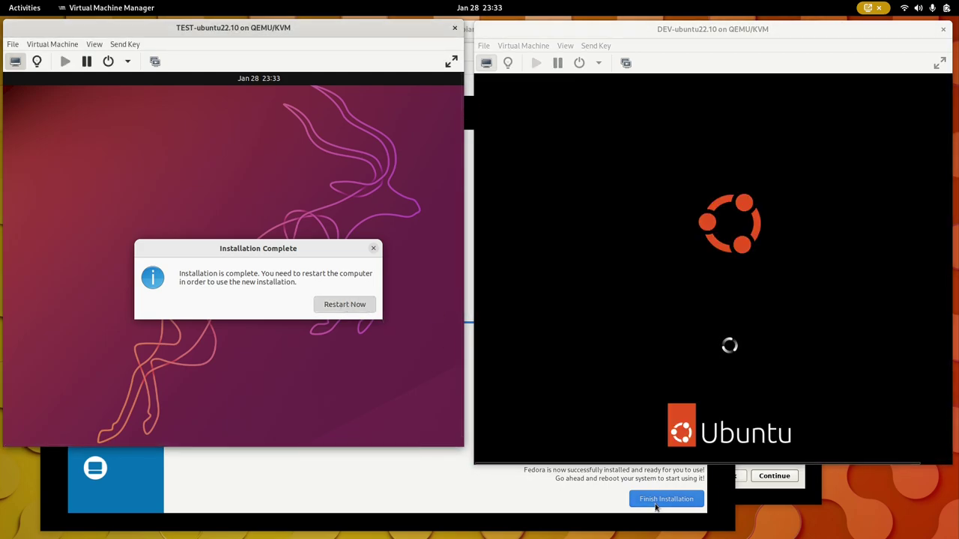
click(656, 507)
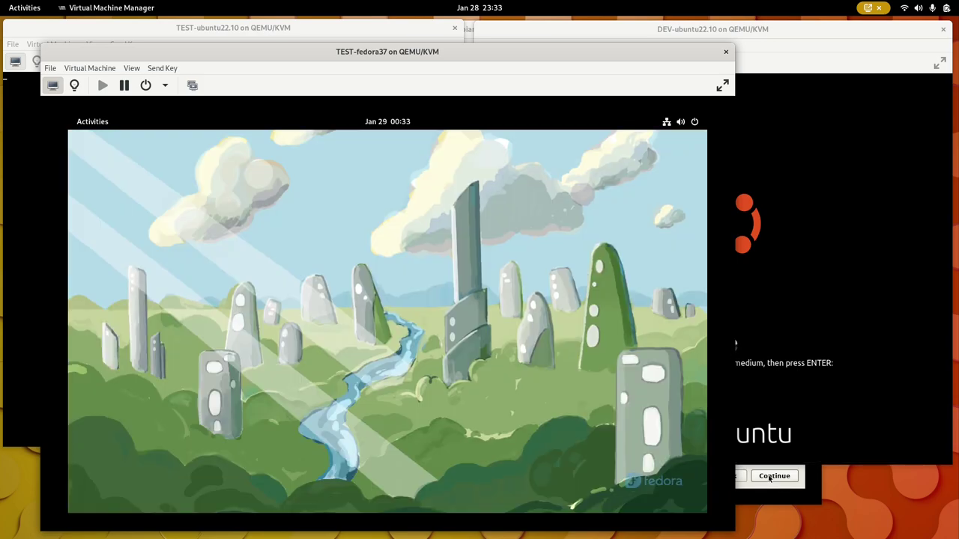
In the Debian installer, accept United States, deb.debian.org and no HTTP proxy for the package manager
click(770, 478)
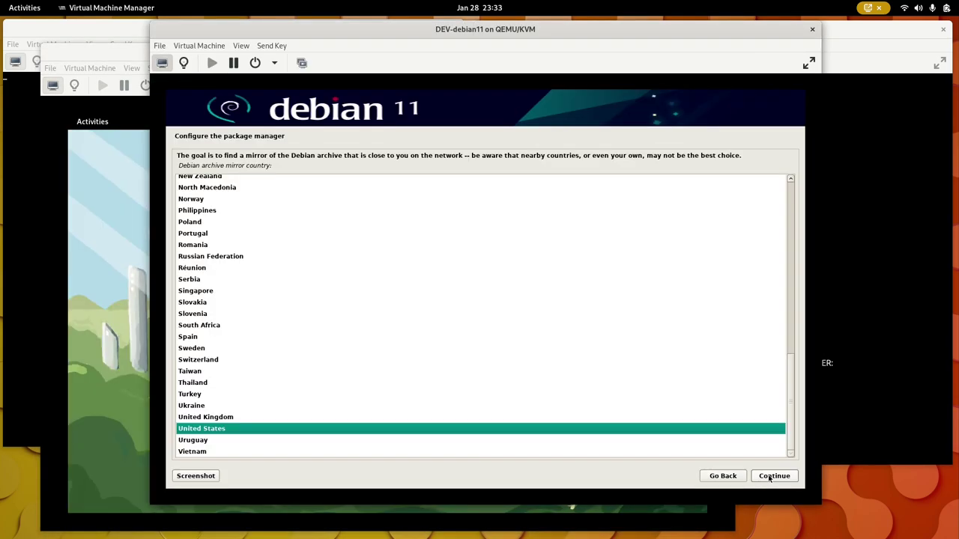
click(771, 478)
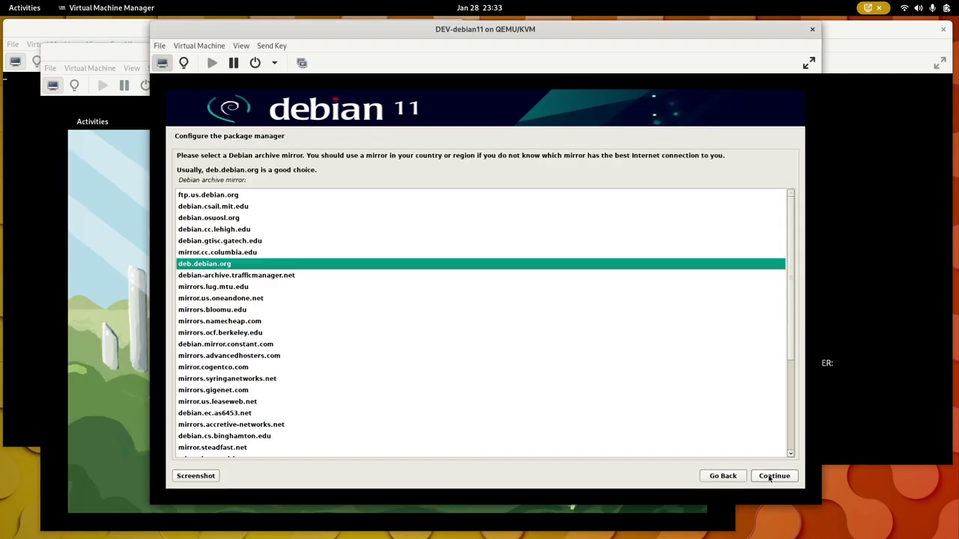
click(770, 478)
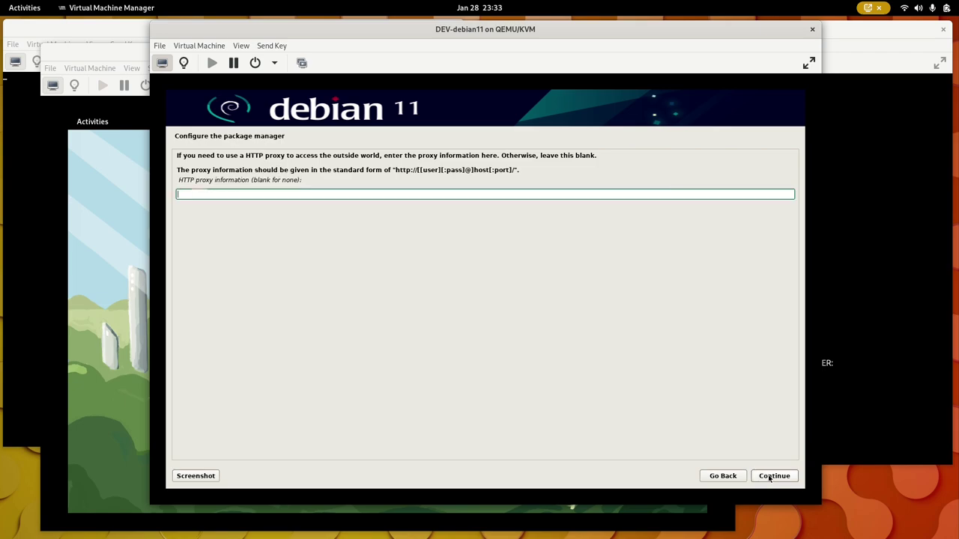
click(770, 479)
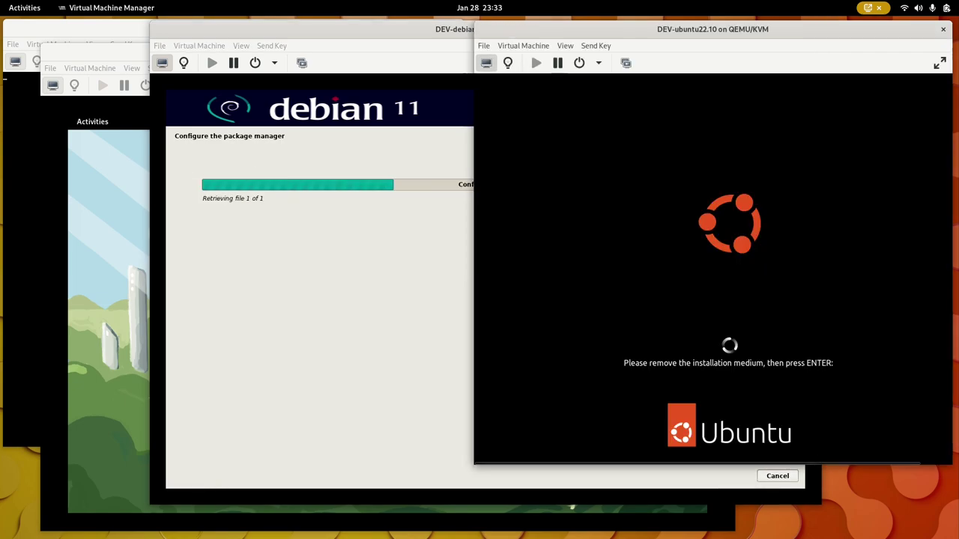
Confirm medium removal so DEV-ubuntu22.10 boots to login, then cycle through the VM windows back to Debian
click(884, 299)
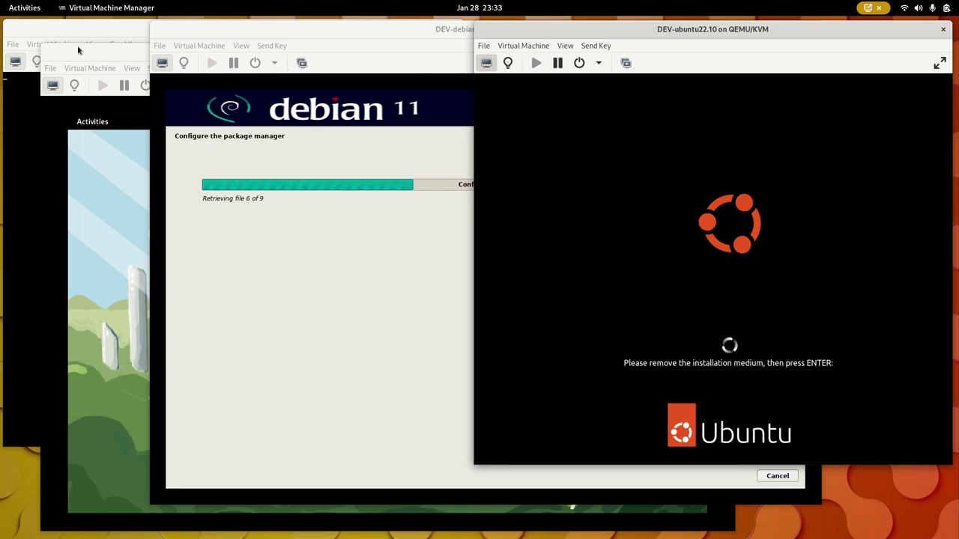
click(72, 31)
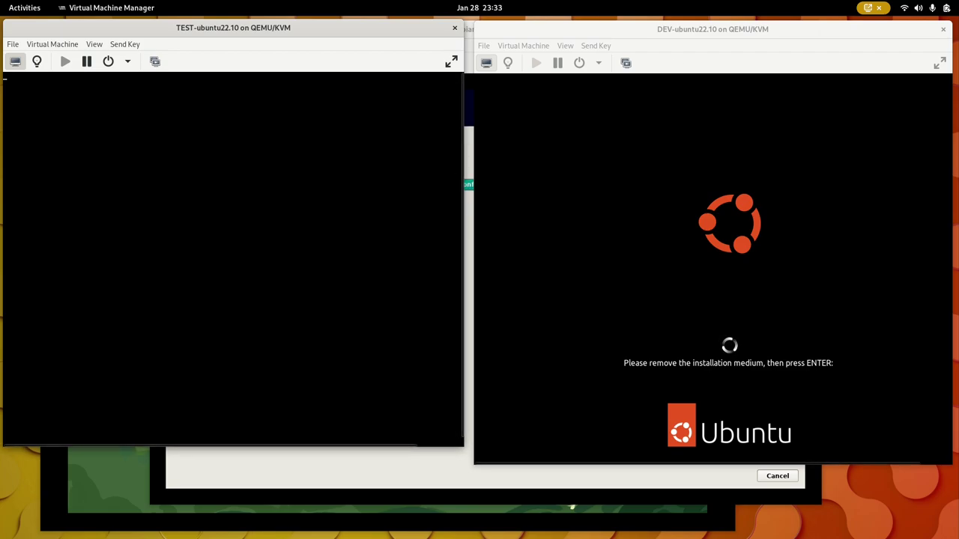
click(677, 30)
key(Return)
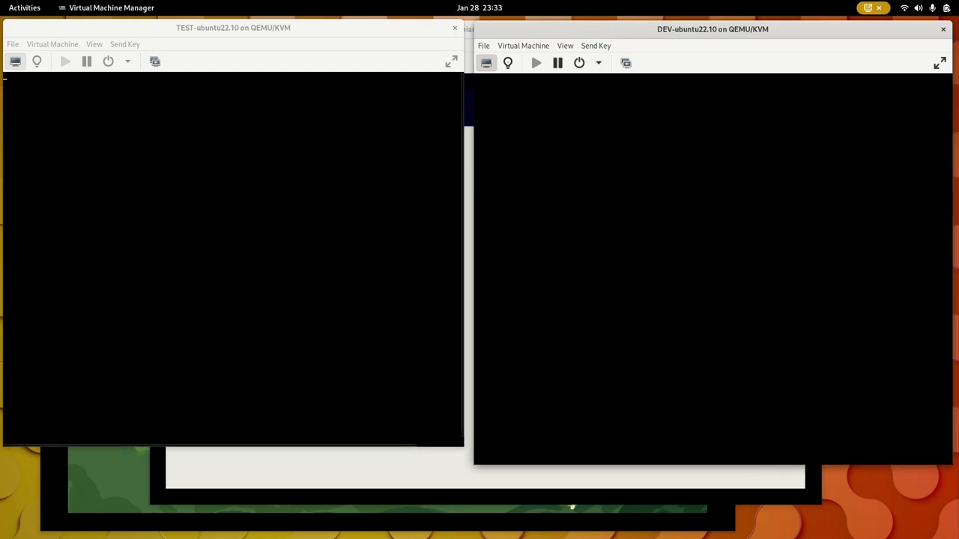
click(133, 489)
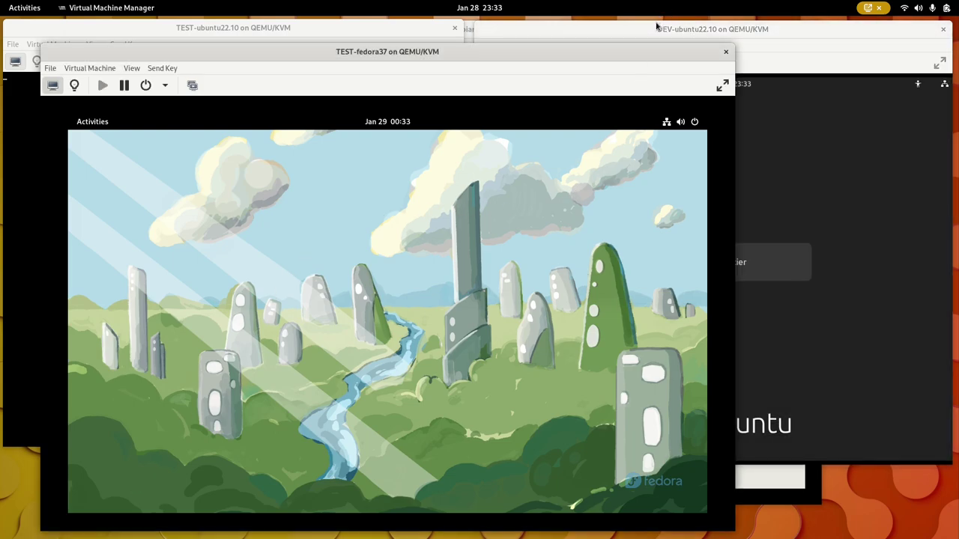
click(721, 32)
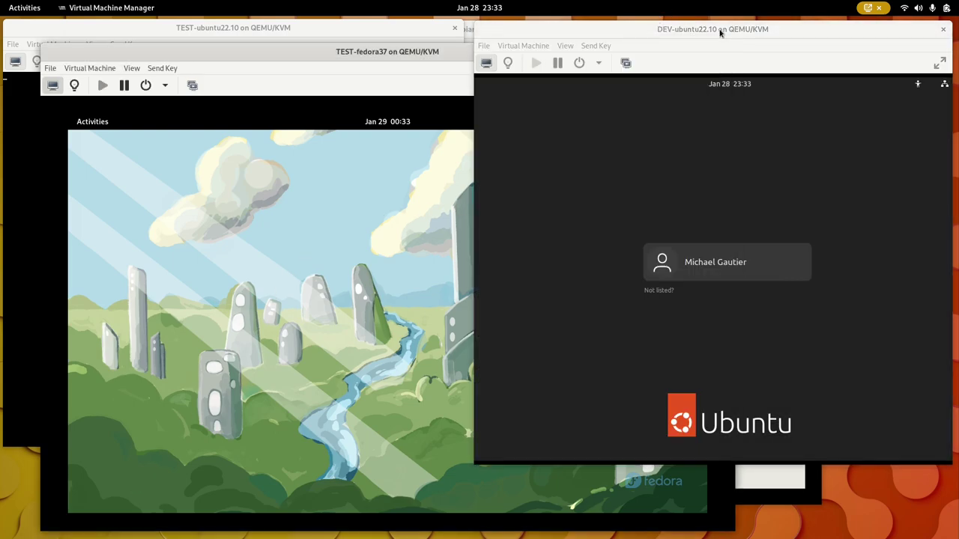
click(402, 35)
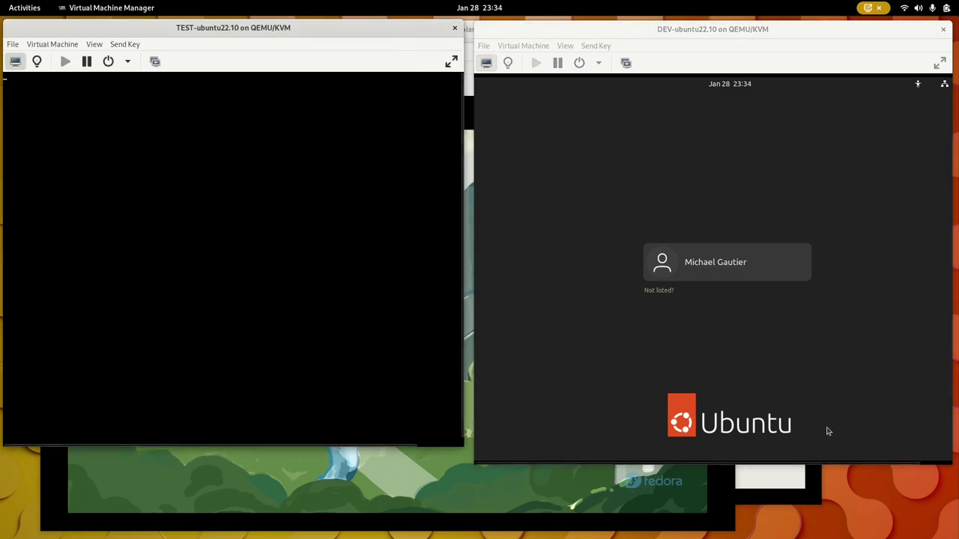
click(787, 492)
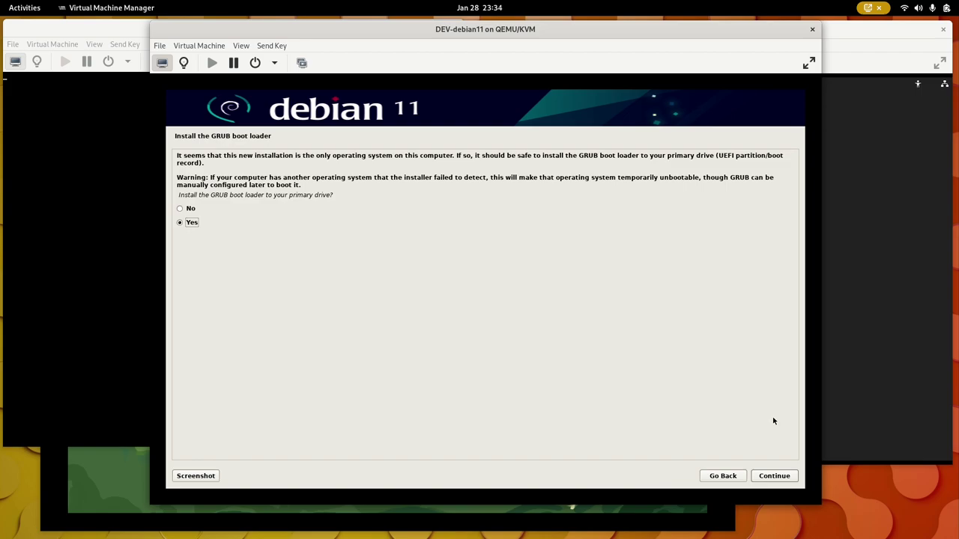
Install the GRUB boot loader on /dev/vda in the Debian 11 installer
click(786, 480)
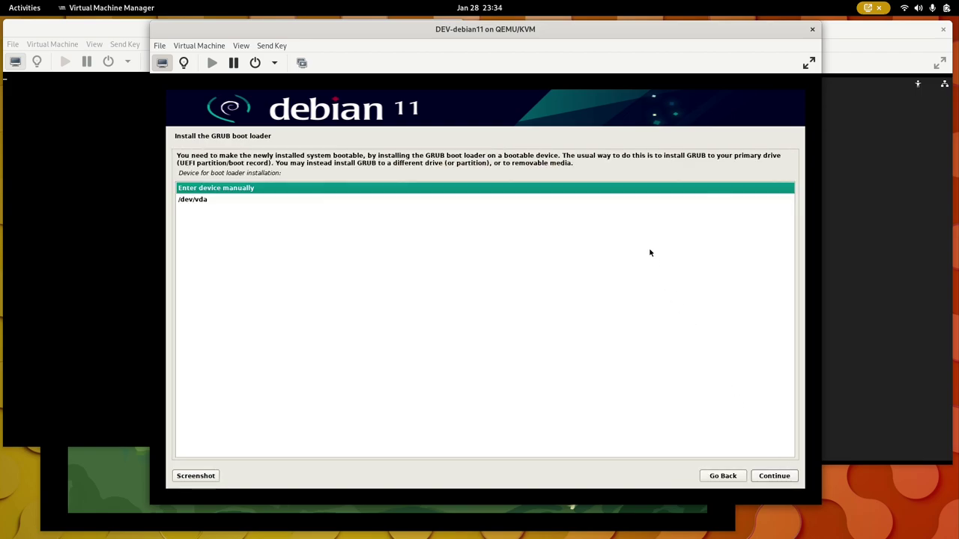
click(632, 200)
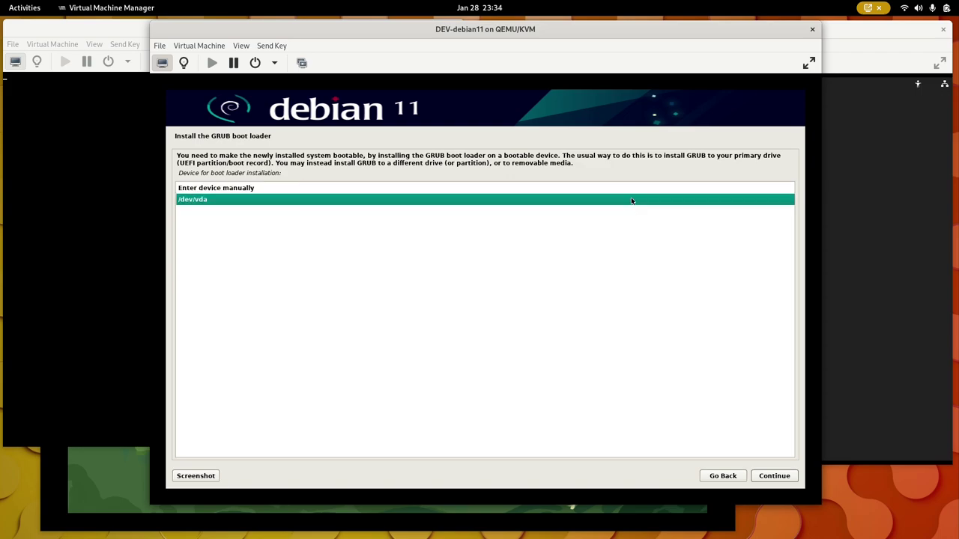
click(767, 479)
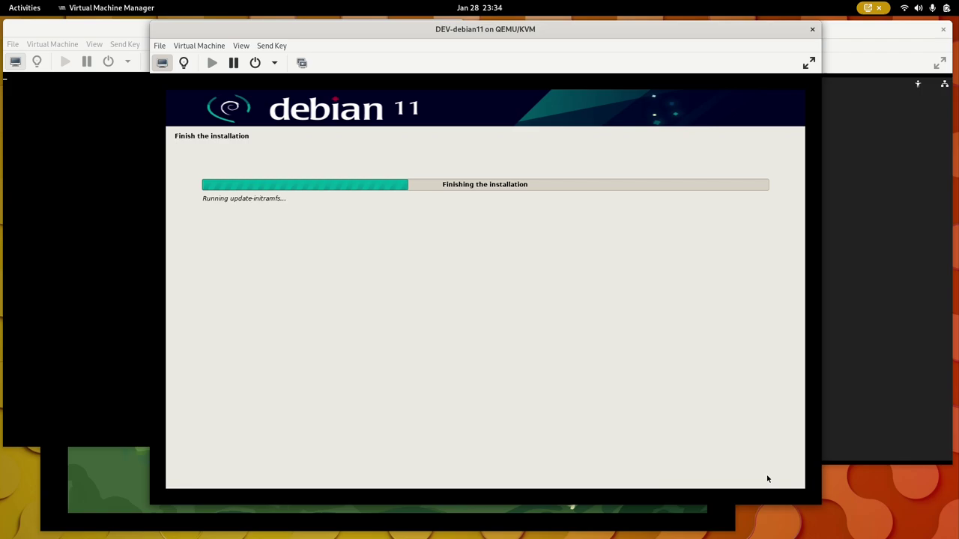
Log into DEV-ubuntu22.10 with the user account's password
click(920, 319)
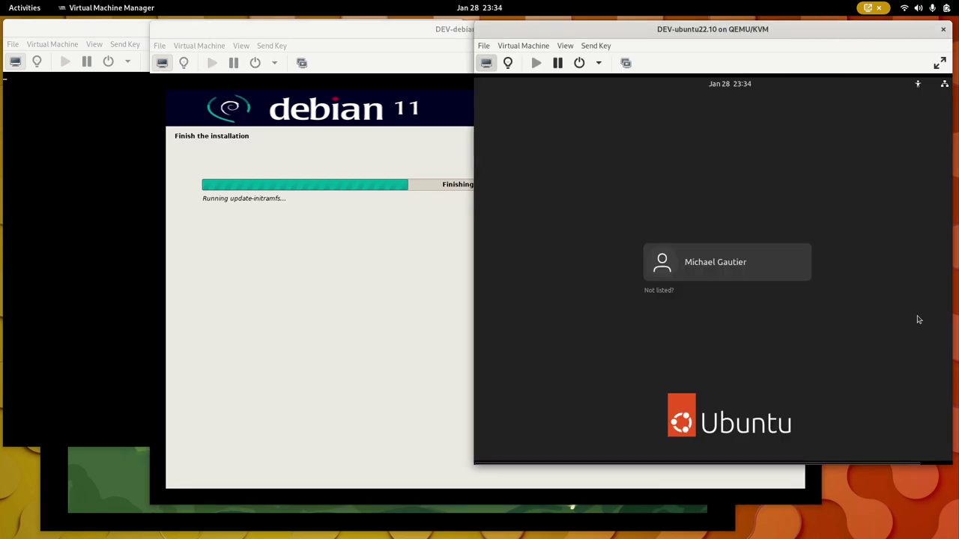
click(745, 268)
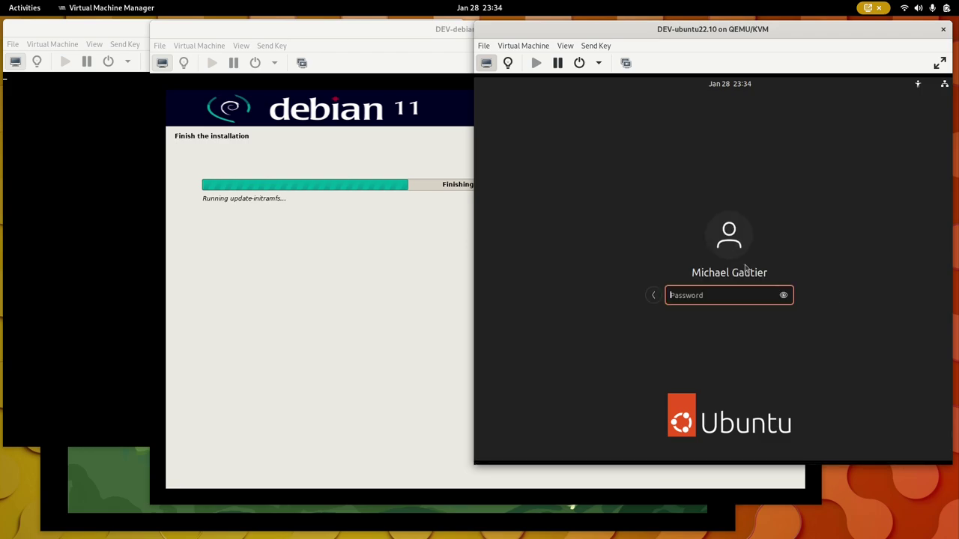
text(•••••••••)
key(Return)
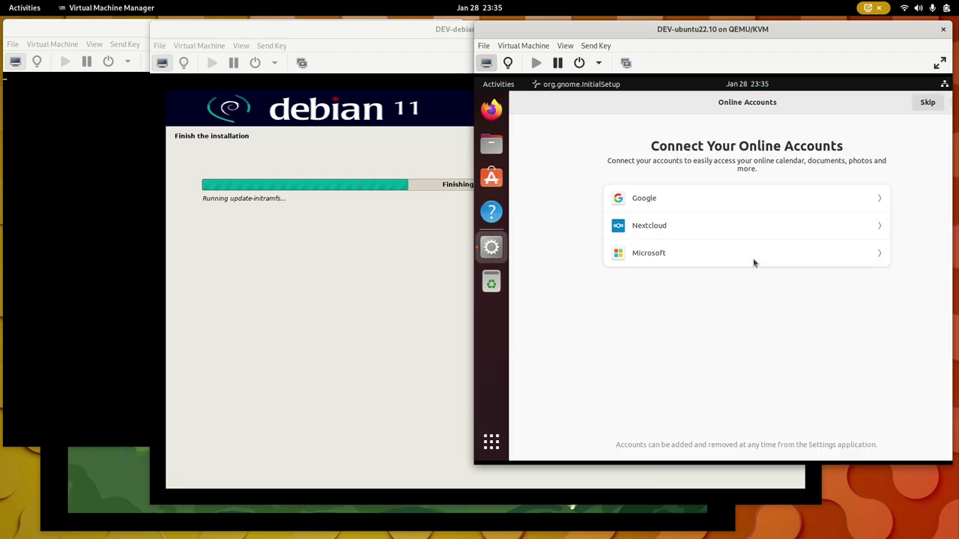
Complete Ubuntu's first-run setup, skipping online accounts and declining to send system info
click(924, 105)
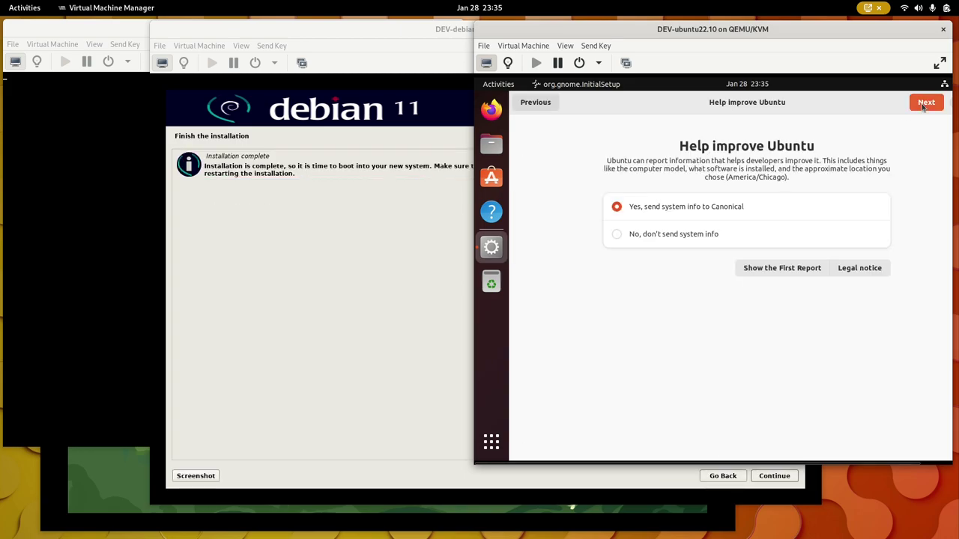
click(687, 234)
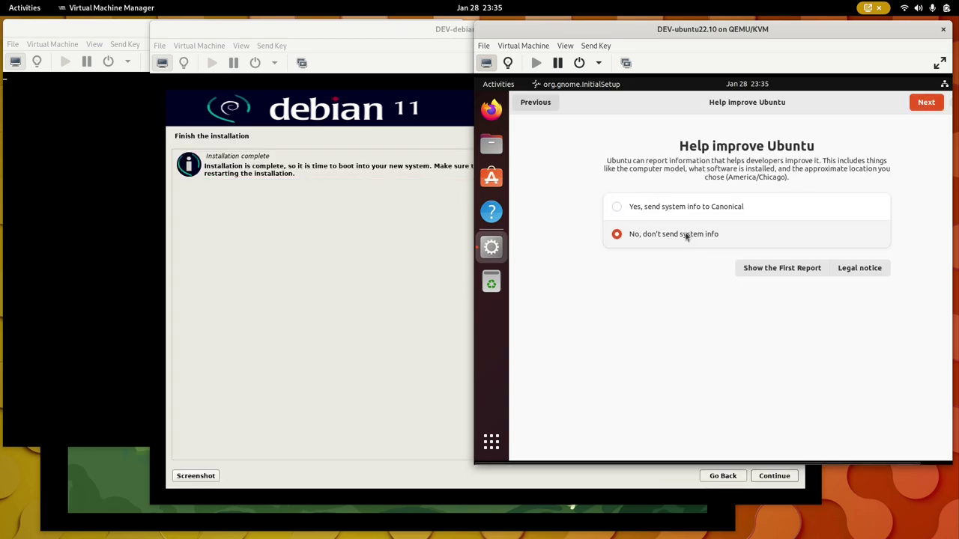
click(926, 105)
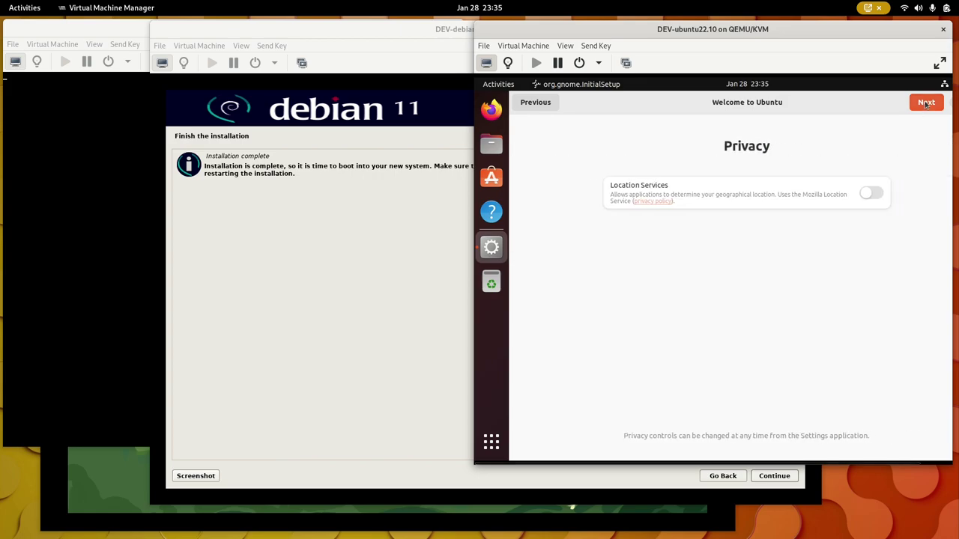
click(926, 105)
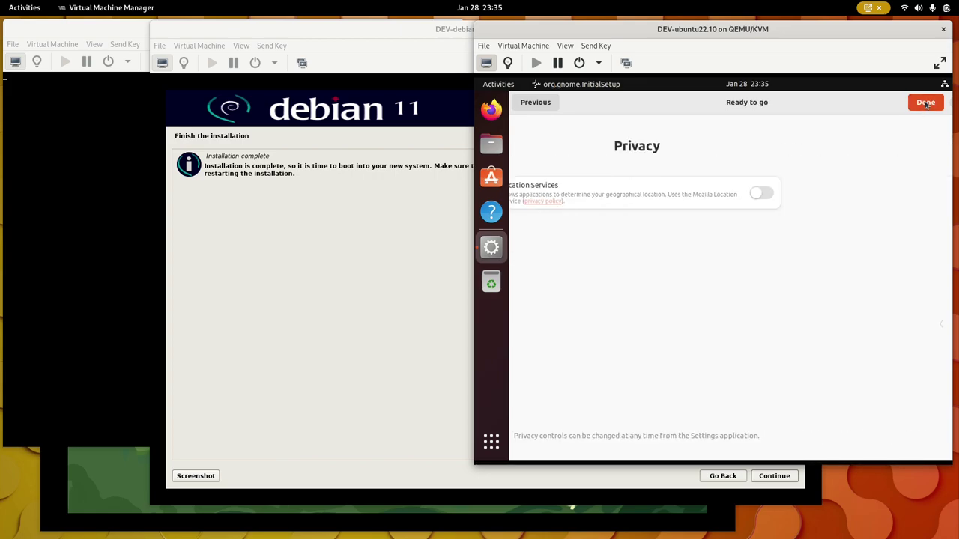
click(926, 102)
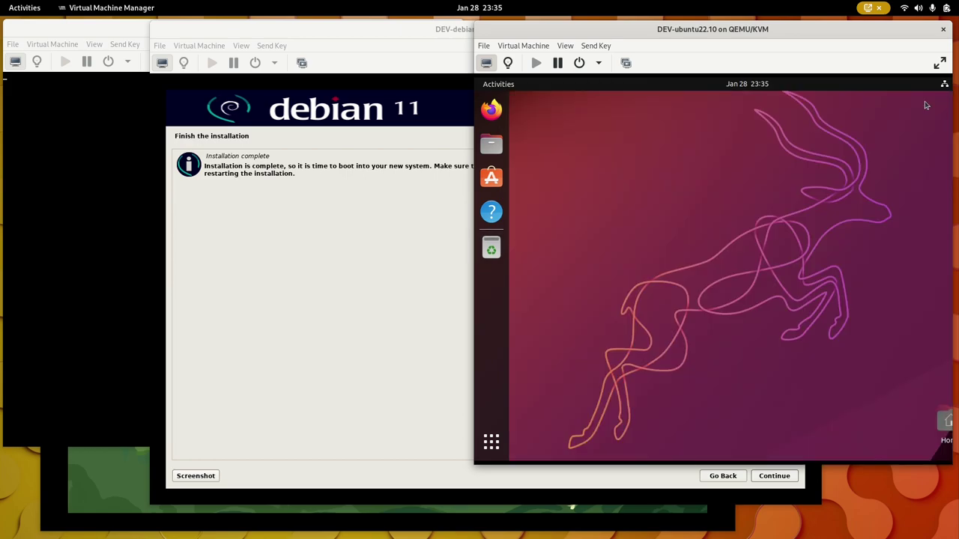
Continue Debian's installation-complete screen, then launch Terminal from the Ubuntu VM's applications
click(414, 271)
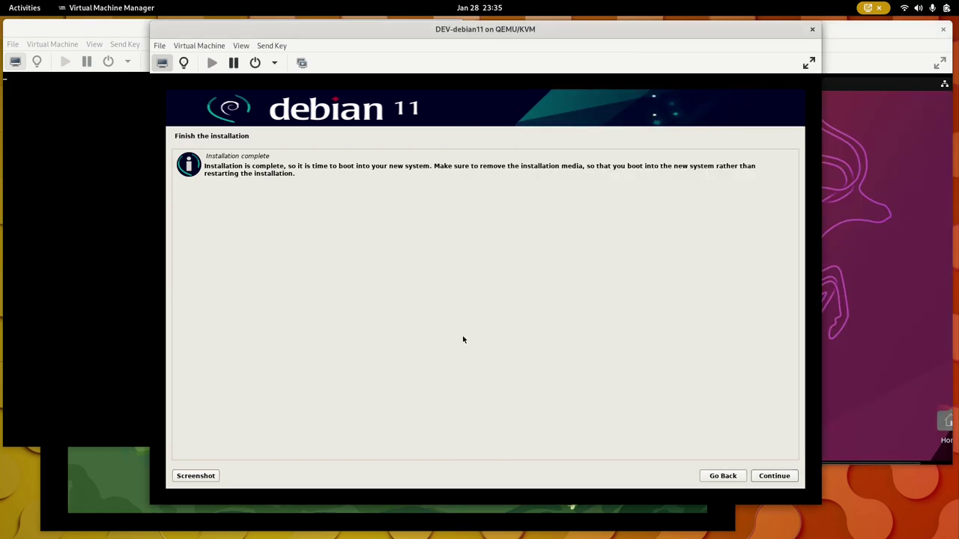
click(780, 480)
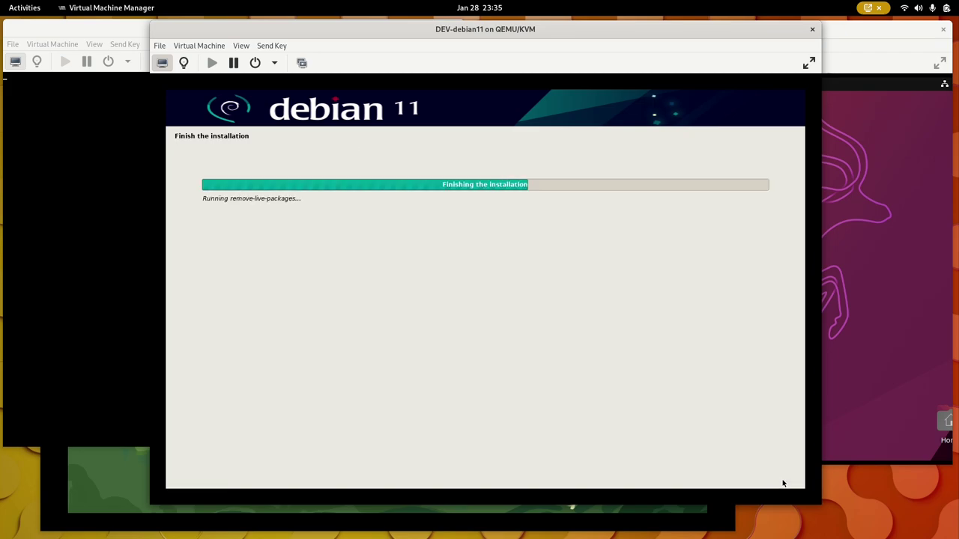
click(867, 214)
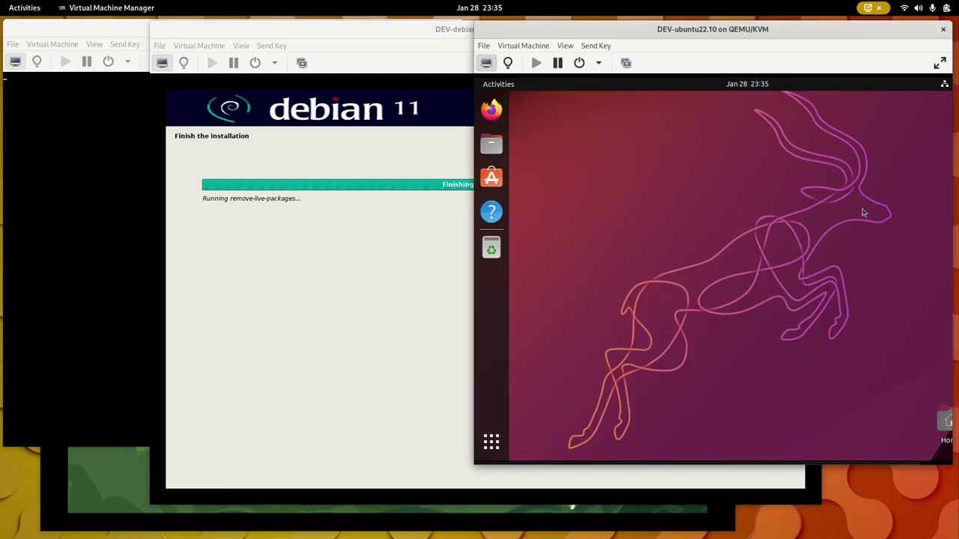
click(494, 442)
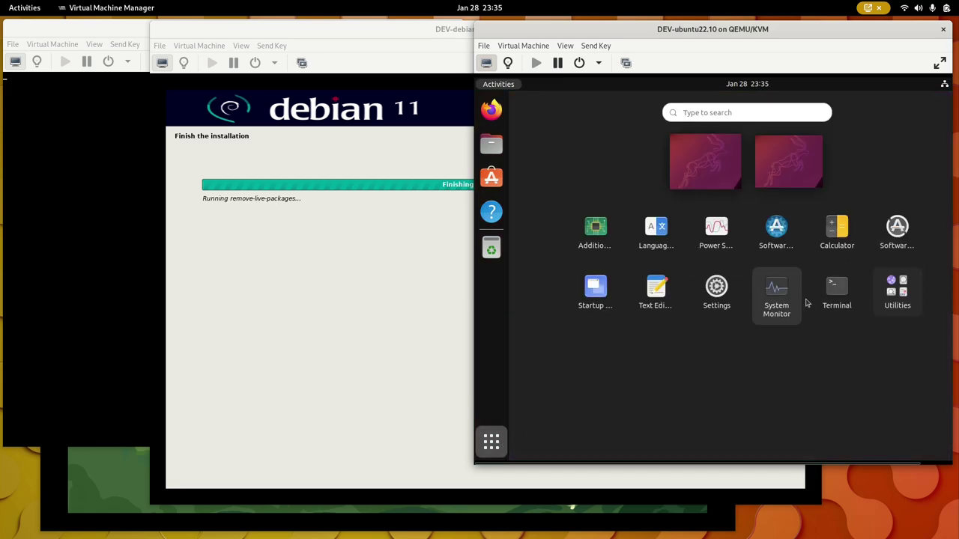
click(839, 299)
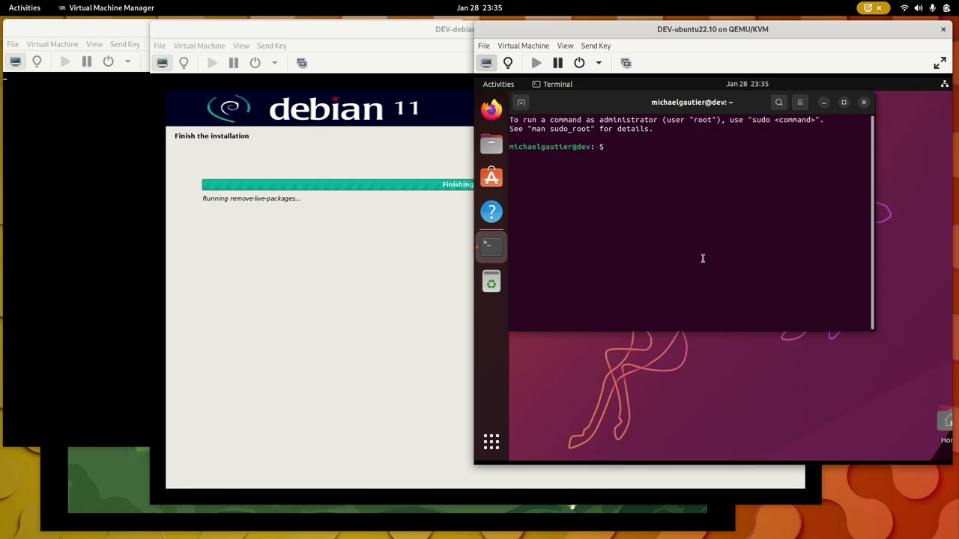
Run sudo apt update in the Ubuntu terminal with the sudo password
text(sudo apt updt)
key(BackSpace)
key(BackSpace)
text(date)
key(Return)
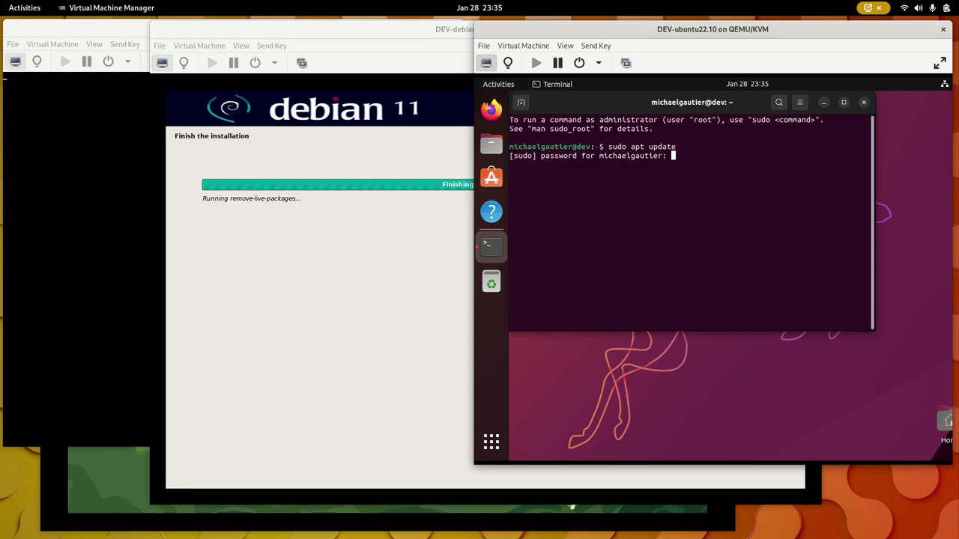
key(Return)
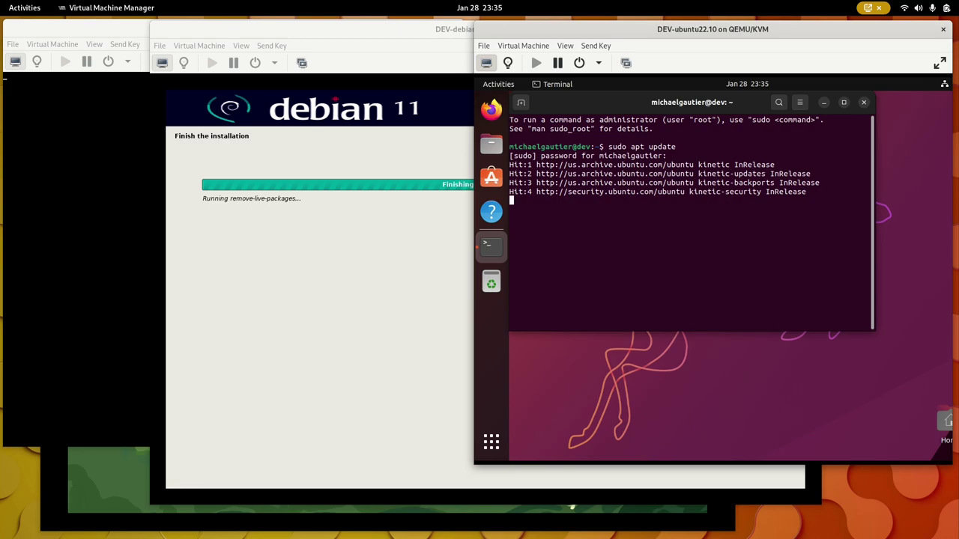
Maximize the terminal, refocus the DEV Ubuntu VM and enter sudo apt upgrade
click(844, 104)
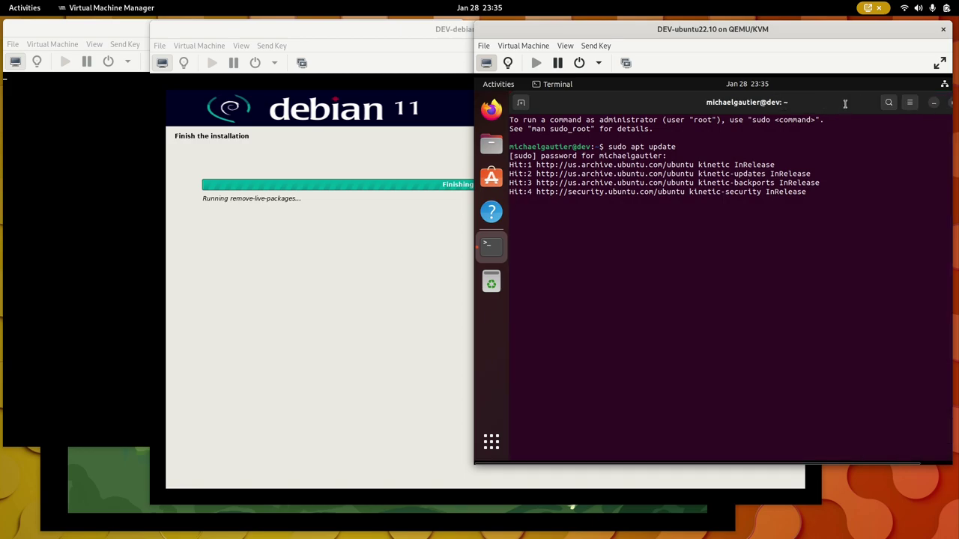
click(93, 24)
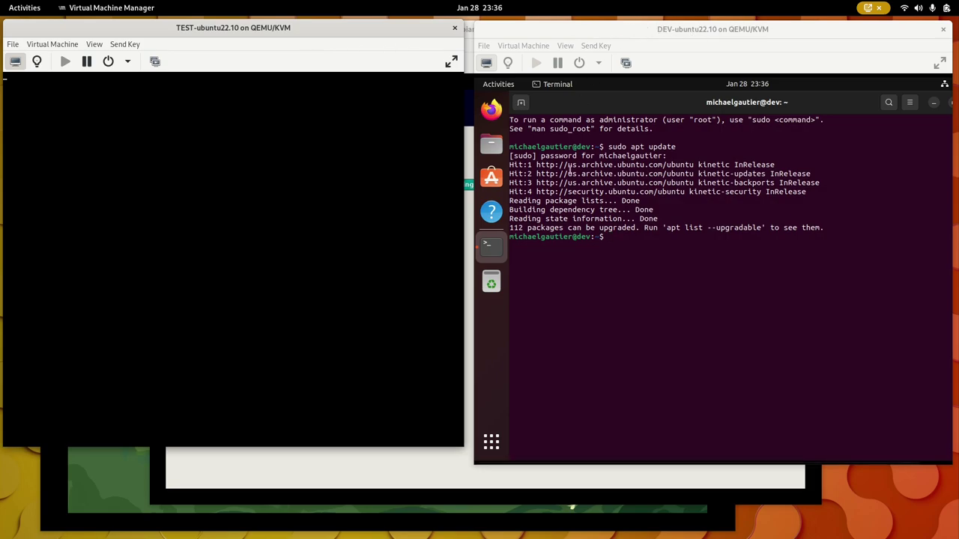
click(630, 296)
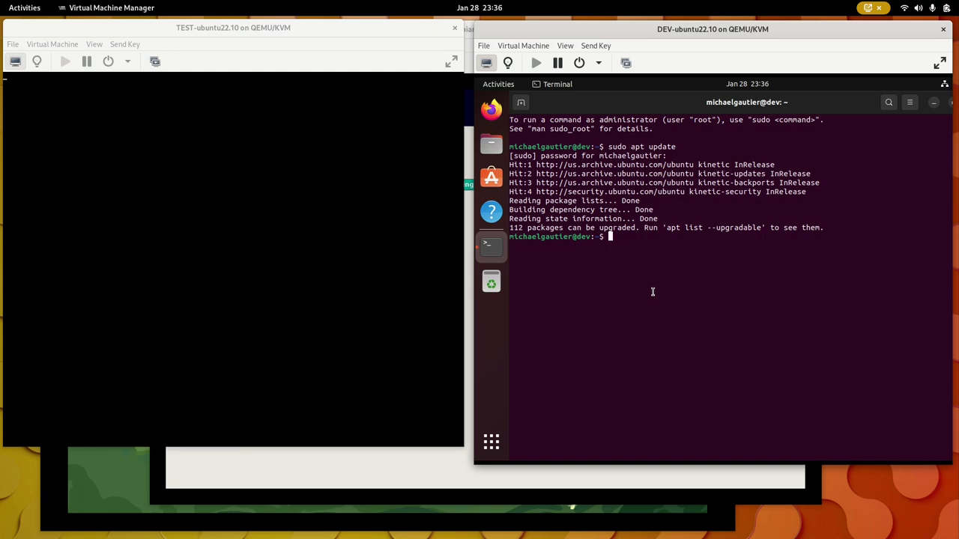
text(sudo apt upgrade)
Start the upgrade and review Software & Updates settings, cancelling the security-update change
key(Return)
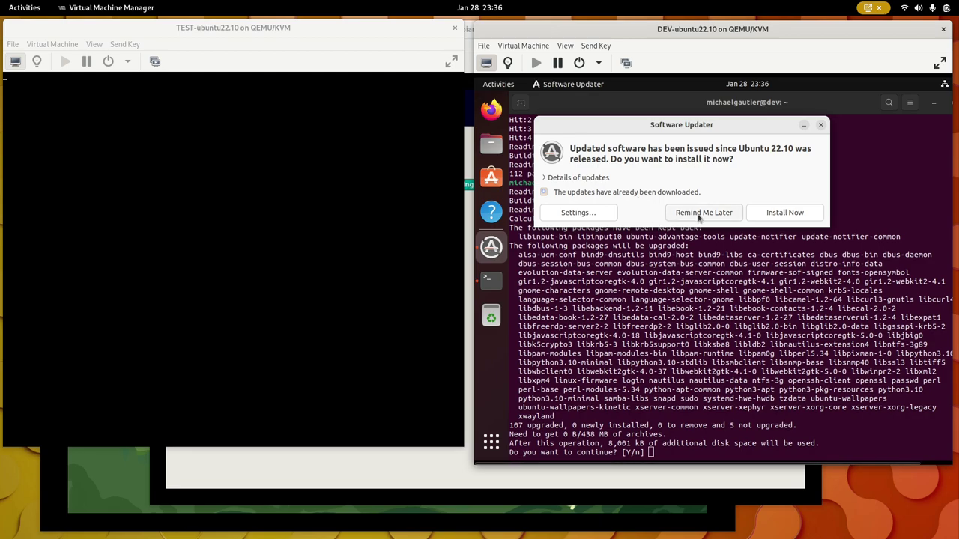
click(574, 213)
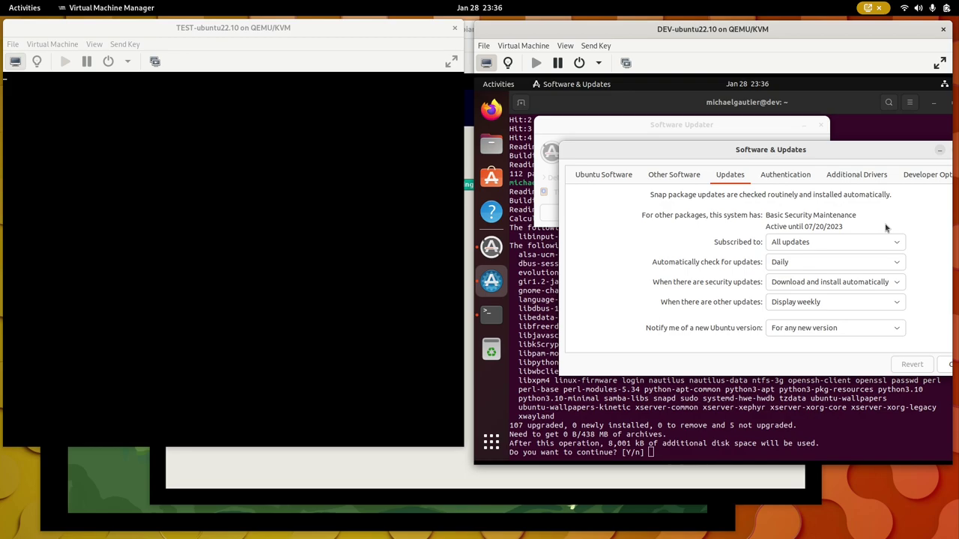
drag(875, 149, 818, 148)
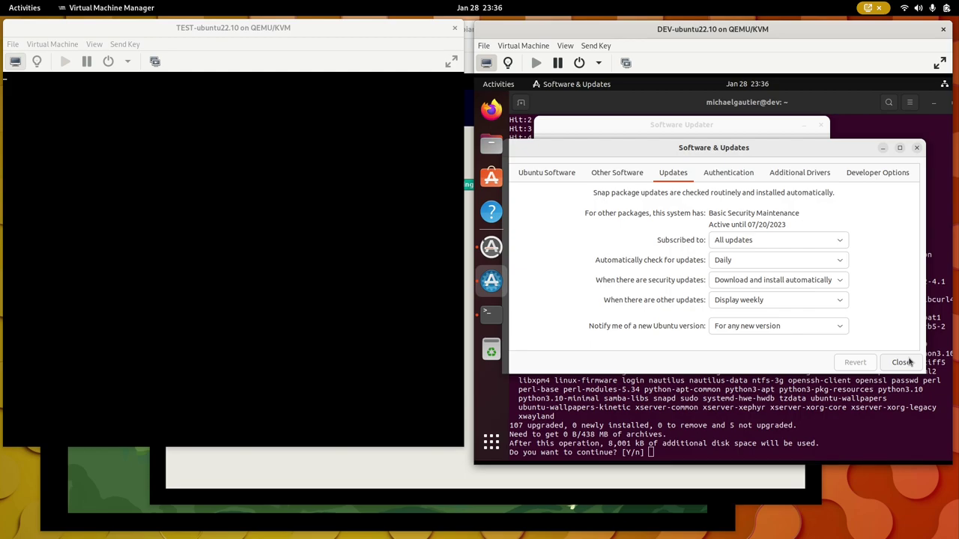
click(830, 281)
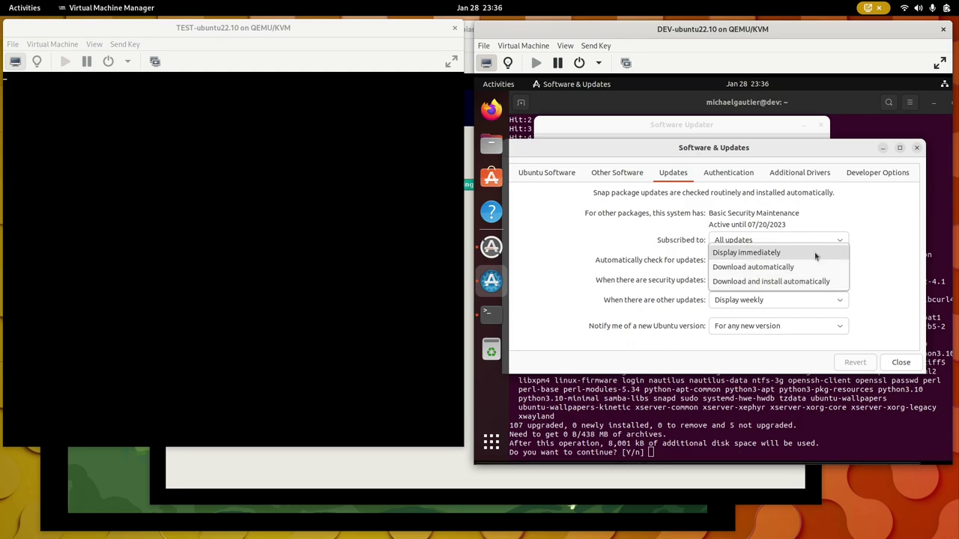
click(815, 254)
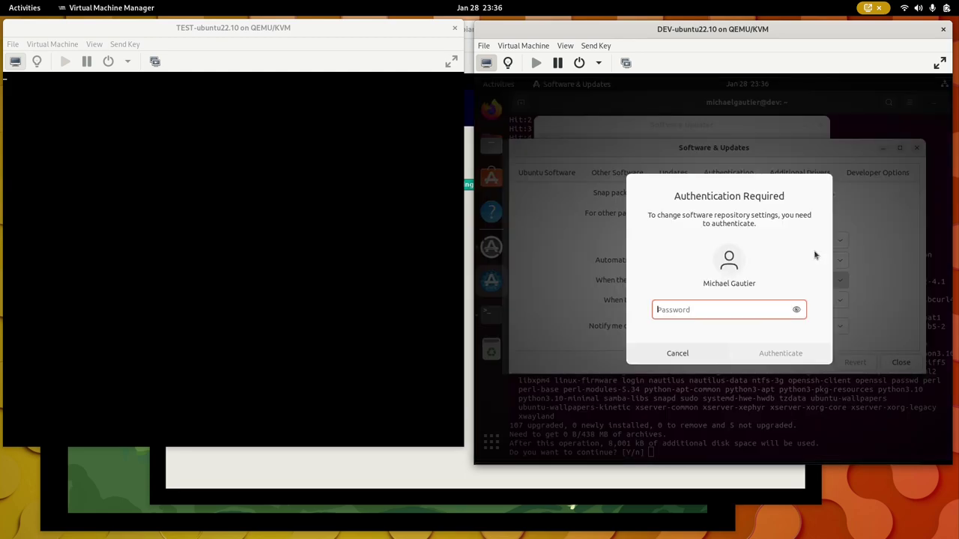
click(701, 353)
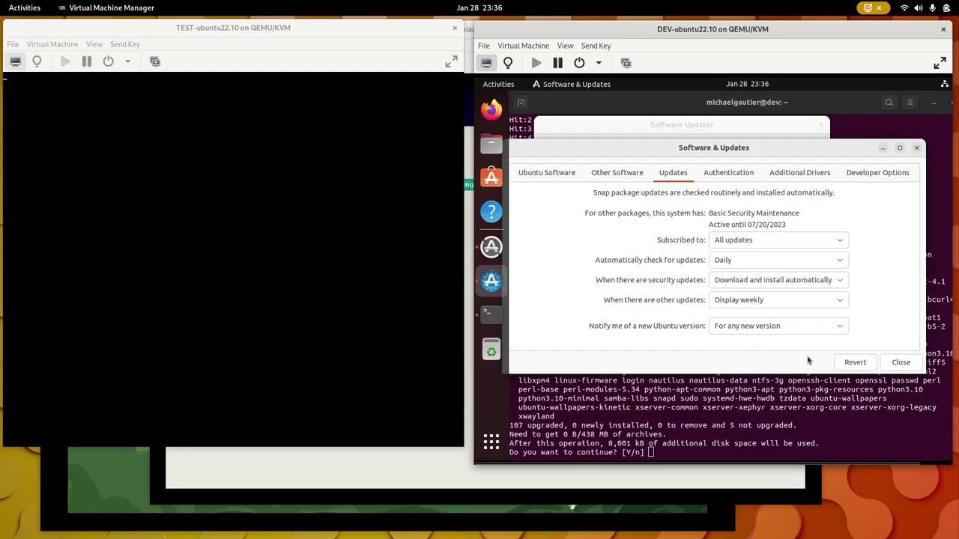
click(900, 362)
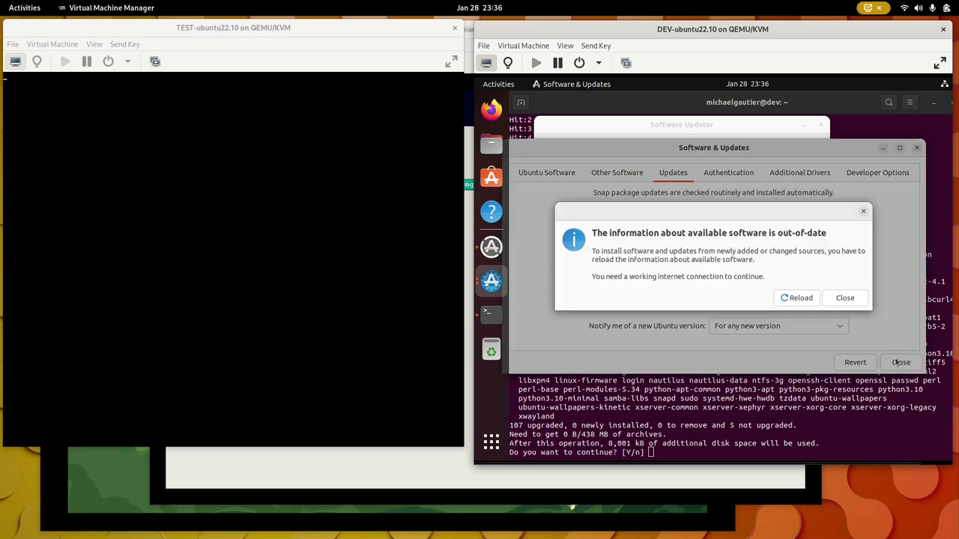
Dismiss Software Updater with Remind Me Later and confirm the upgrade with y
click(843, 298)
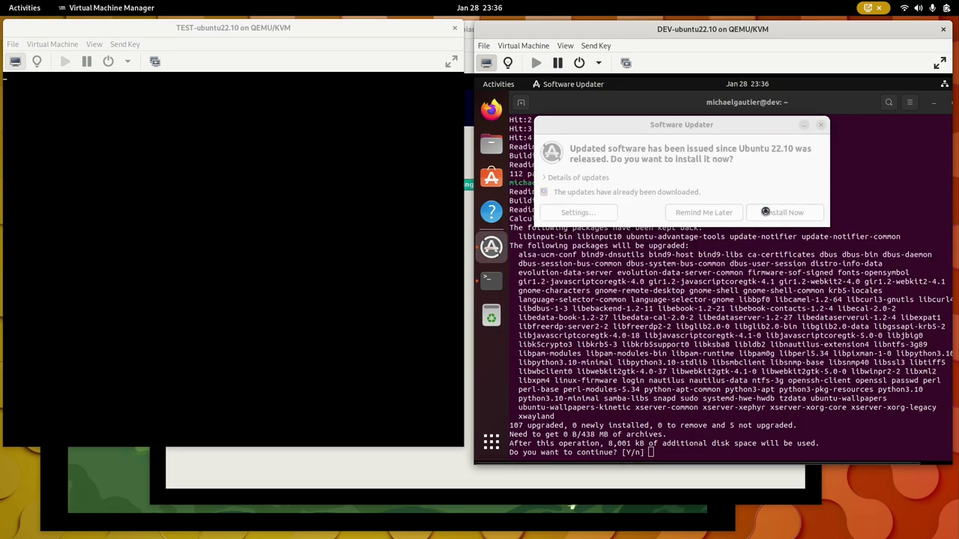
click(701, 212)
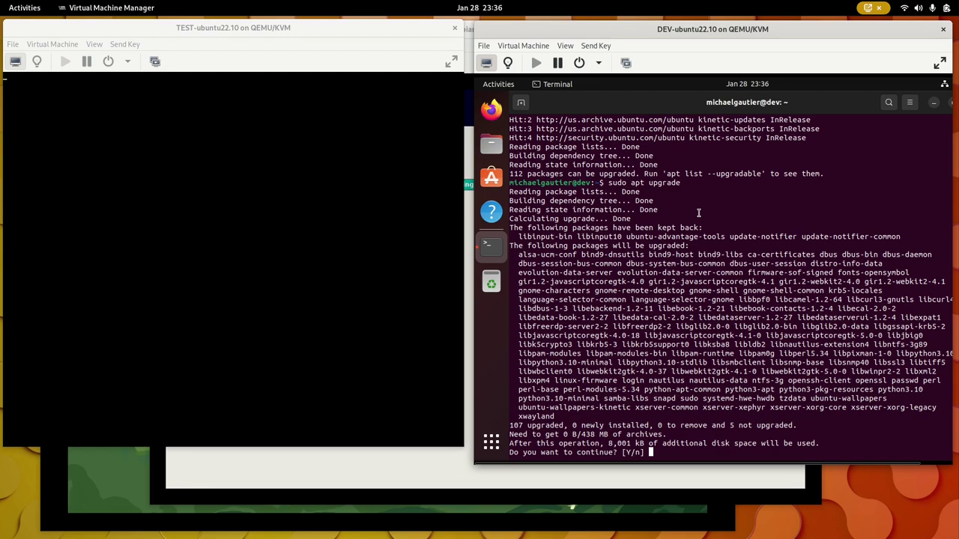
text(y)
key(Return)
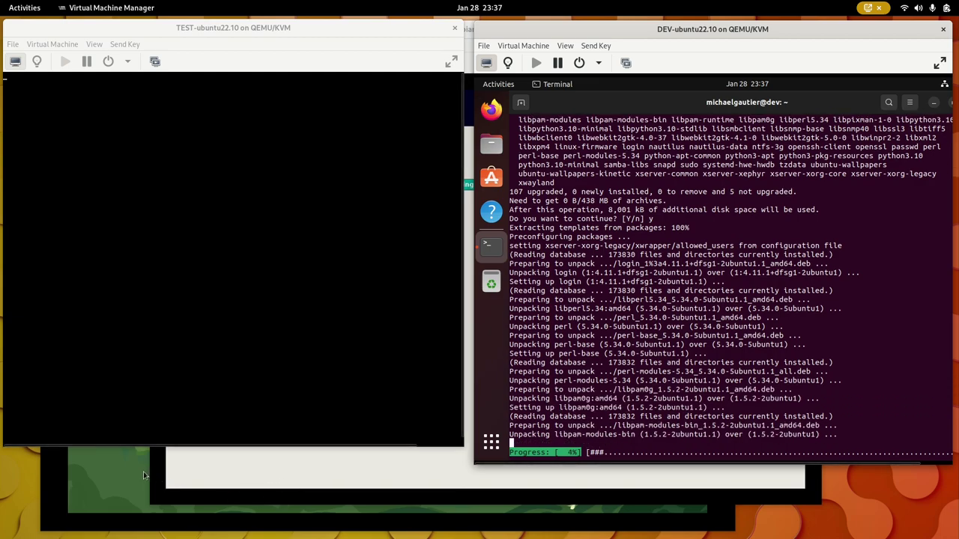
Restart the TEST-fedora37 guest through its system menu's Power Off > Restart
click(143, 471)
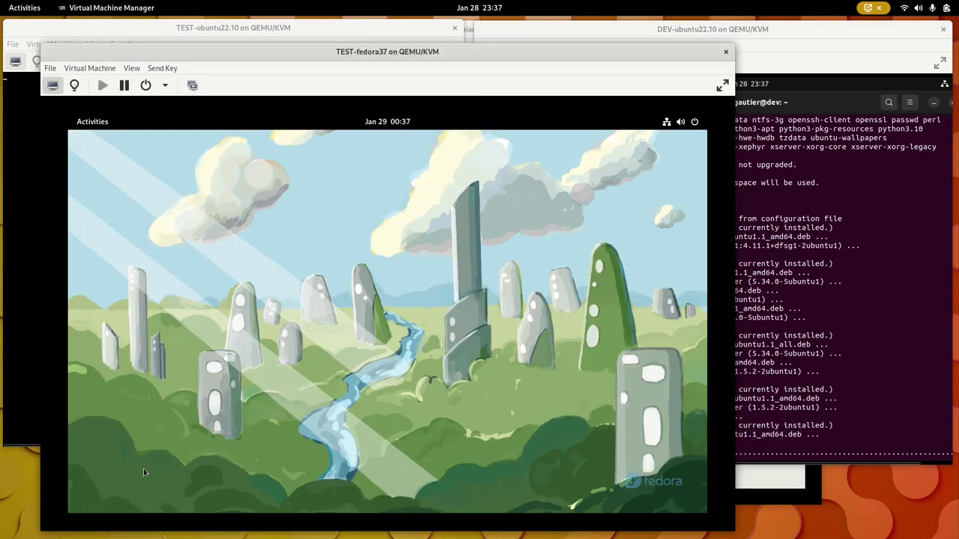
click(86, 122)
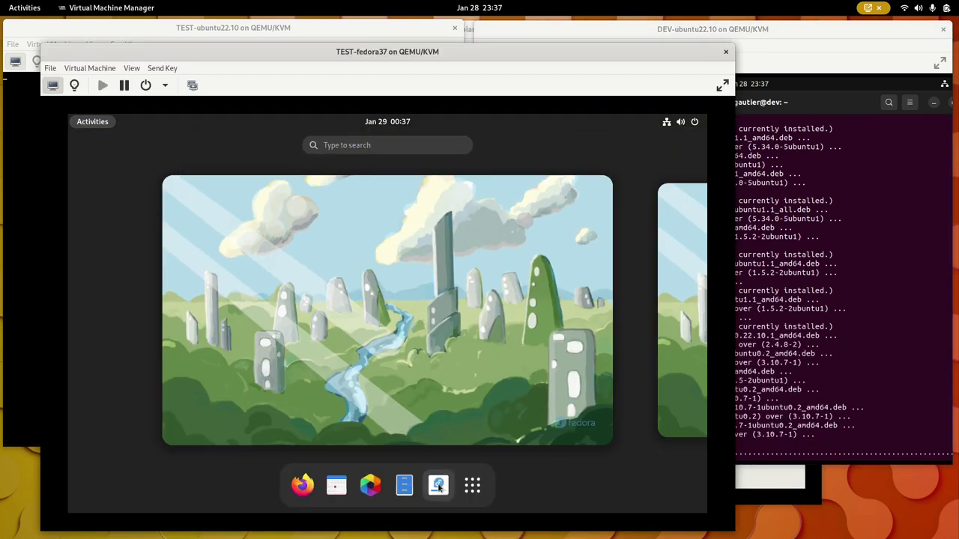
click(696, 122)
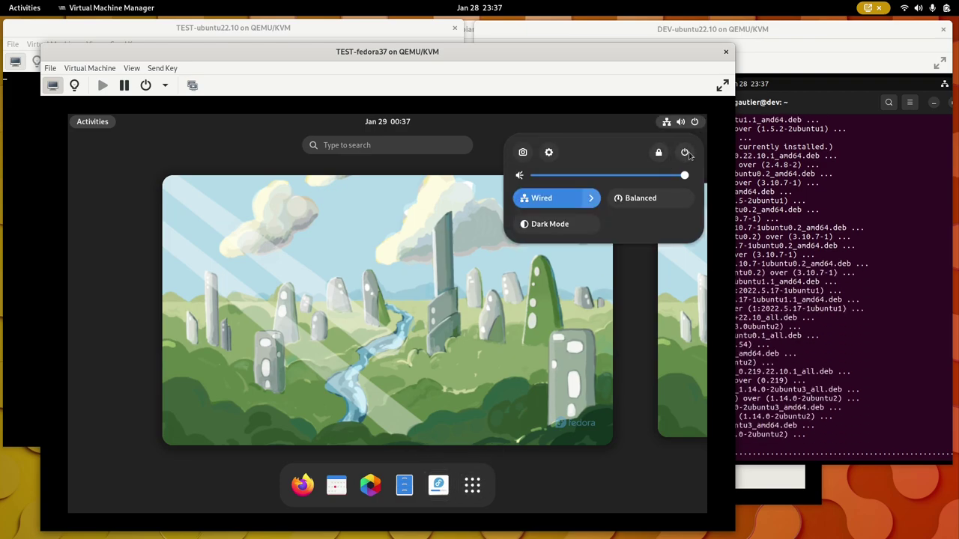
click(685, 153)
click(580, 230)
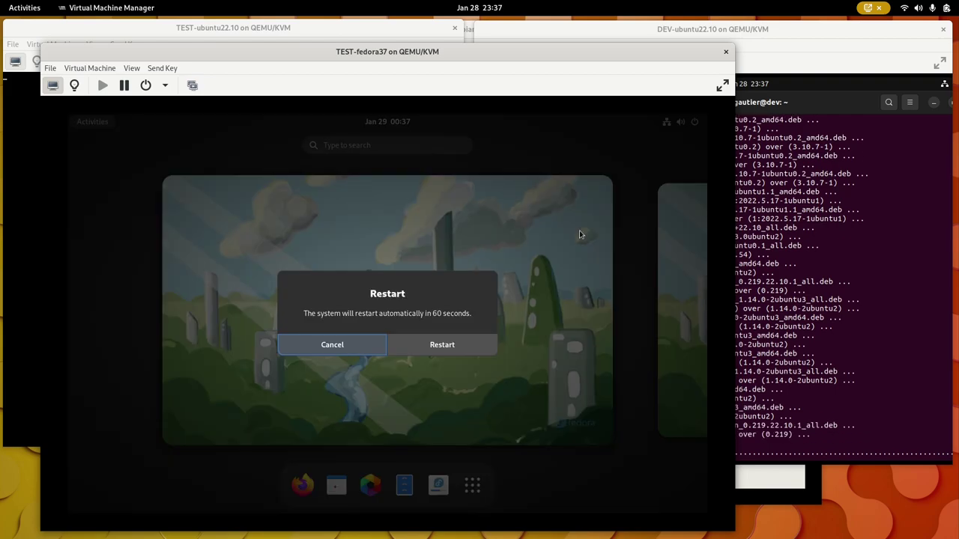
click(431, 345)
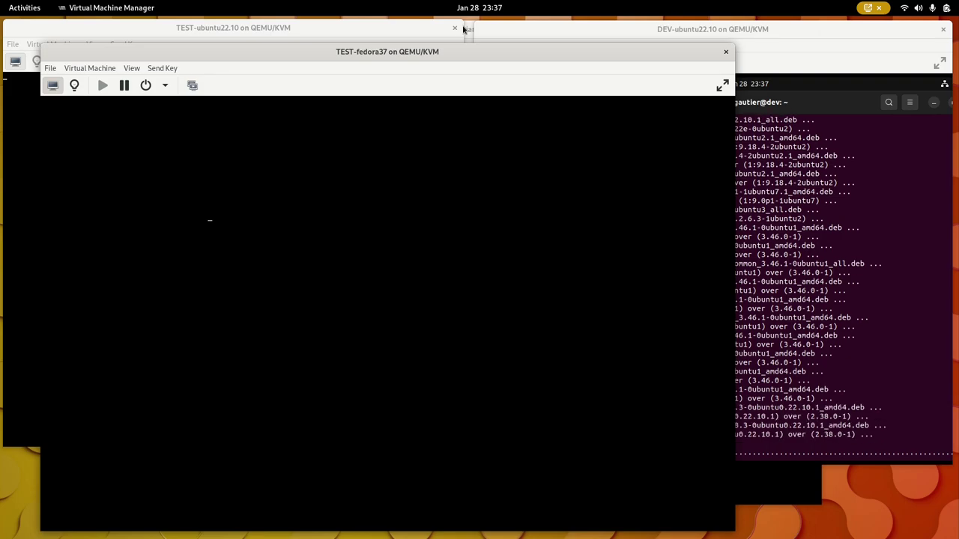
click(464, 28)
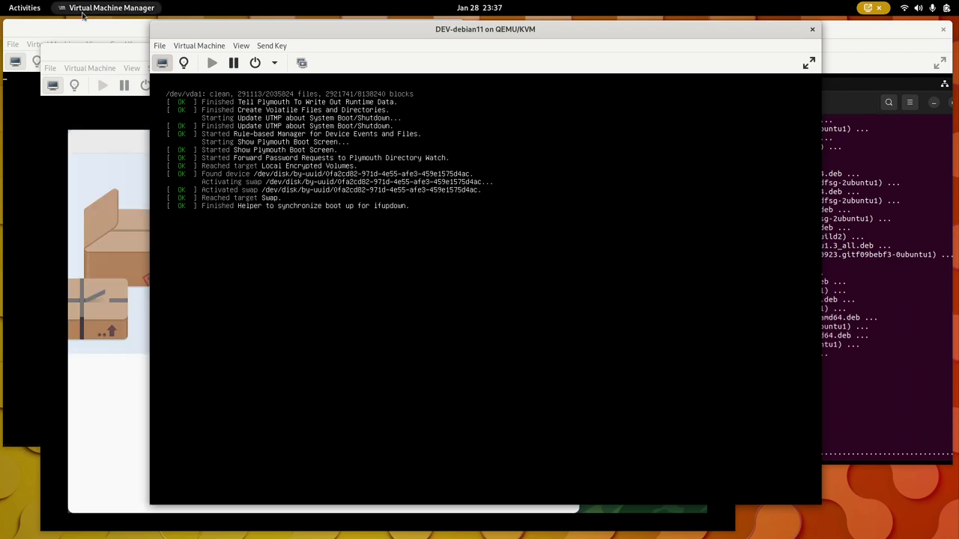
Start Fedora setup, accept privacy, enable third-party repositories and skip online accounts
click(79, 56)
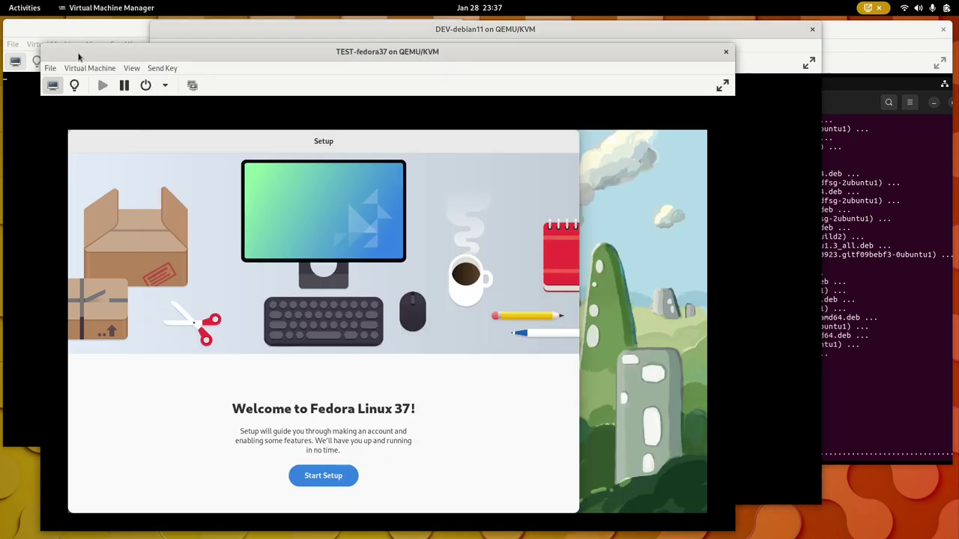
click(310, 478)
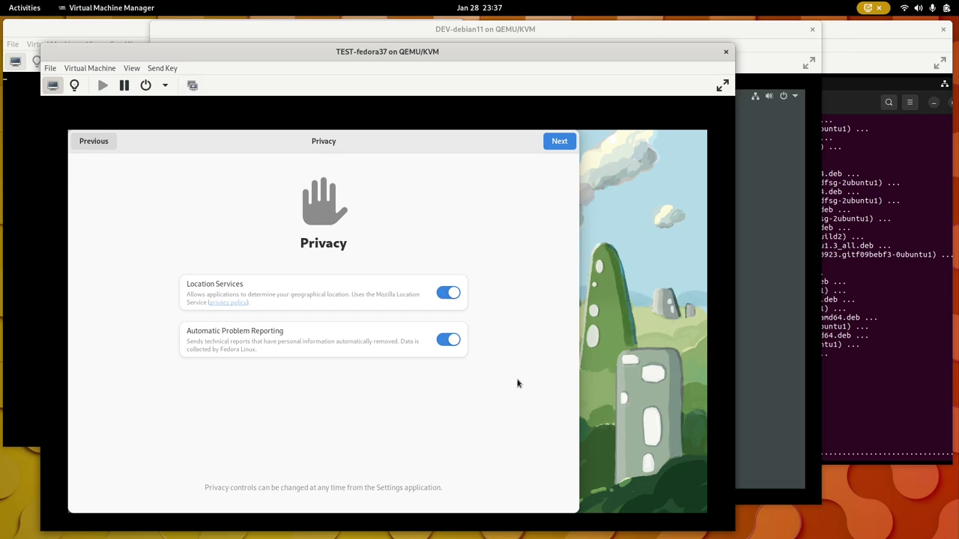
click(556, 146)
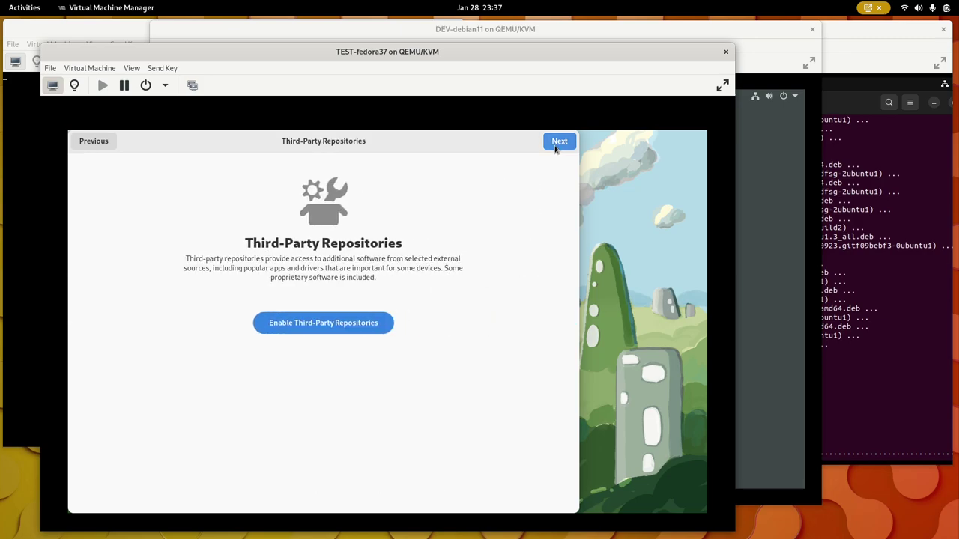
click(374, 327)
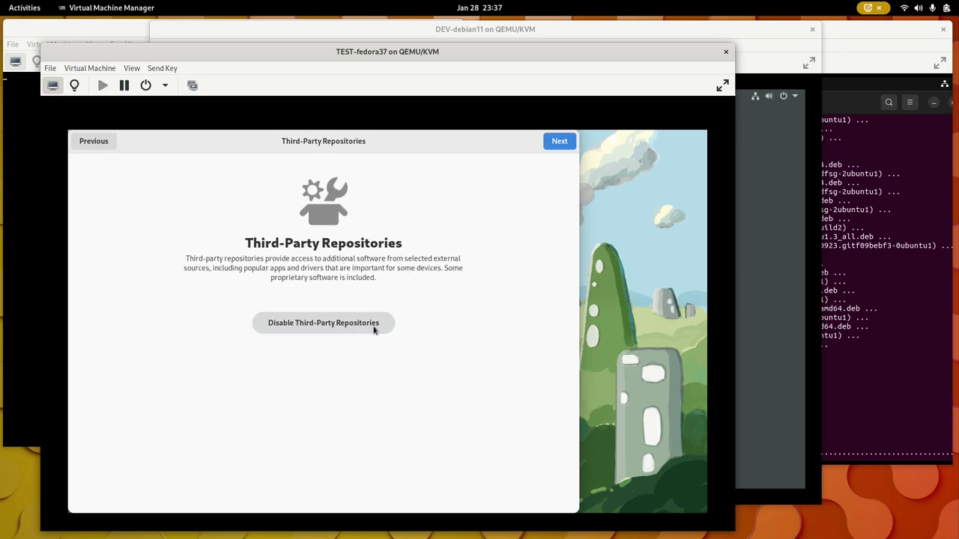
click(568, 148)
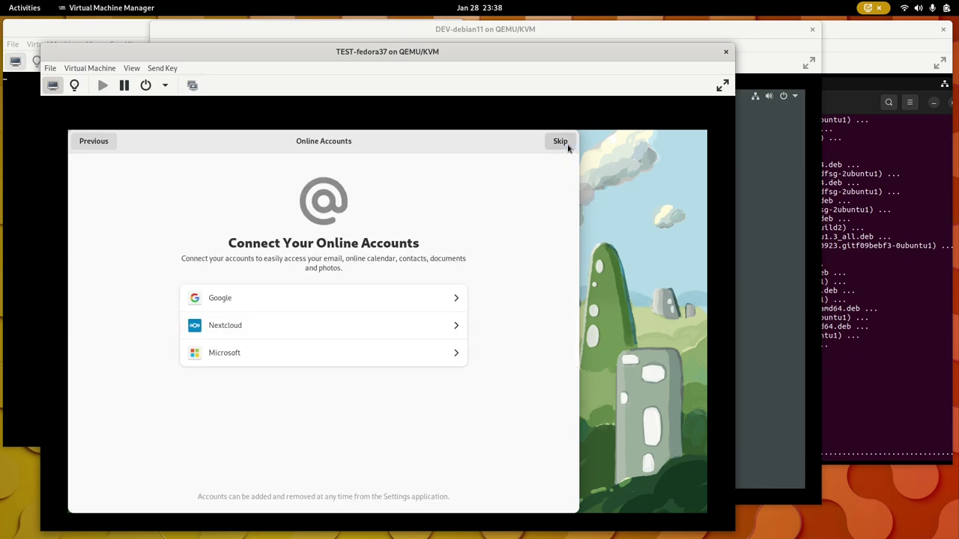
click(568, 147)
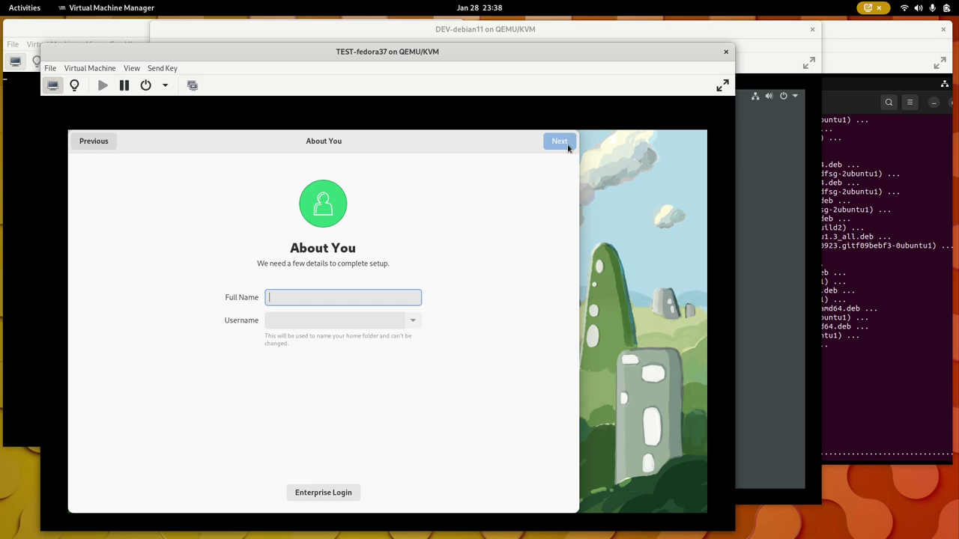
click(799, 154)
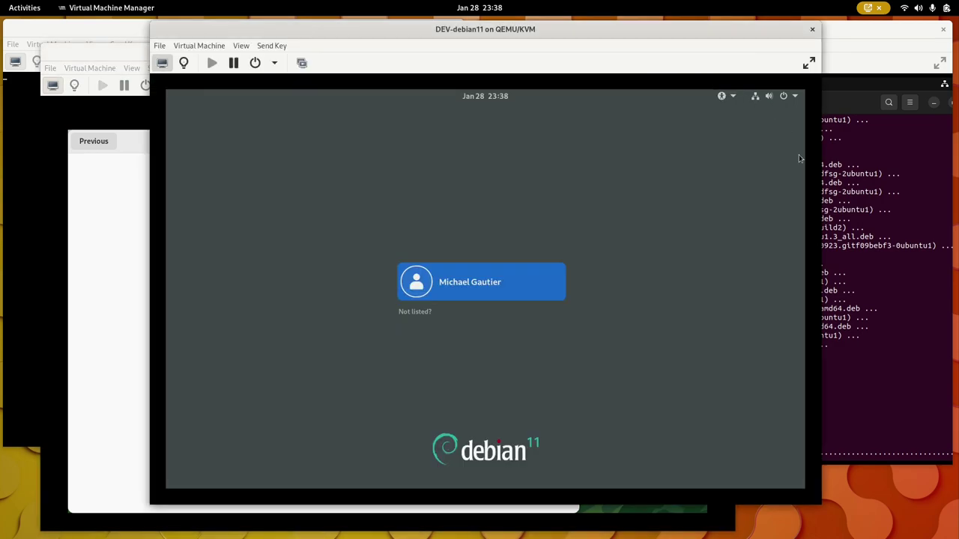
Log into DEV-debian11 with the user account's password
click(476, 284)
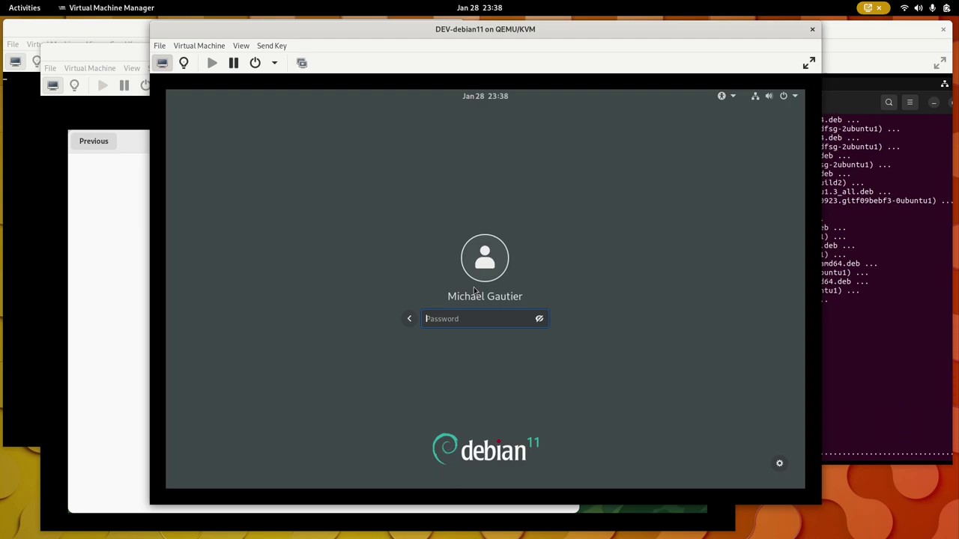
text(********)
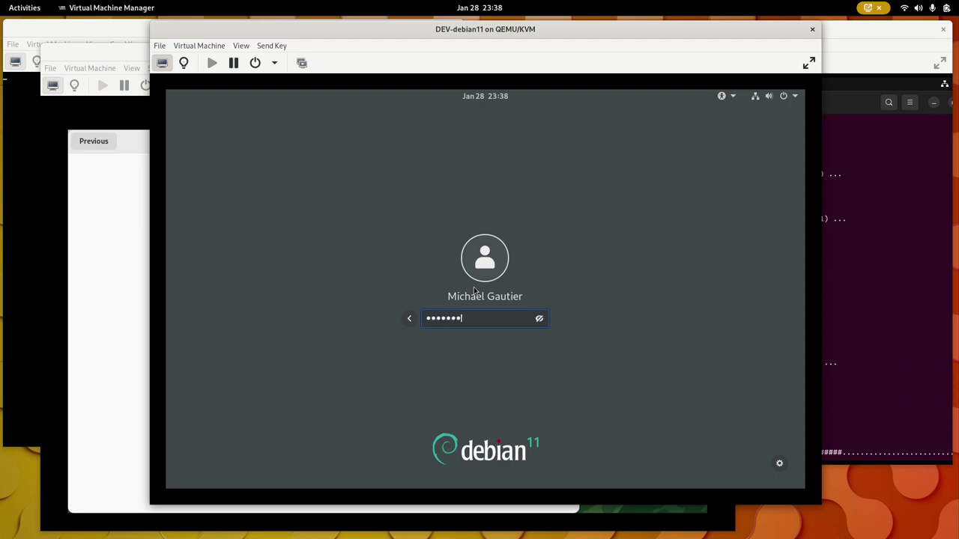
key(Return)
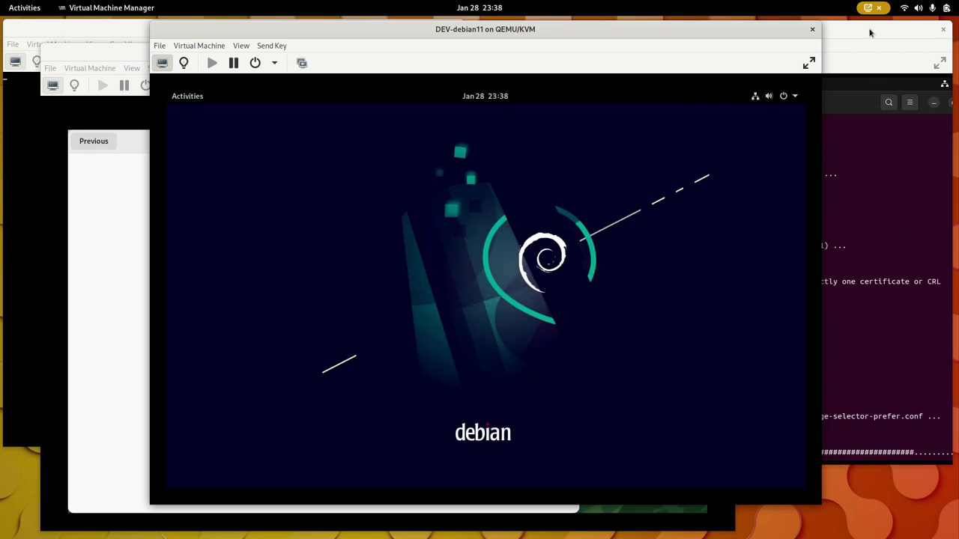
Accept English, keyboard and privacy defaults, skip accounts, start Debian and close Help
click(870, 32)
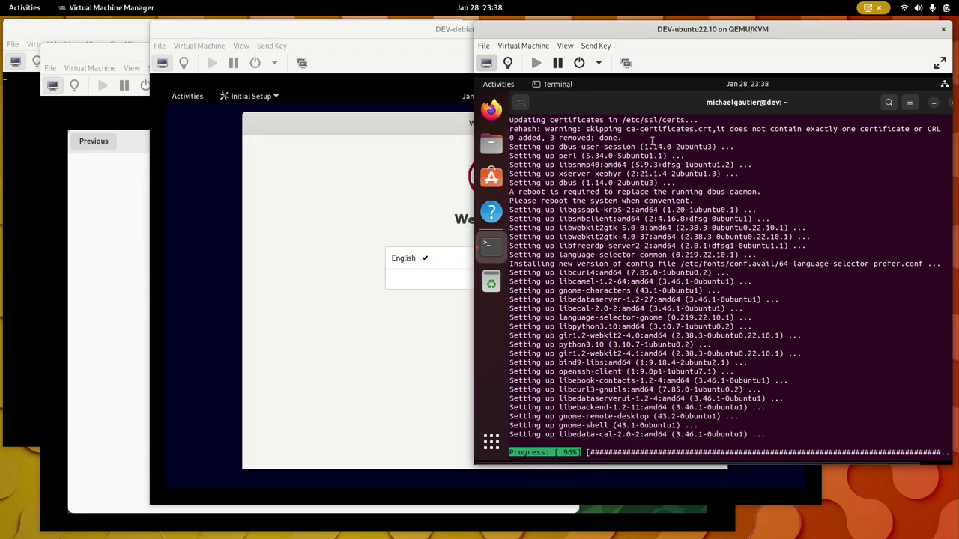
click(379, 208)
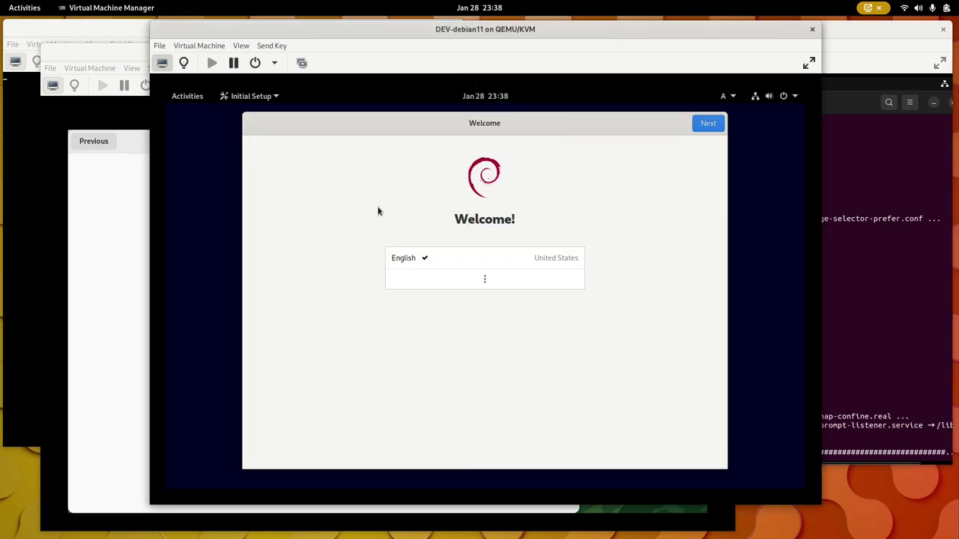
click(705, 124)
click(704, 125)
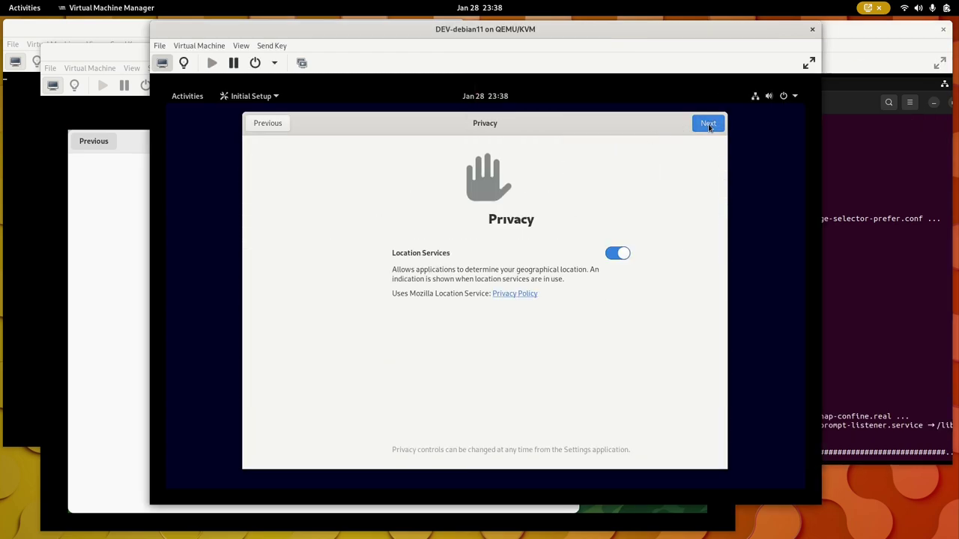
click(709, 126)
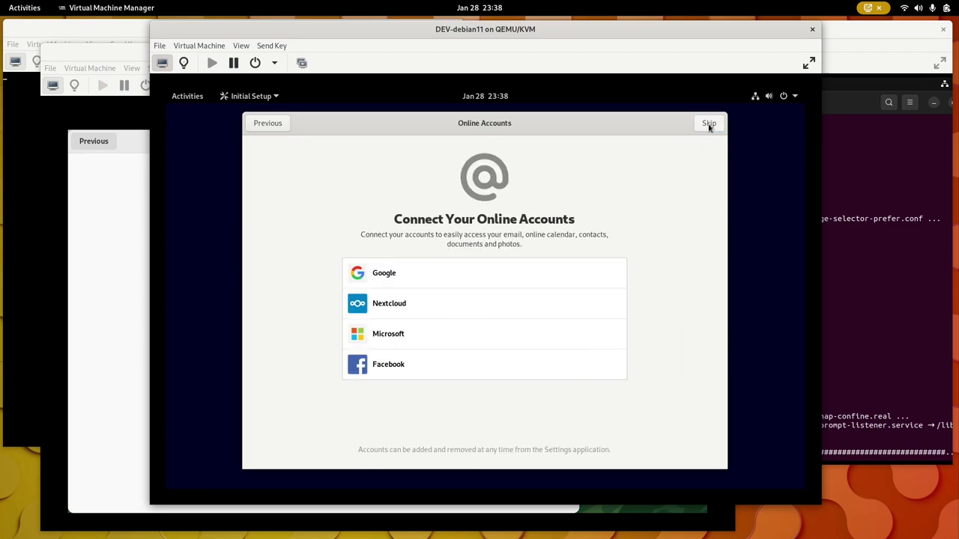
click(709, 125)
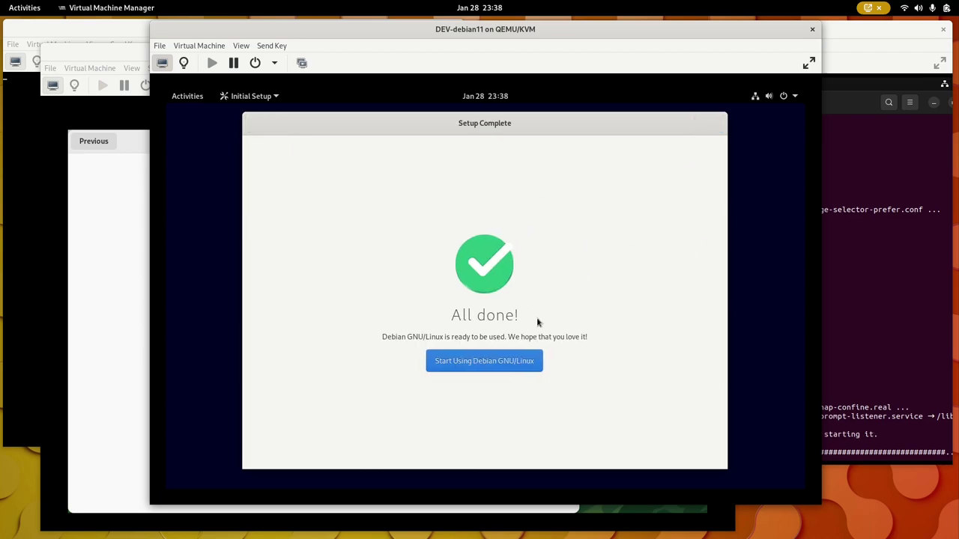
click(520, 359)
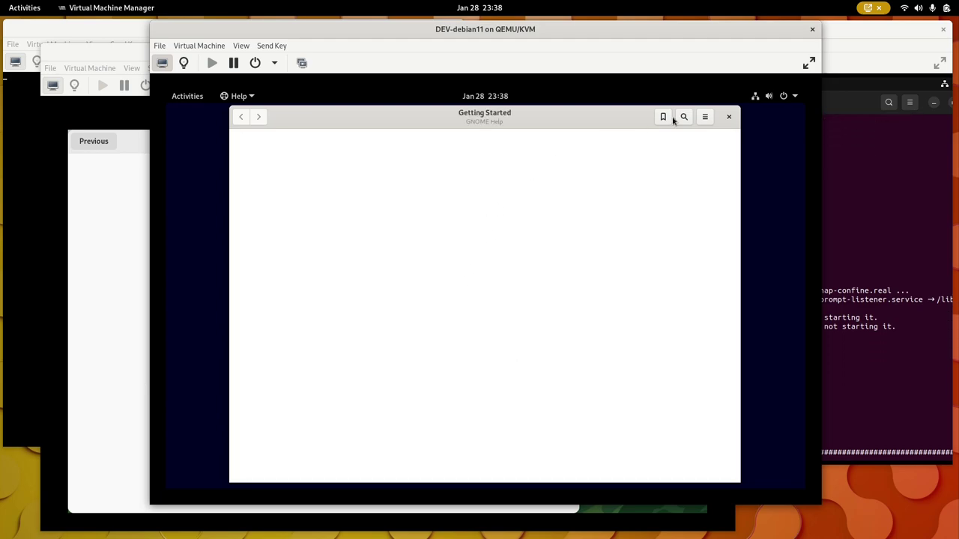
click(728, 116)
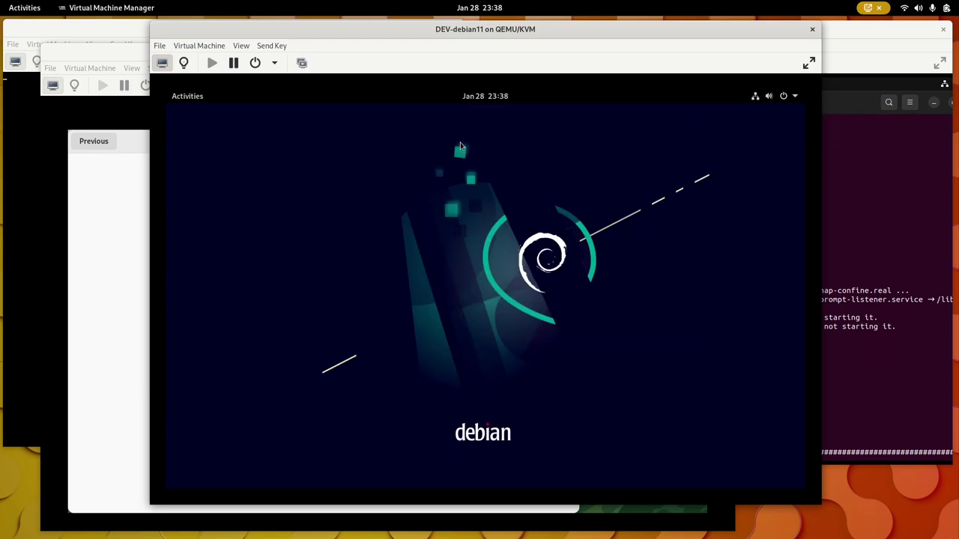
Add Terminal from the Debian guest's Utilities app folder to its favorites
click(185, 99)
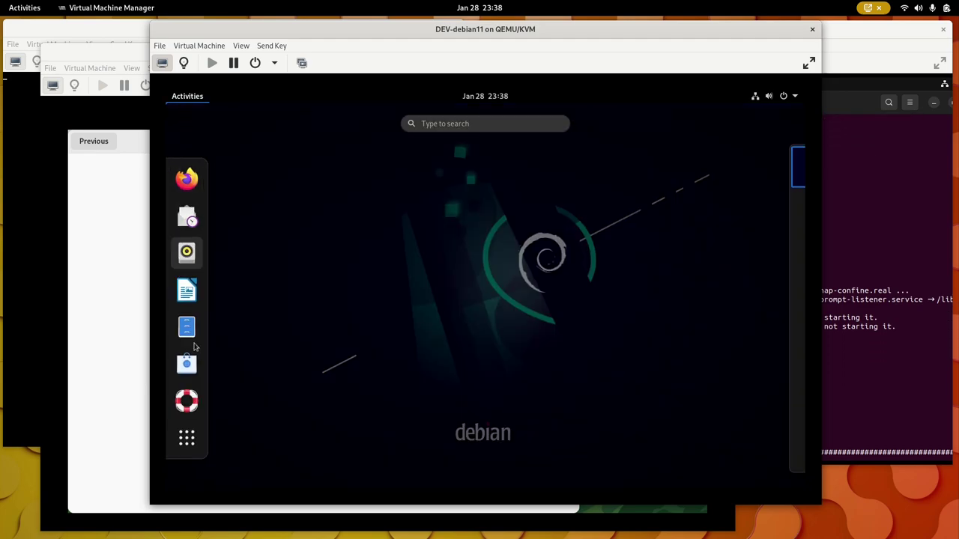
click(187, 437)
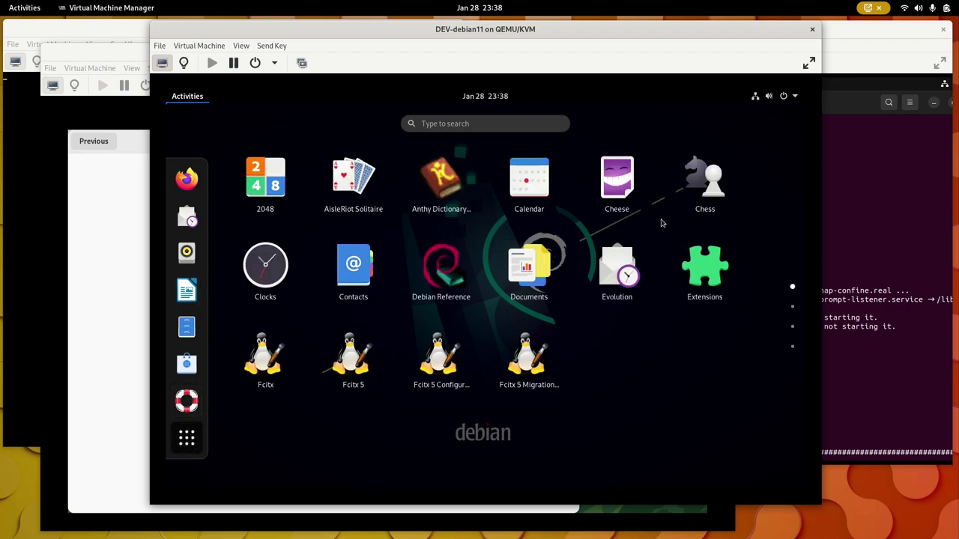
scroll(678, 223, down, 2)
scroll(678, 222, down, 1)
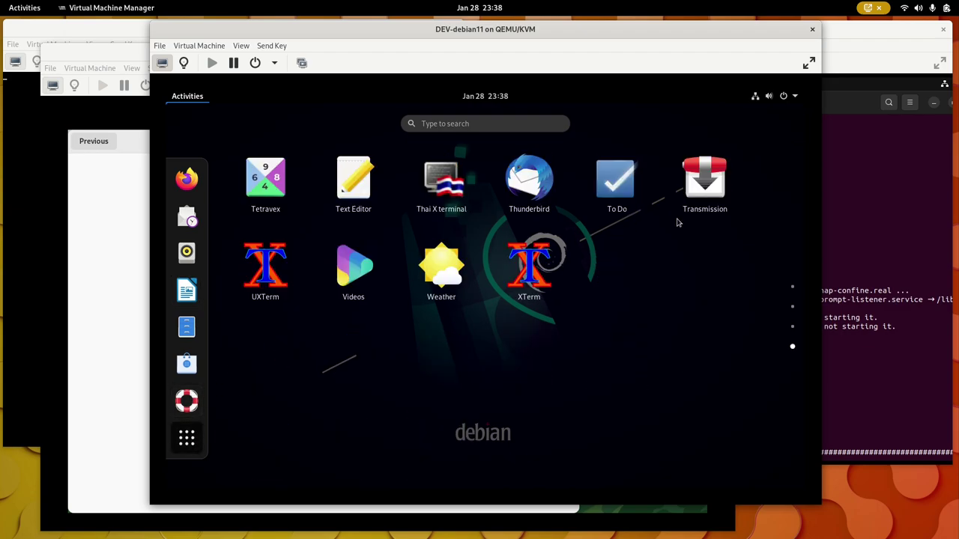
scroll(678, 222, up, 2)
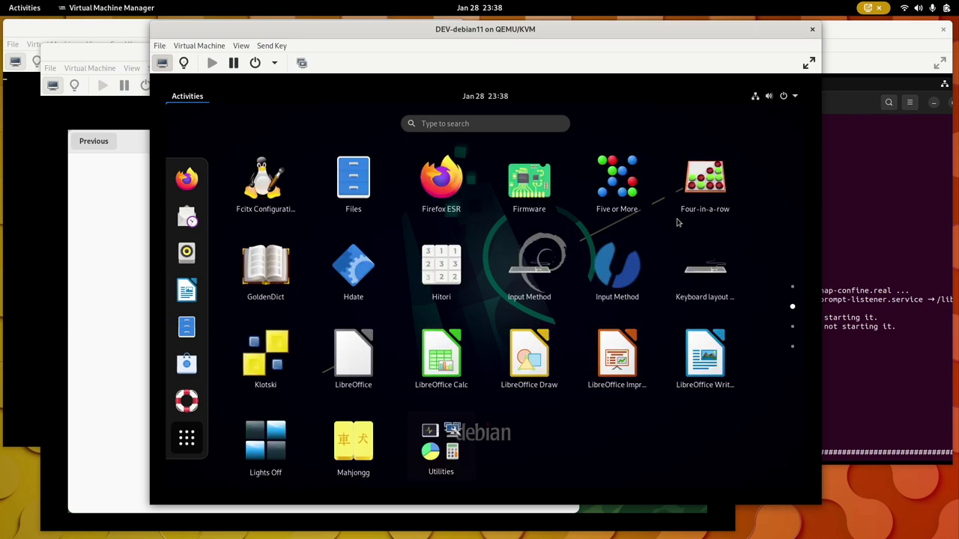
scroll(677, 223, up, 1)
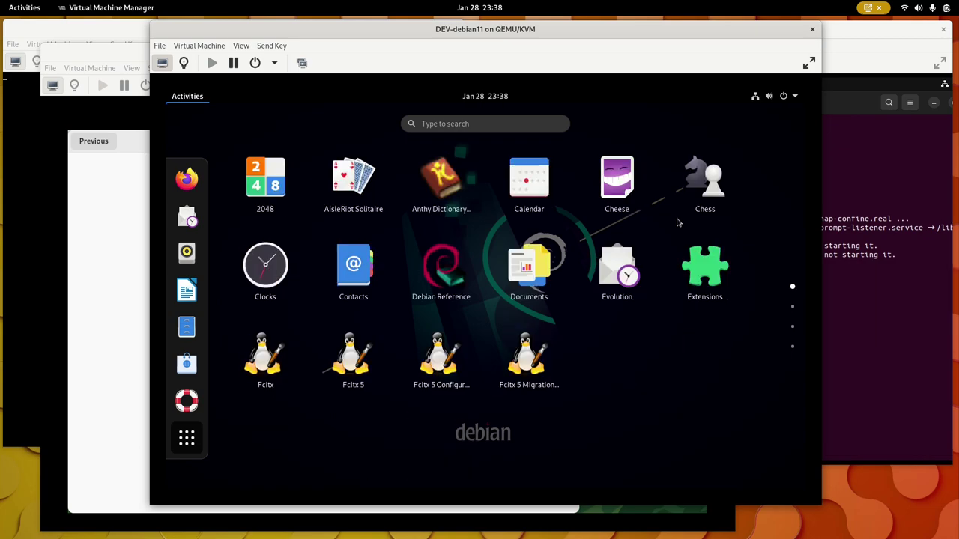
scroll(677, 223, down, 1)
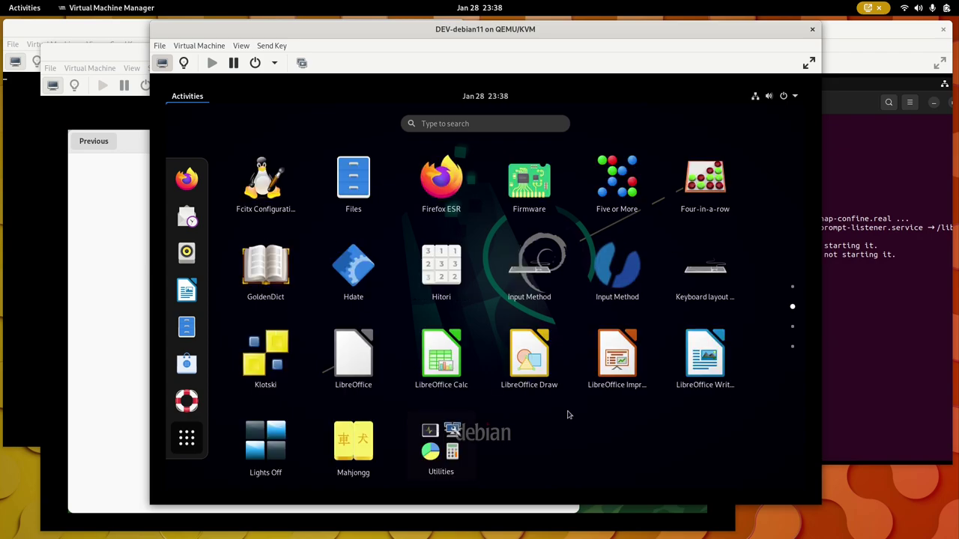
click(453, 446)
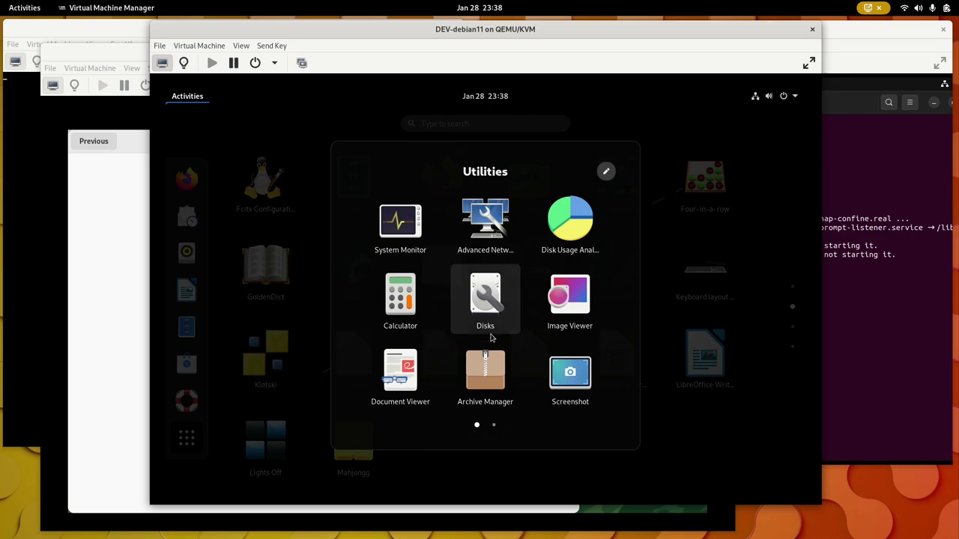
scroll(490, 341, down, 1)
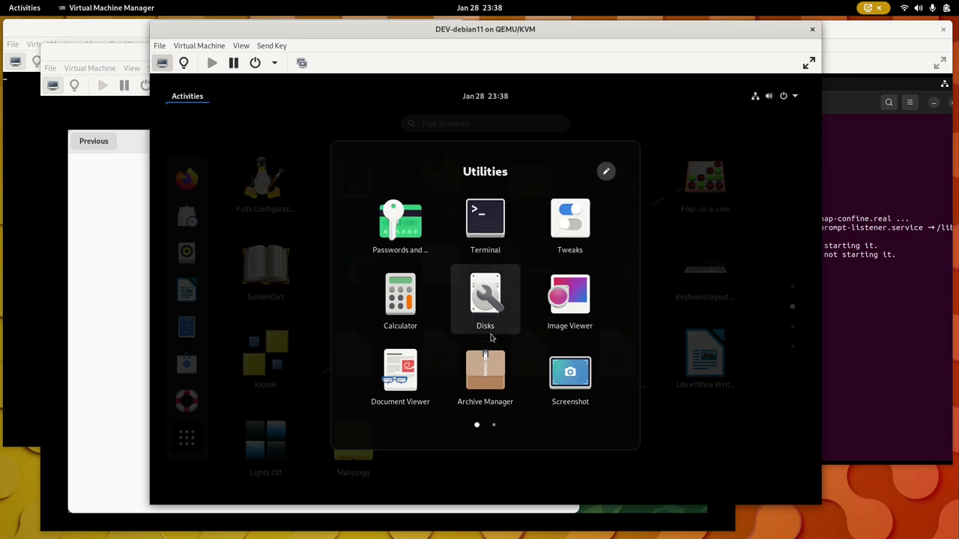
right_click(494, 224)
click(589, 235)
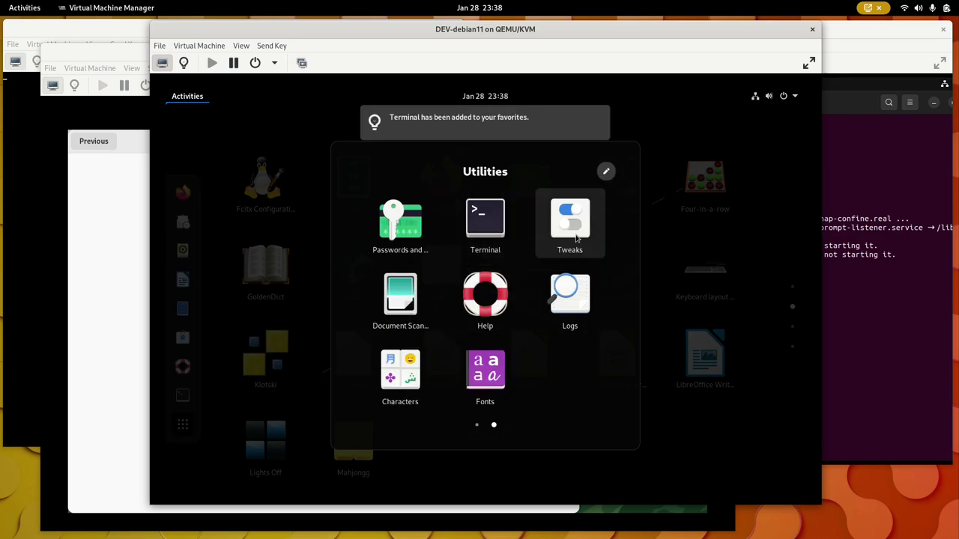
Open a maximized Debian Terminal and run sudo apt update with the sudo password
click(487, 221)
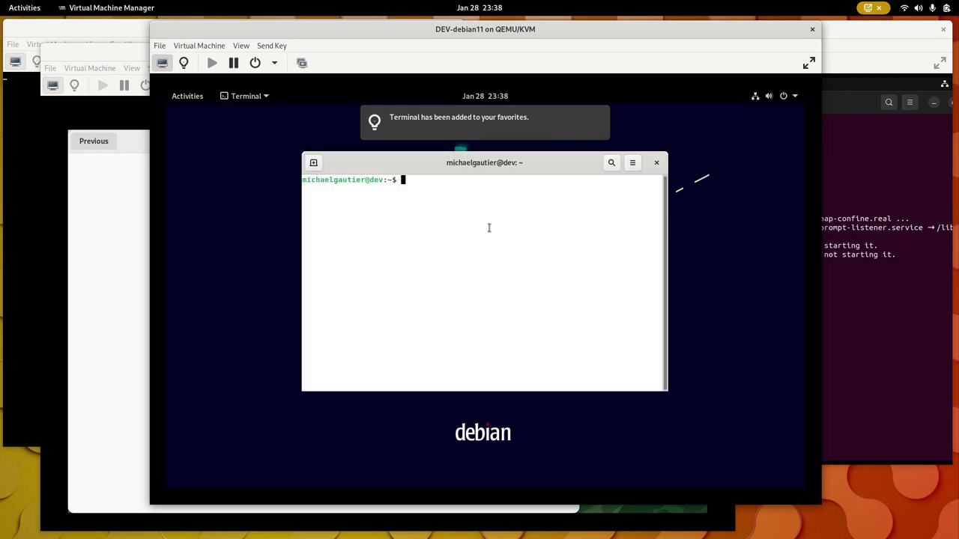
key(super+Up)
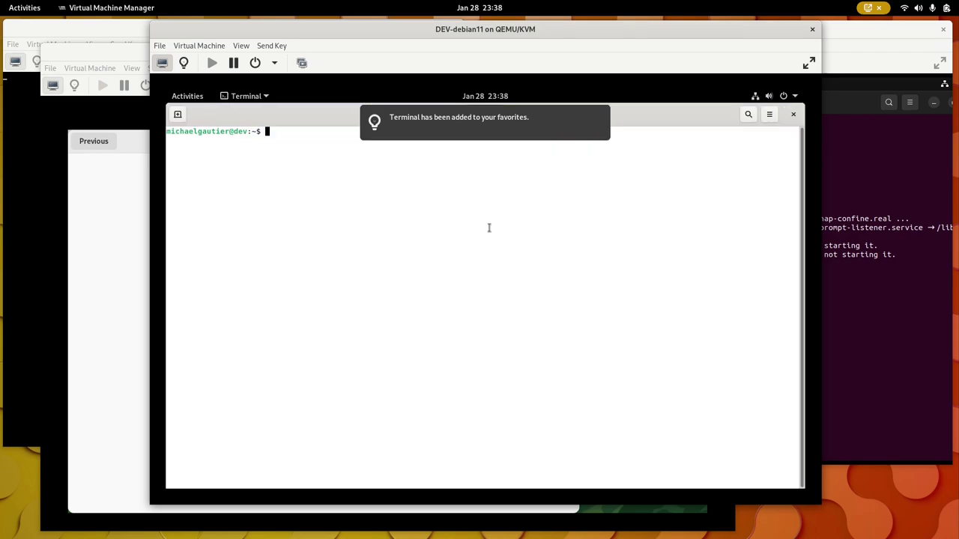
text(sud)
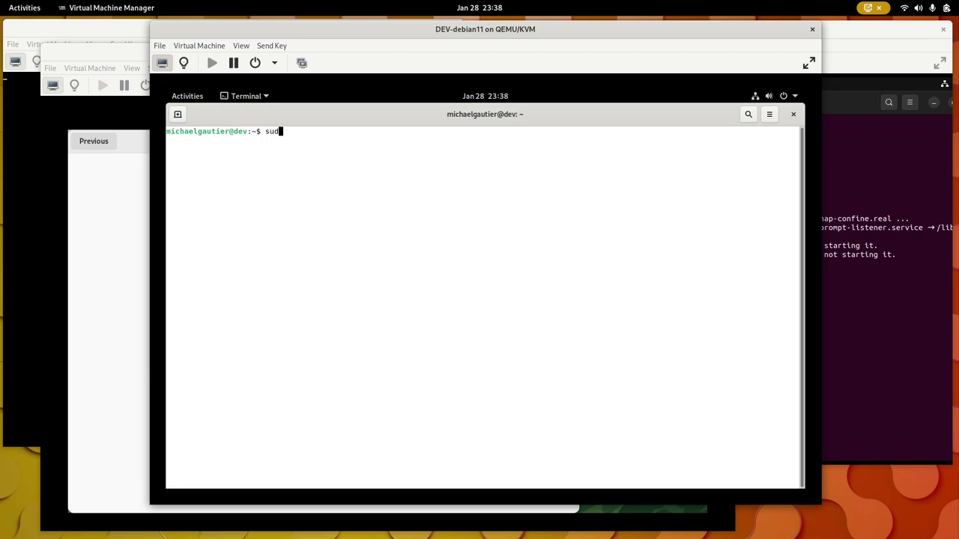
text(o apt update)
key(Return)
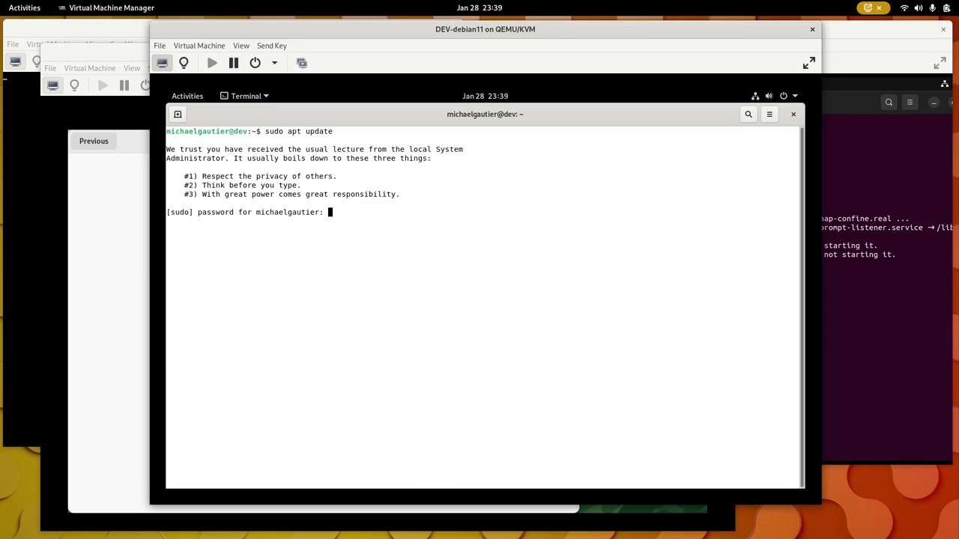
key(Return)
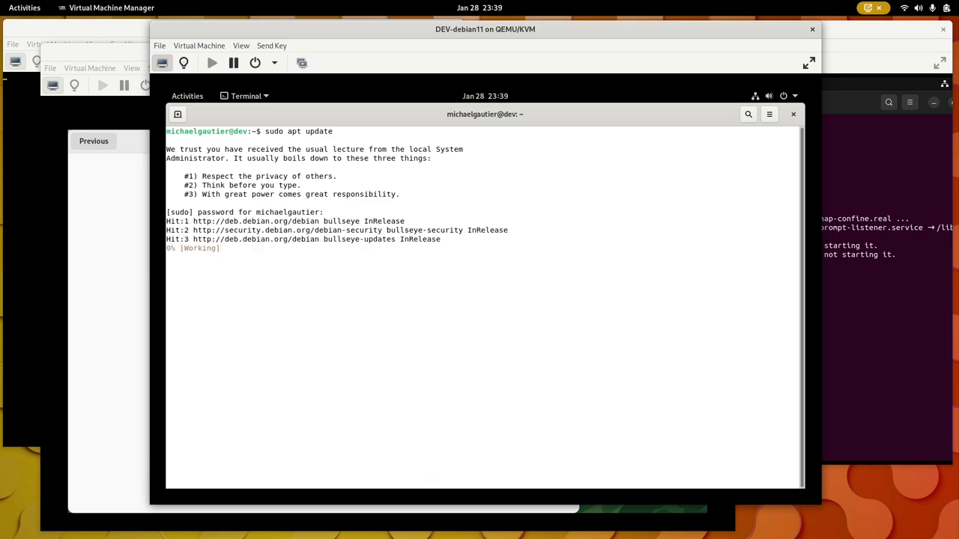
Force Off the TEST-ubuntu22.10 VM via Virtual Machine > Shut Down and confirm Yes
click(98, 31)
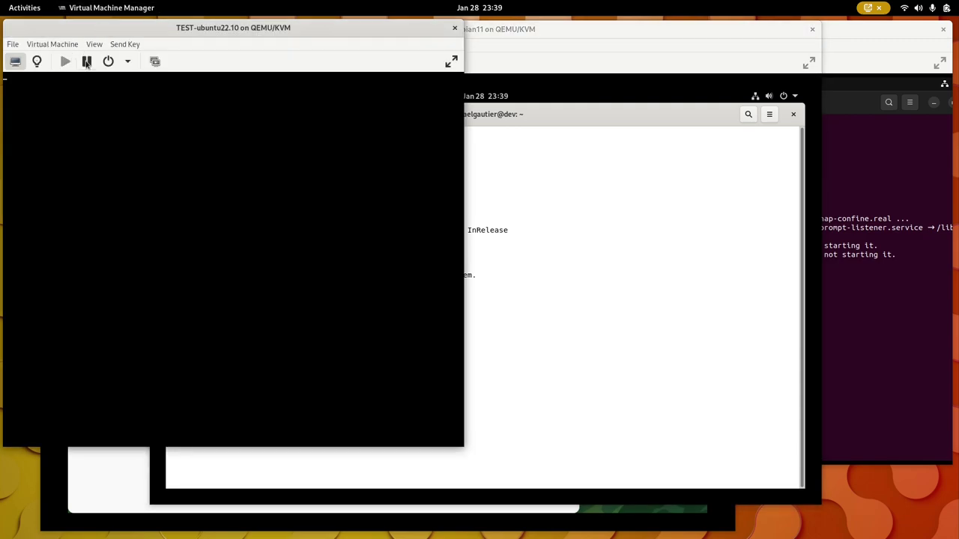
click(71, 45)
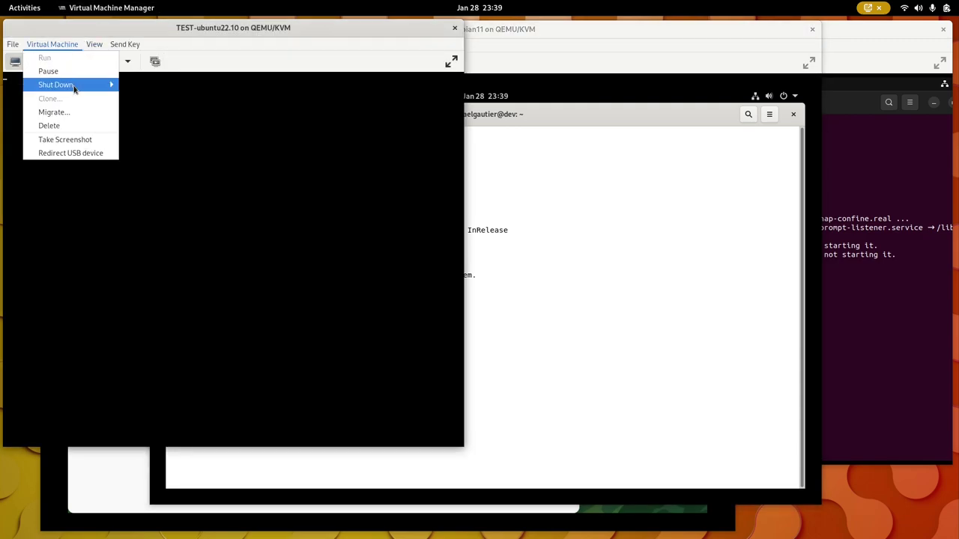
mouse_move(75, 89)
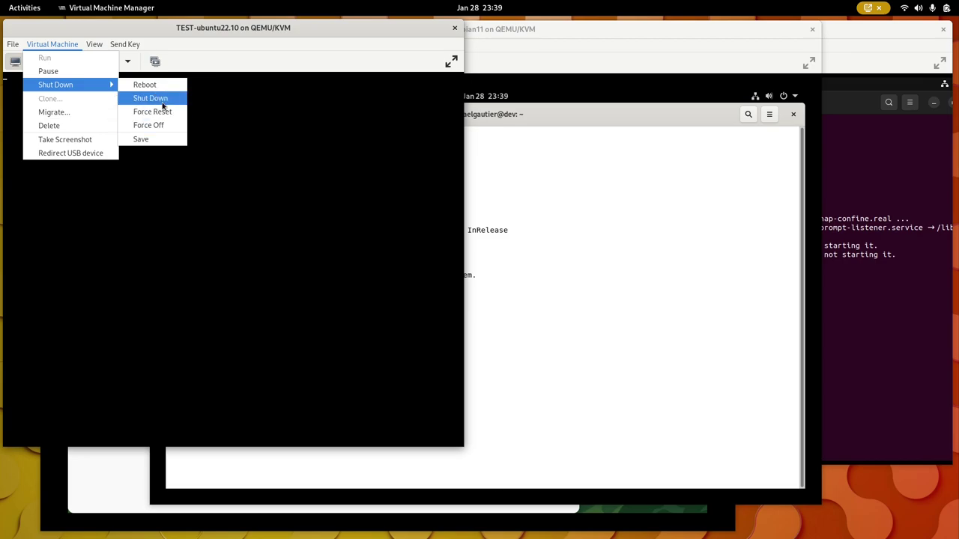
click(175, 126)
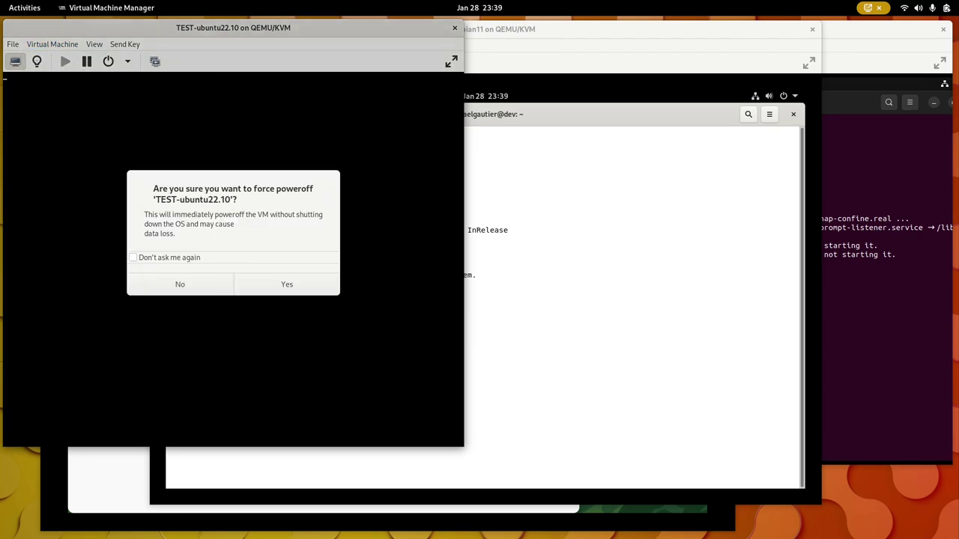
click(287, 285)
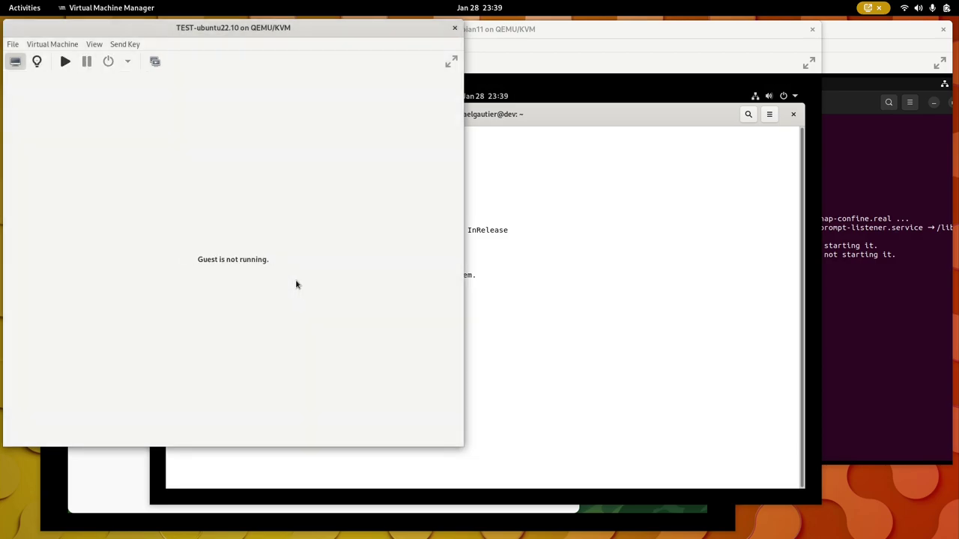
Review the VM's CD-ROM and disk details, then switch back to the console view
click(37, 45)
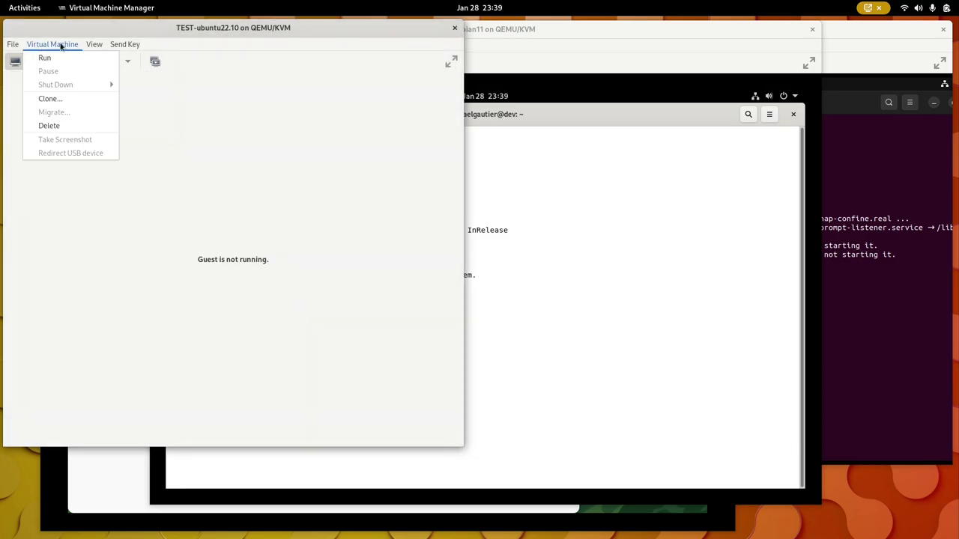
mouse_move(93, 44)
click(113, 73)
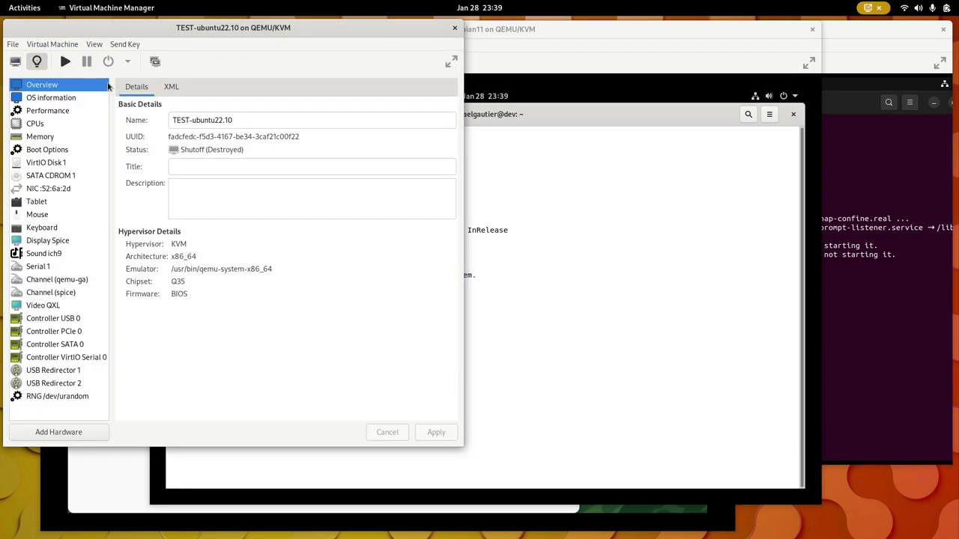
click(42, 176)
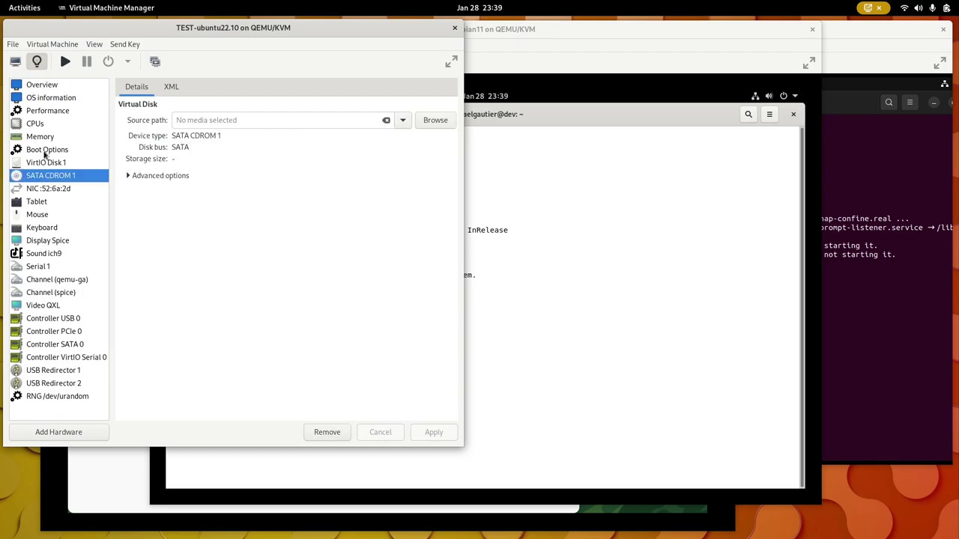
click(51, 163)
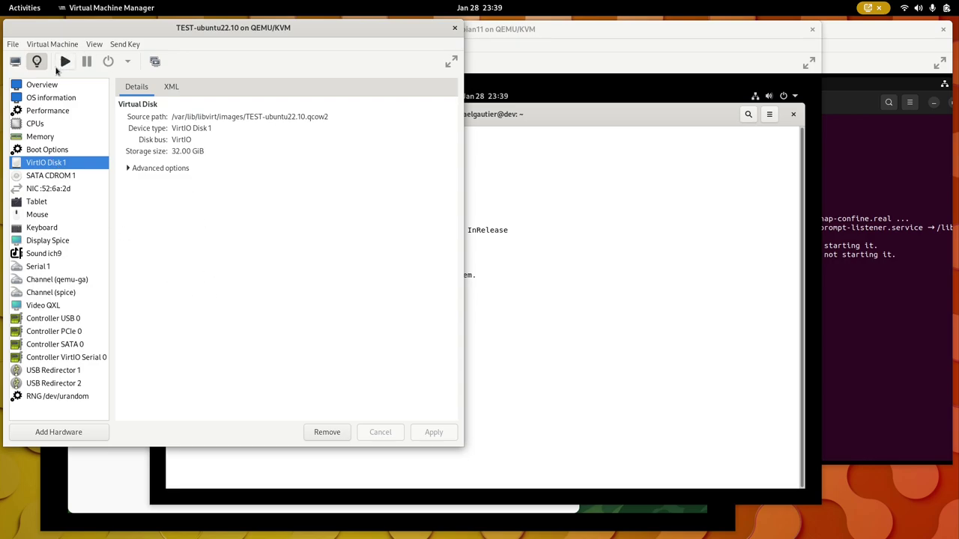
click(94, 44)
click(96, 57)
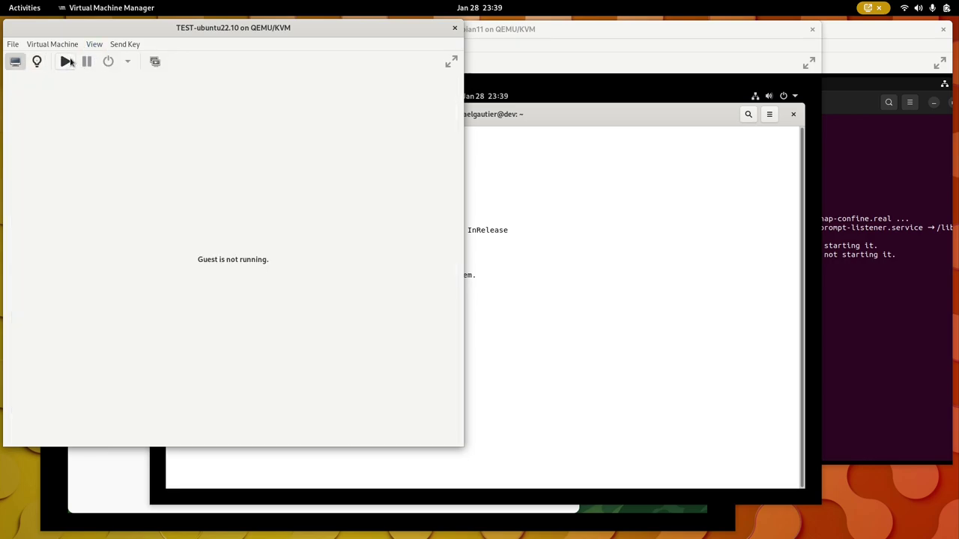
Install openssh-server in the DEV-ubuntu22.10 terminal with sudo apt, confirming with y
click(878, 201)
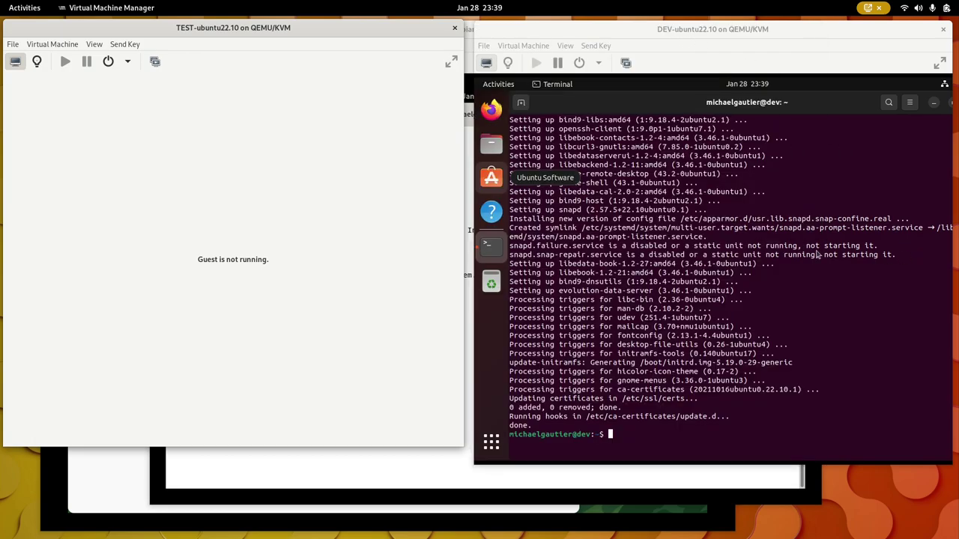
drag(819, 255, 721, 246)
click(759, 430)
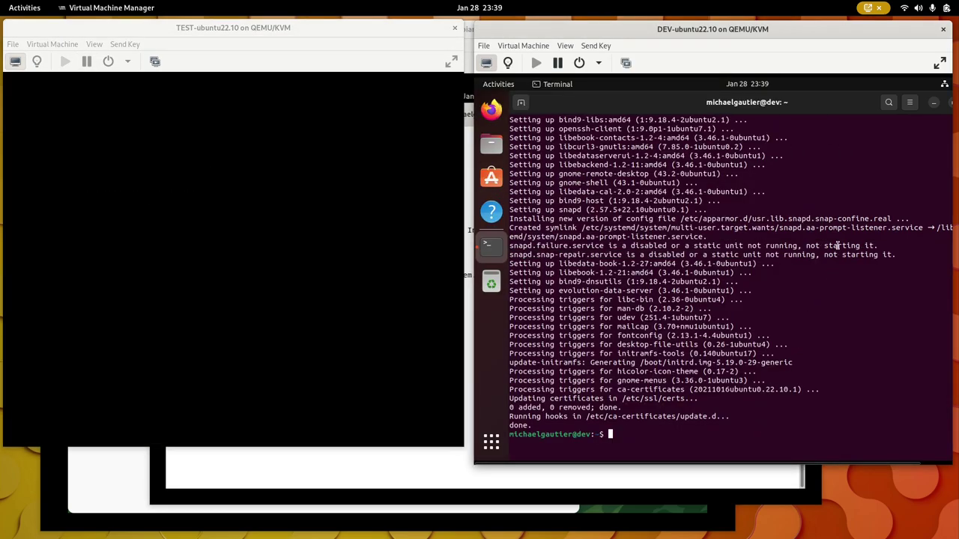
text(sudo apt install)
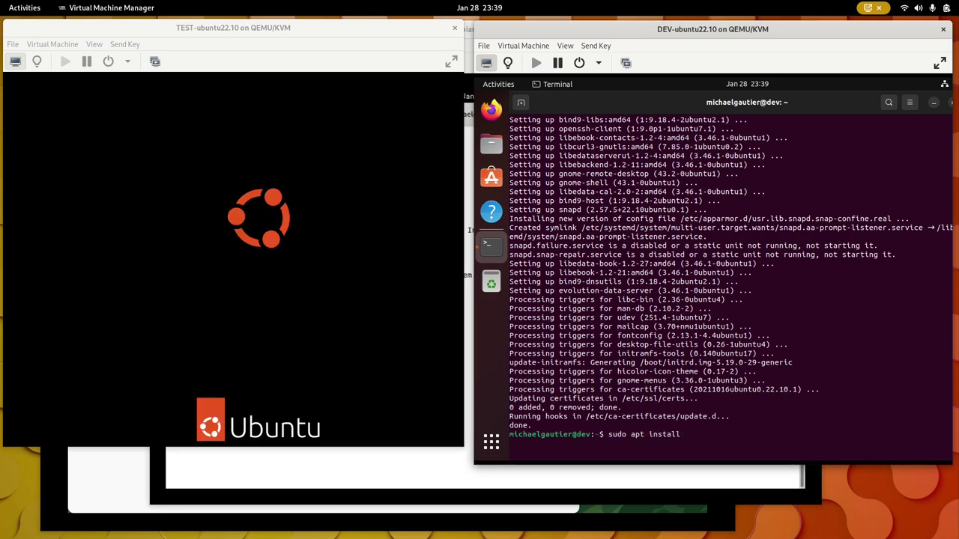
text( opens)
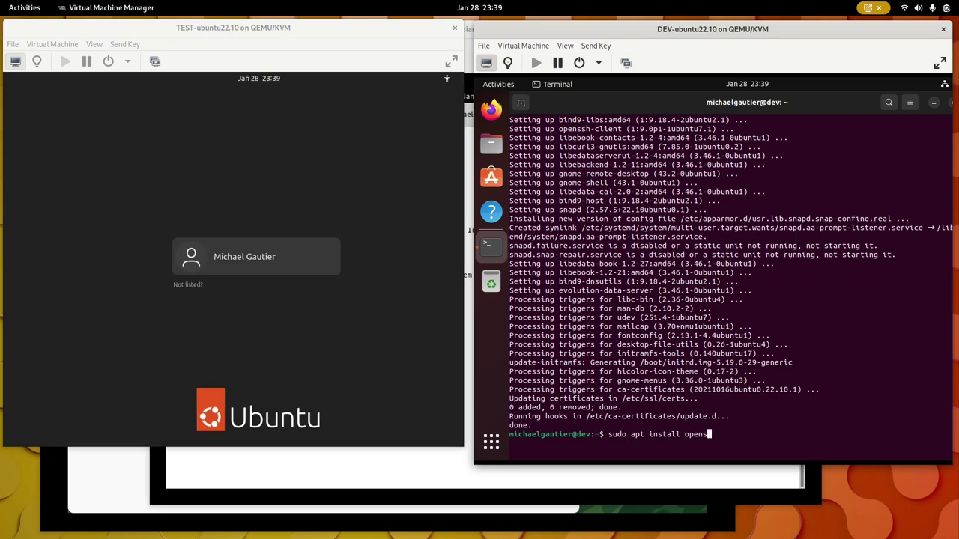
text(sh-server)
key(Return)
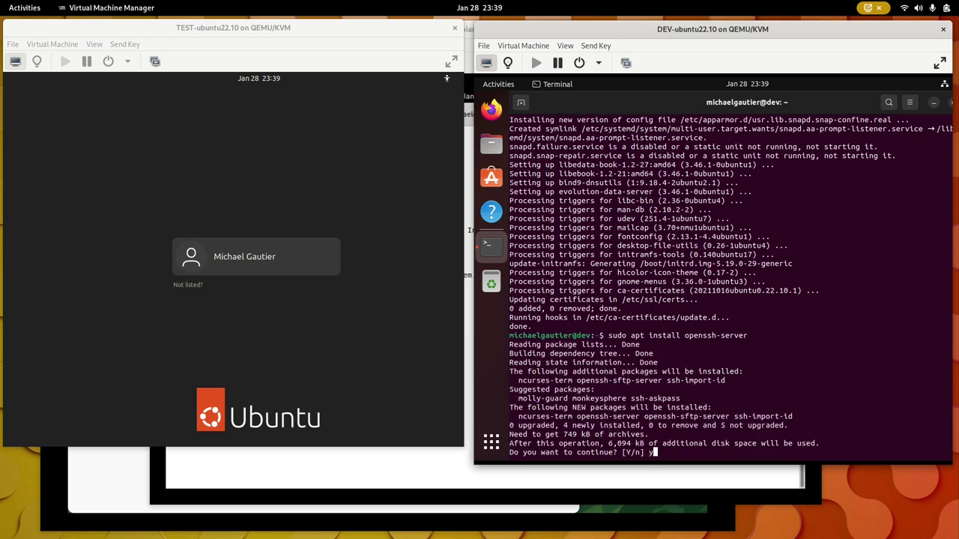
text(y)
key(Return)
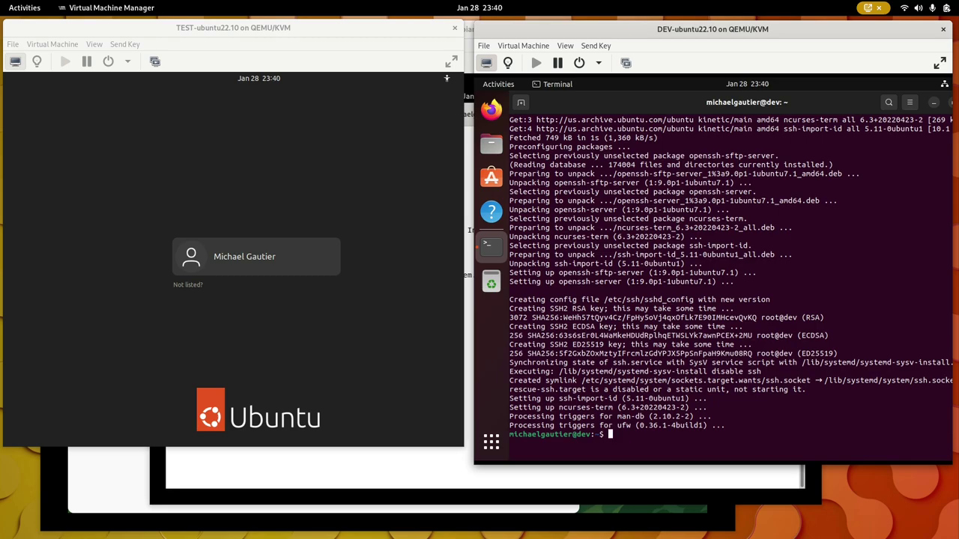
Log into the TEST-ubuntu22.10 guest as the listed user with the account password
click(273, 251)
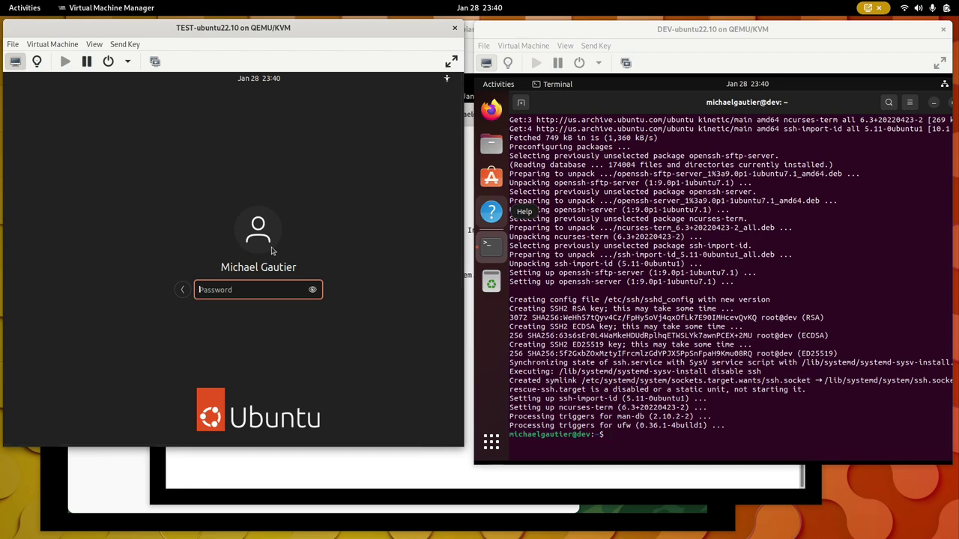
text(••••••••••)
key(Return)
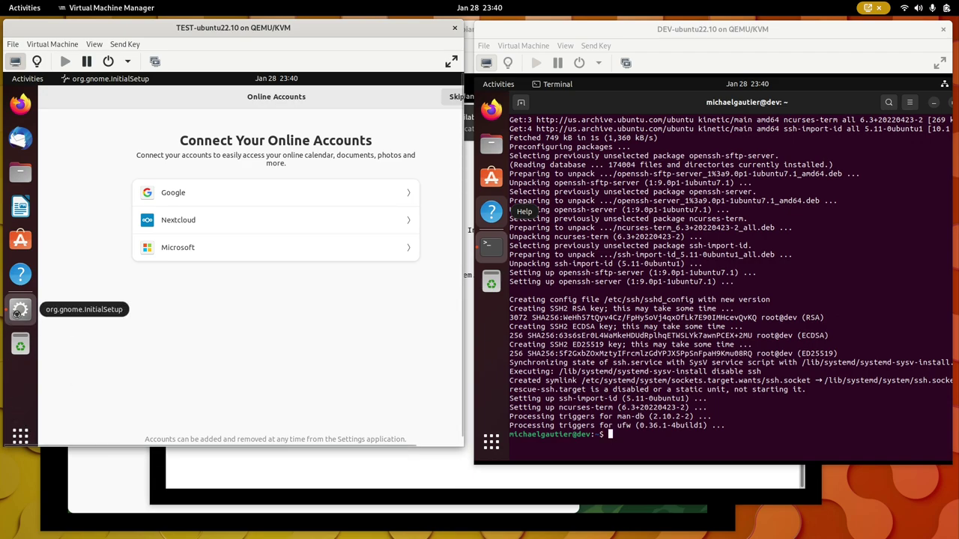
Finish Ubuntu's first-run setup, skipping online accounts and turning Location Services on
click(456, 96)
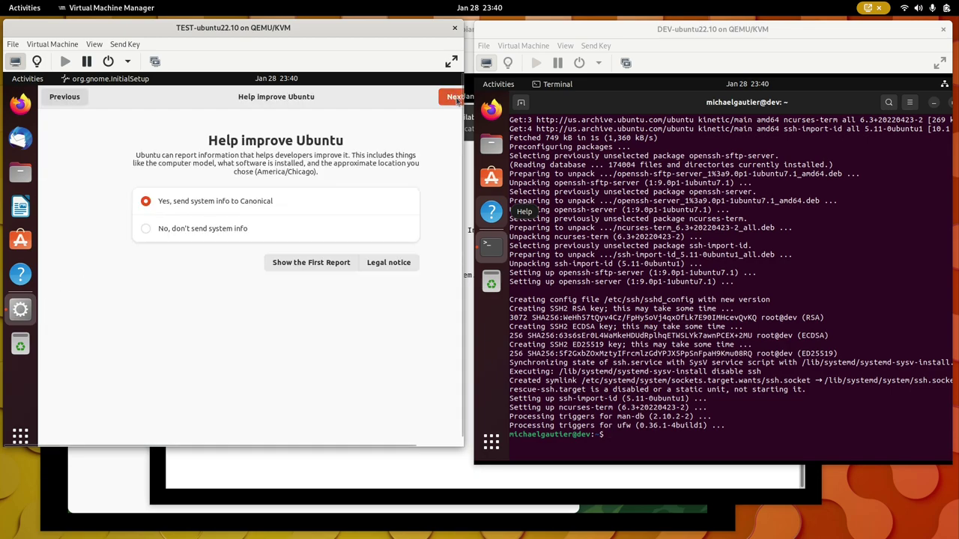
click(455, 96)
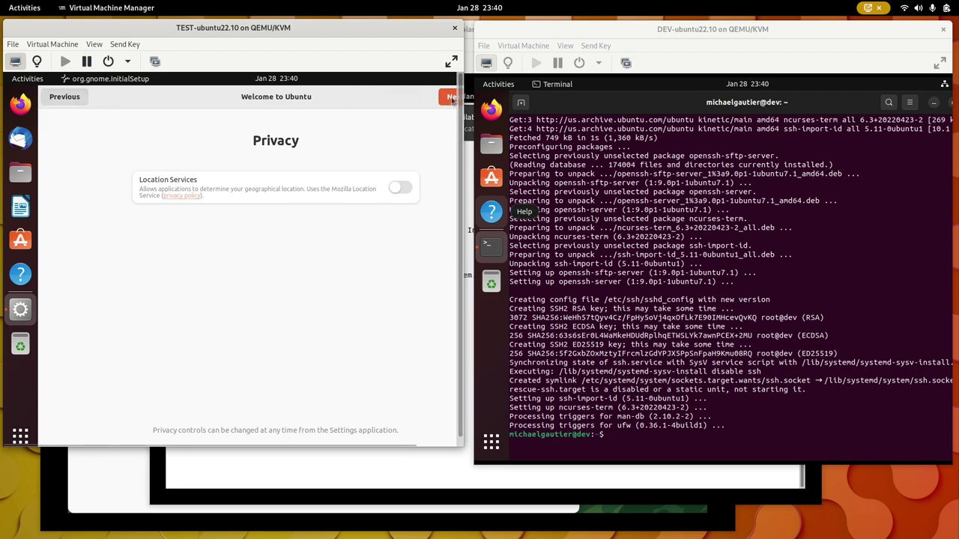
click(400, 187)
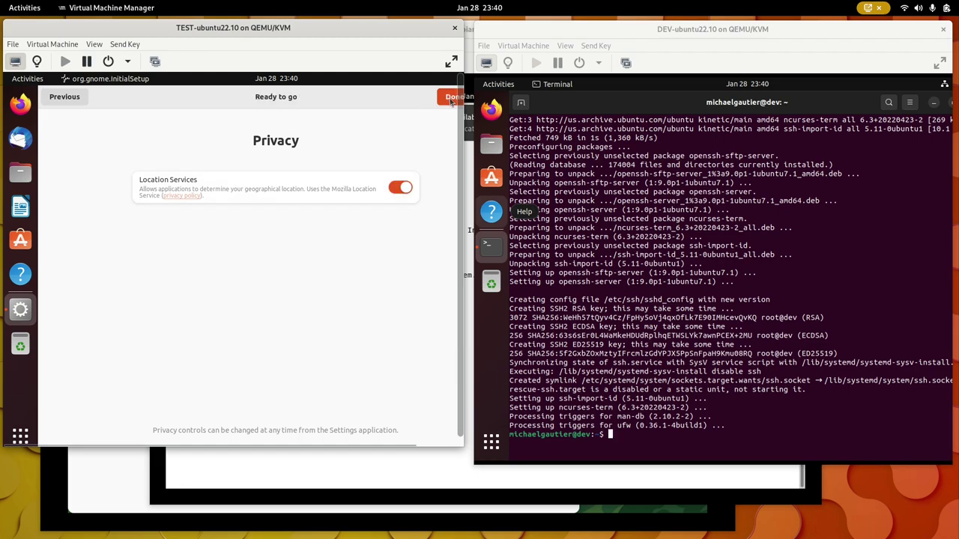
click(452, 98)
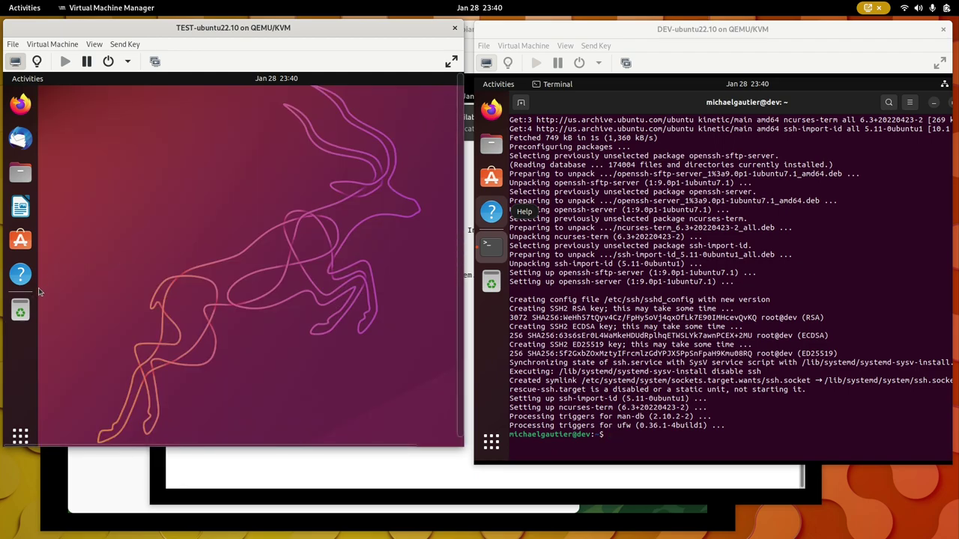
Open a maximized terminal in TEST-ubuntu22.10 and run sudo apt update
click(20, 435)
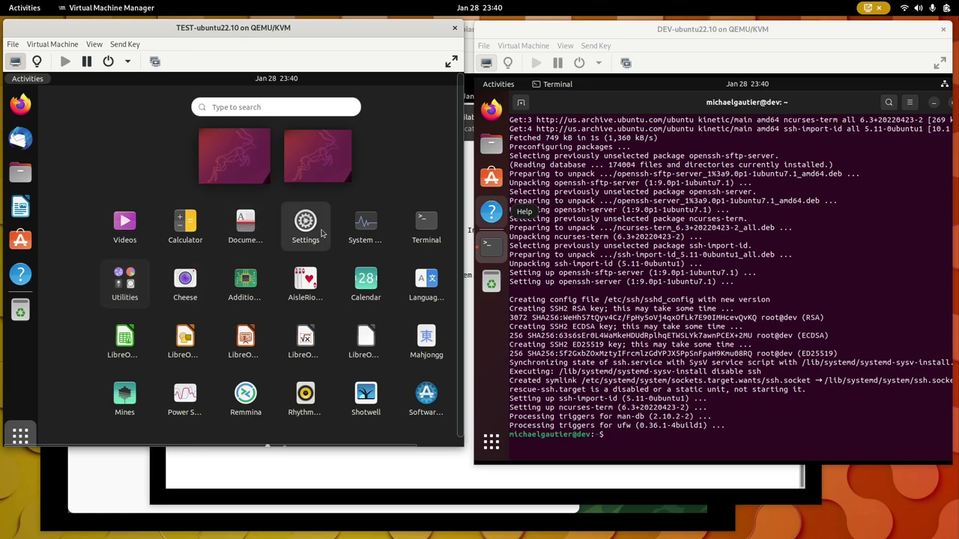
click(424, 223)
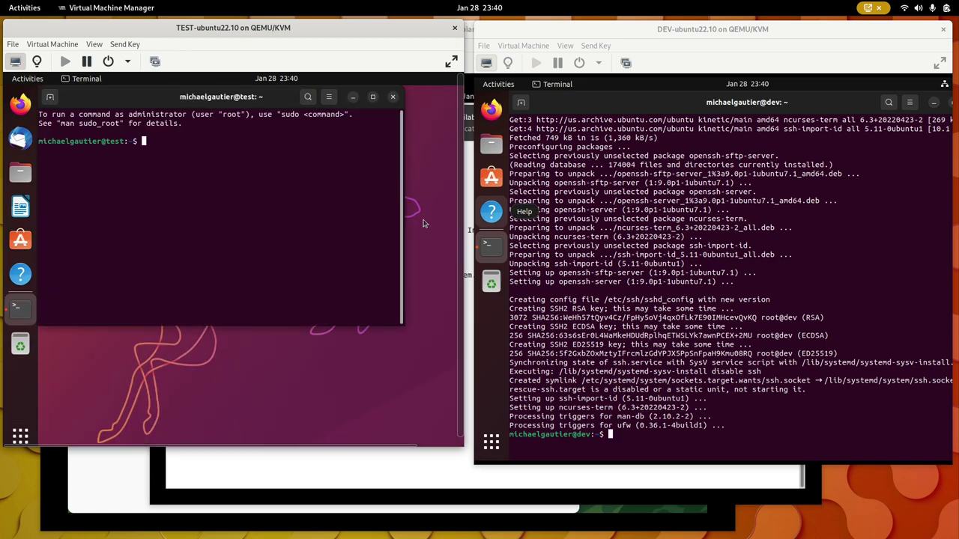
key(super+Up)
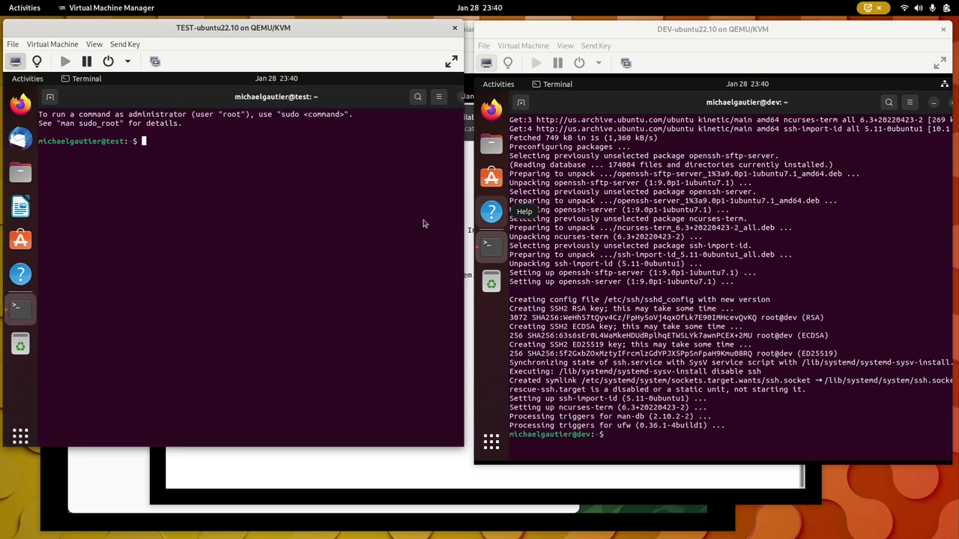
text(ap)
key(BackSpace)
key(BackSpace)
text(sudo apt update)
key(Return)
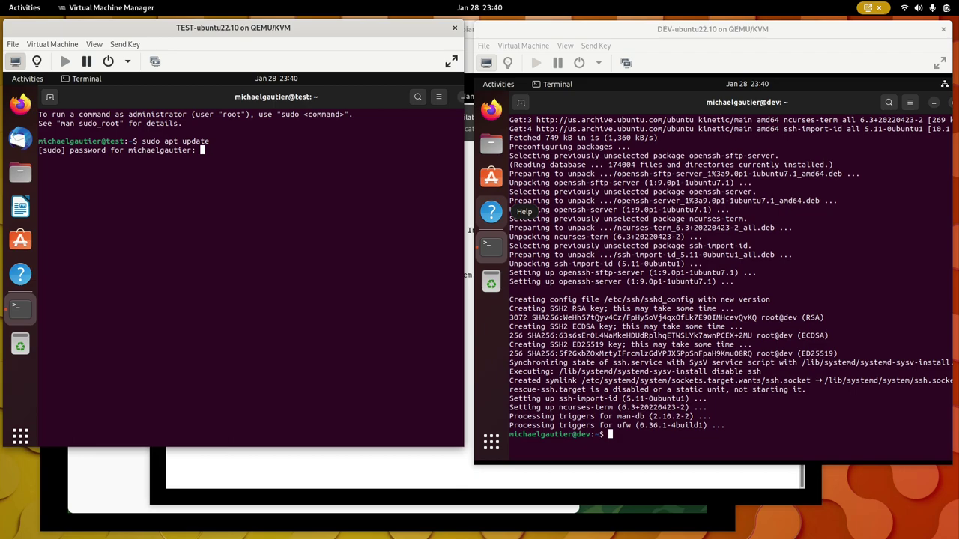
key(Return)
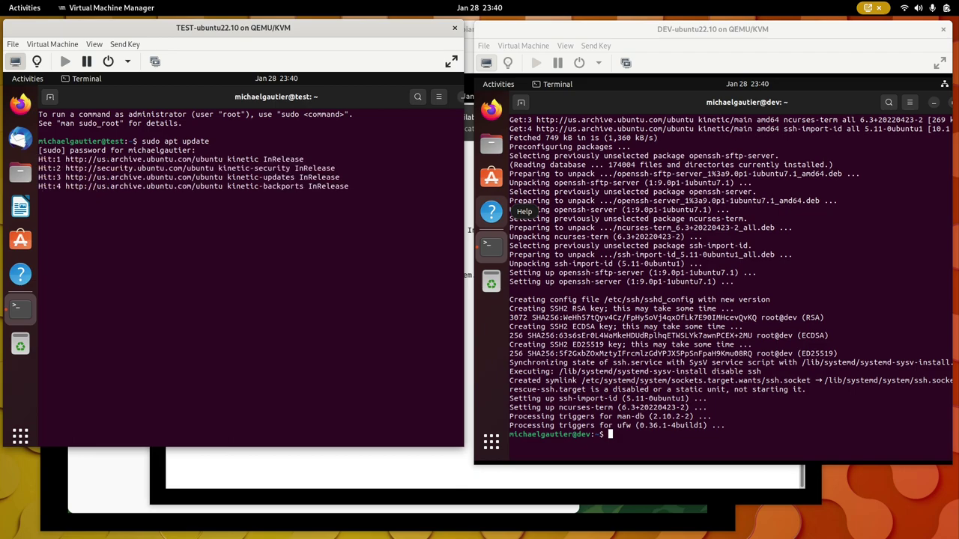
Run sudo apt upgrade in DEV-debian11 and confirm it with y
click(551, 486)
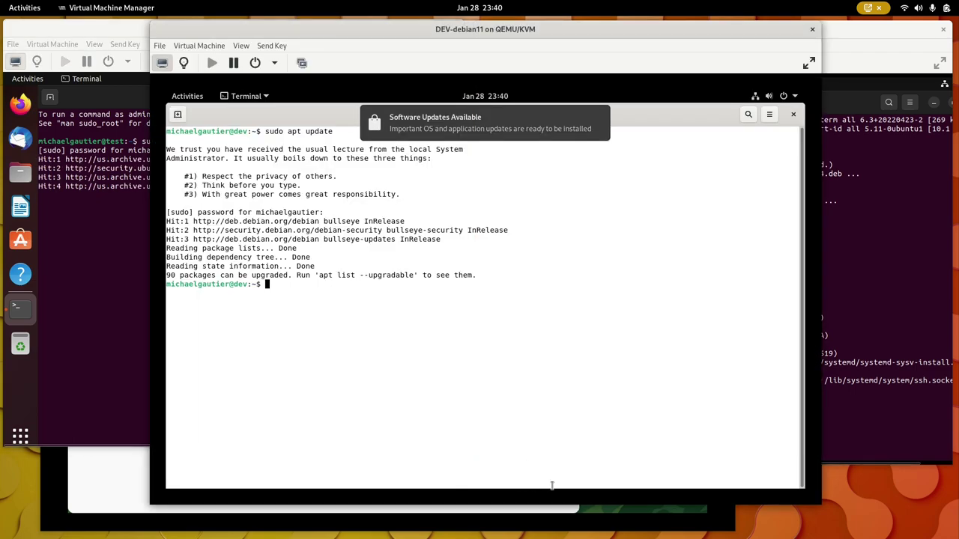
text(sudo )
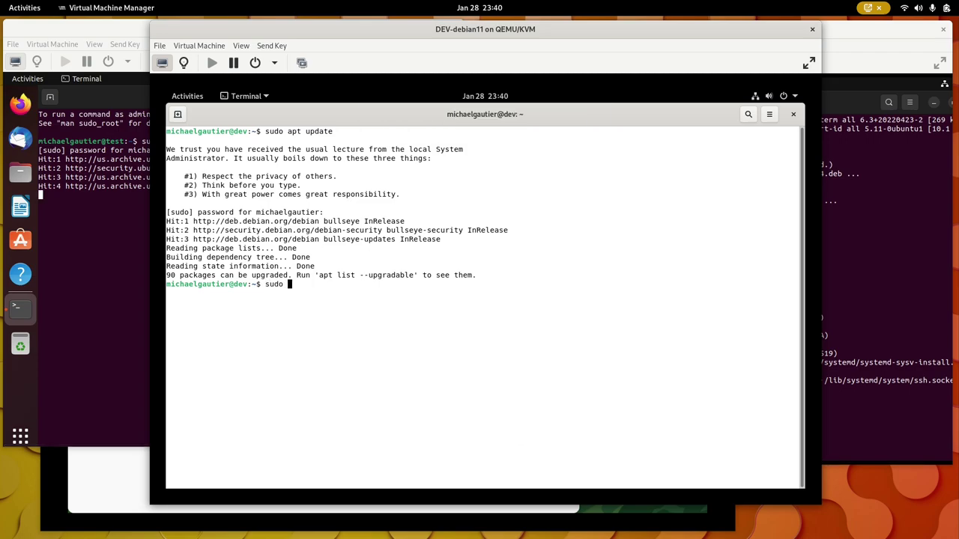
text(apt upgrade)
key(Return)
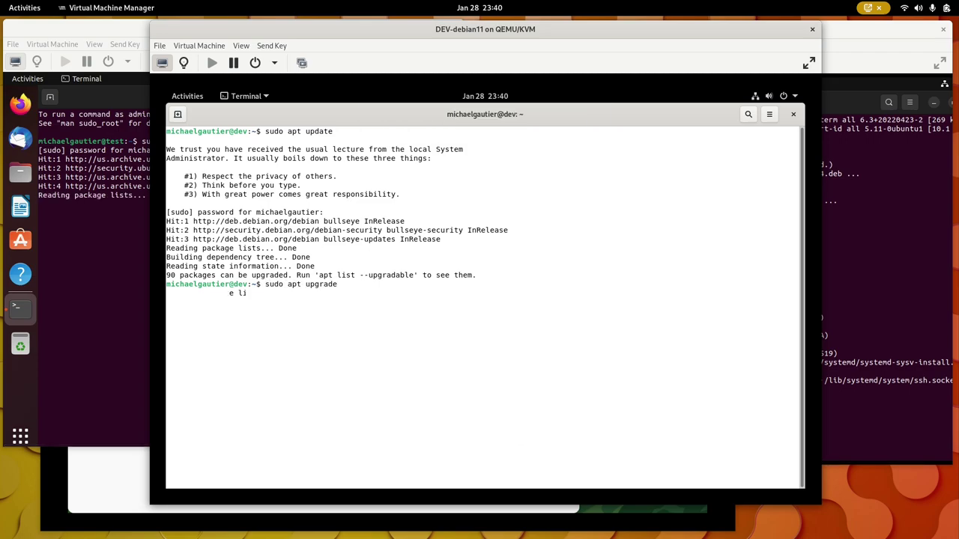
text(y)
key(Return)
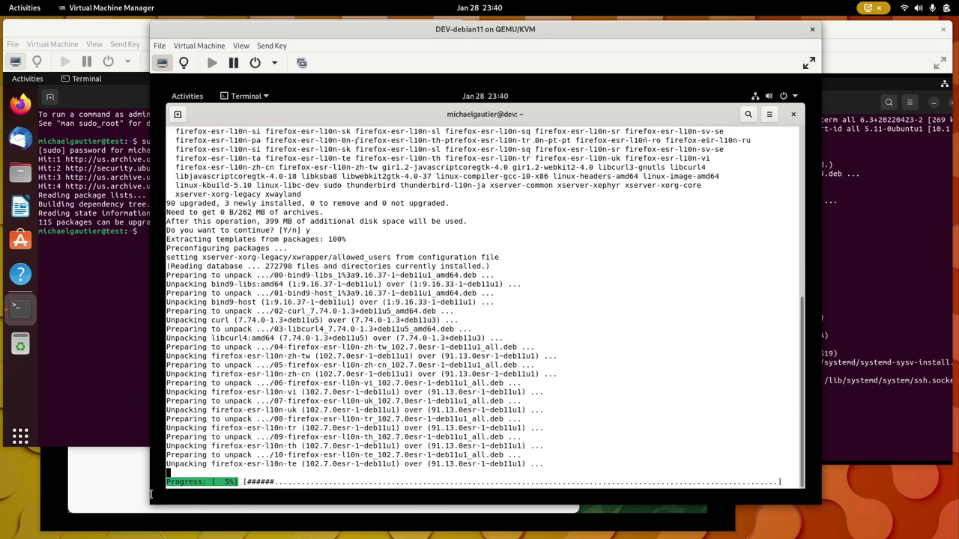
Enter the user's full name on the TEST-fedora37 About You page
click(109, 499)
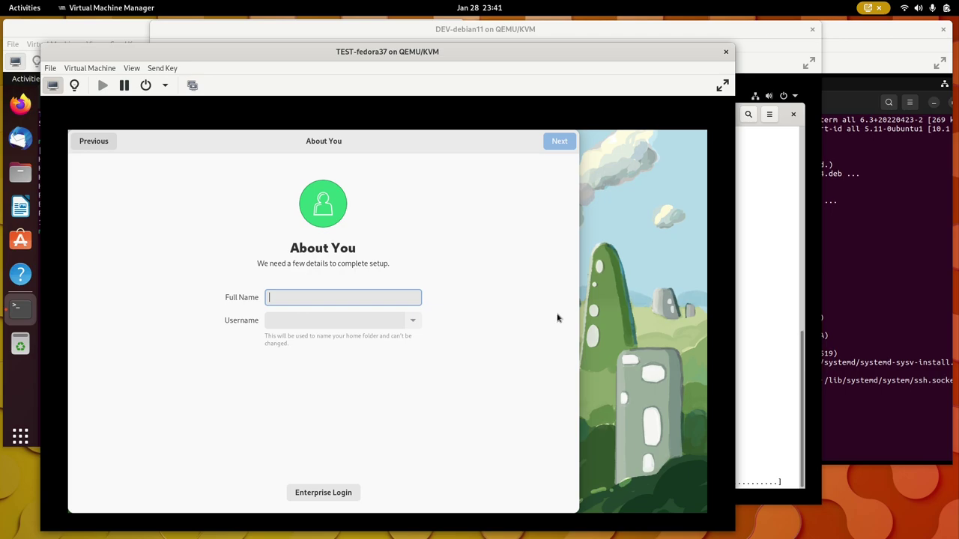
text(Michael Gautier)
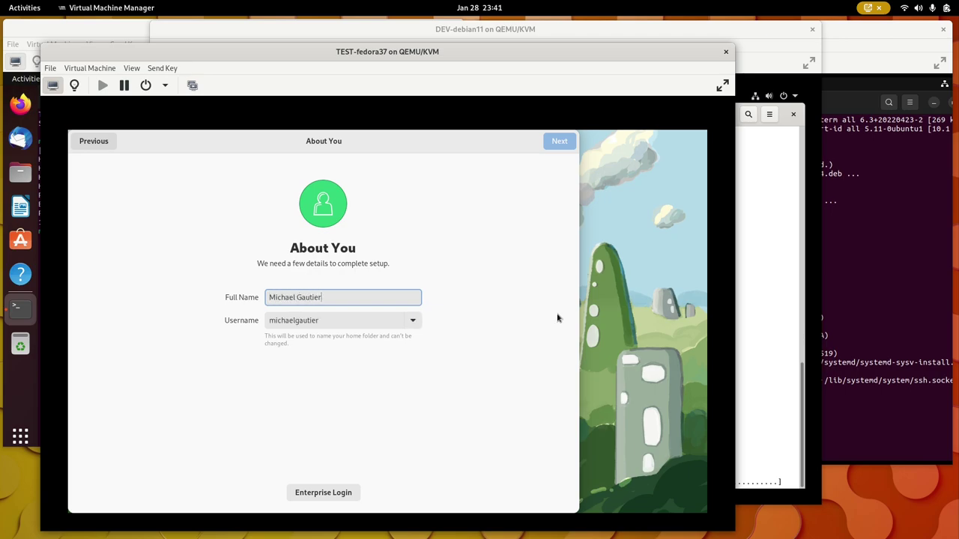
key(Return)
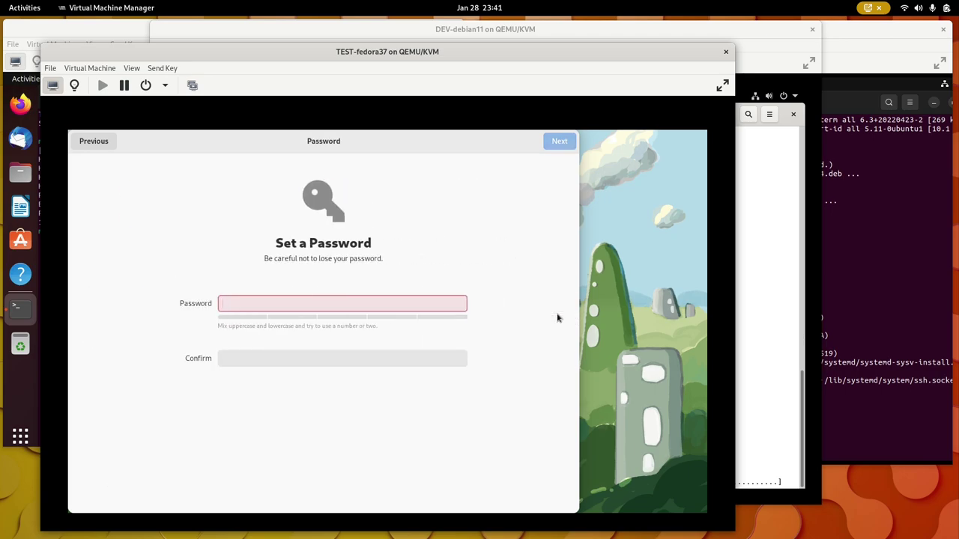
Type the account password and its confirmation on the Set a Password page
text(••••••••)
key(Tab)
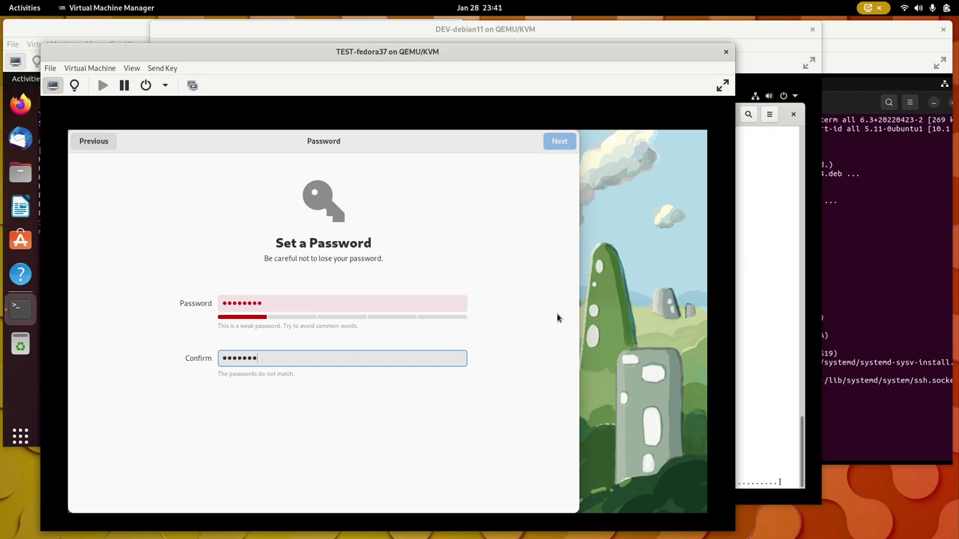
key(shift+Tab)
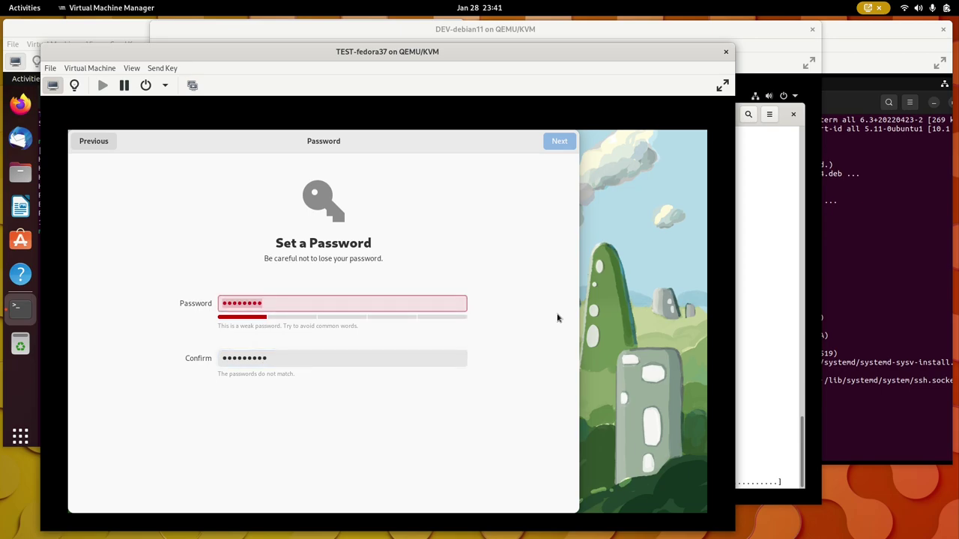
text(•••)
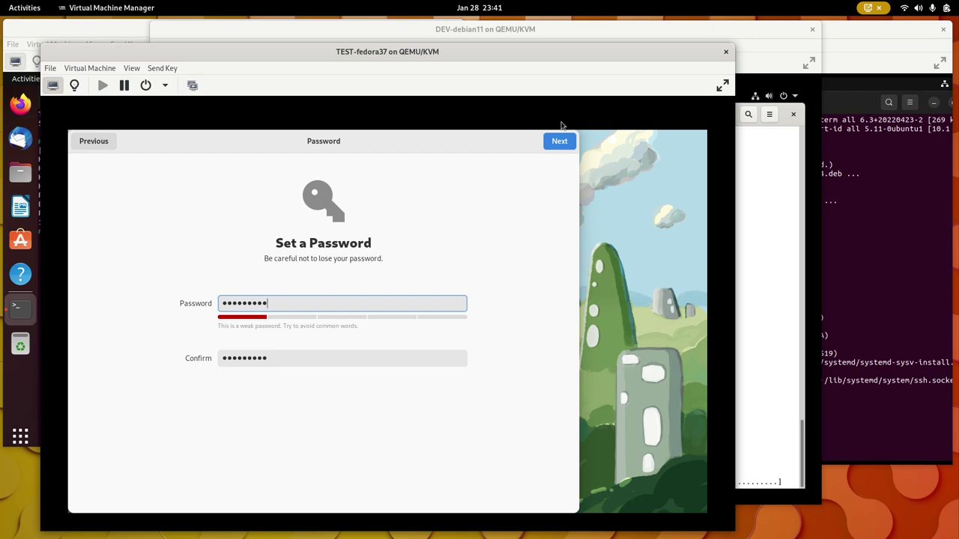
Finish Fedora's setup and decline the GNOME welcome tour
click(564, 141)
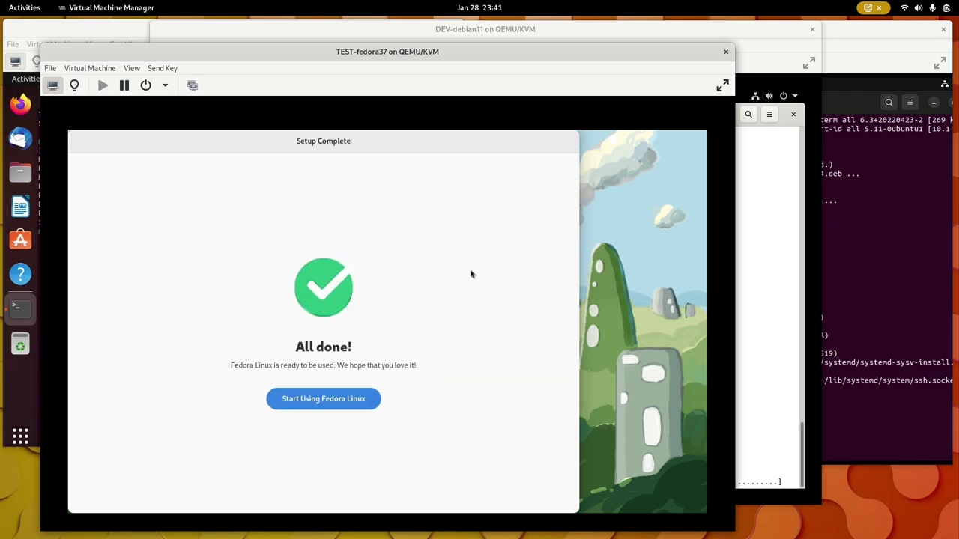
click(372, 397)
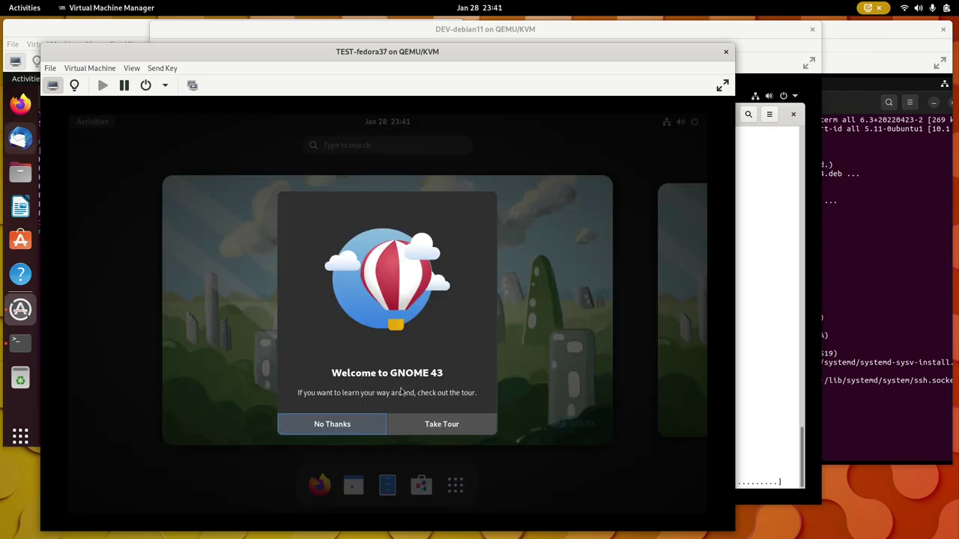
click(333, 424)
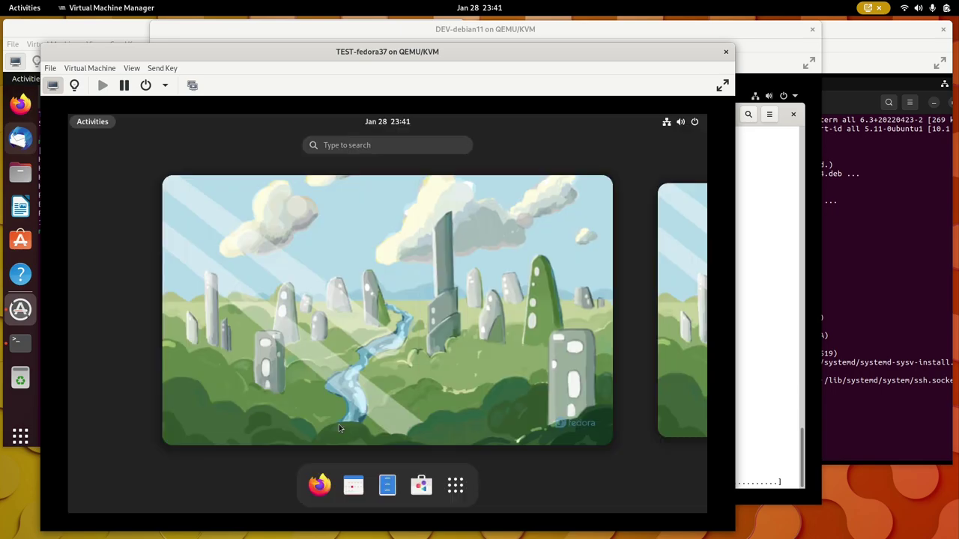
Pin Terminal to the Fedora dash, open it maximized, and launch Software
click(455, 488)
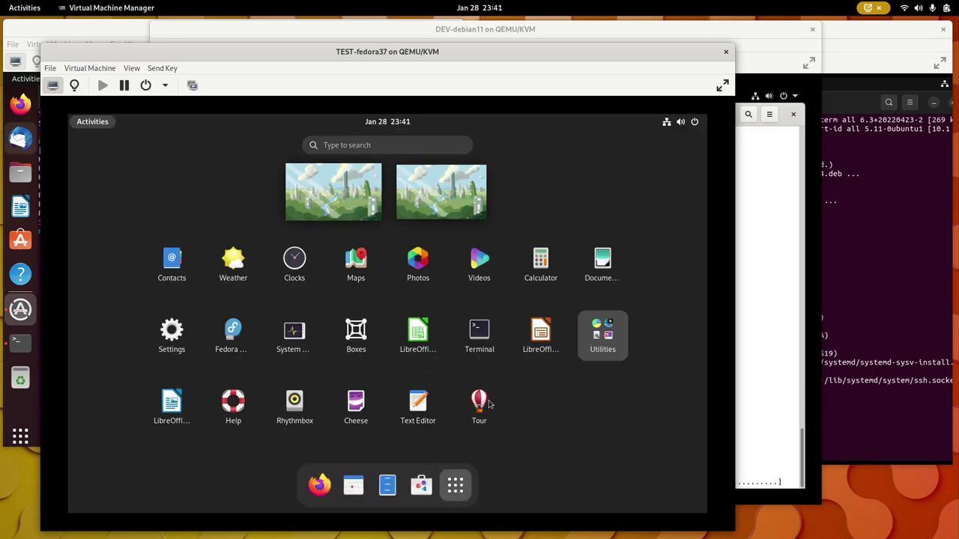
right_click(535, 336)
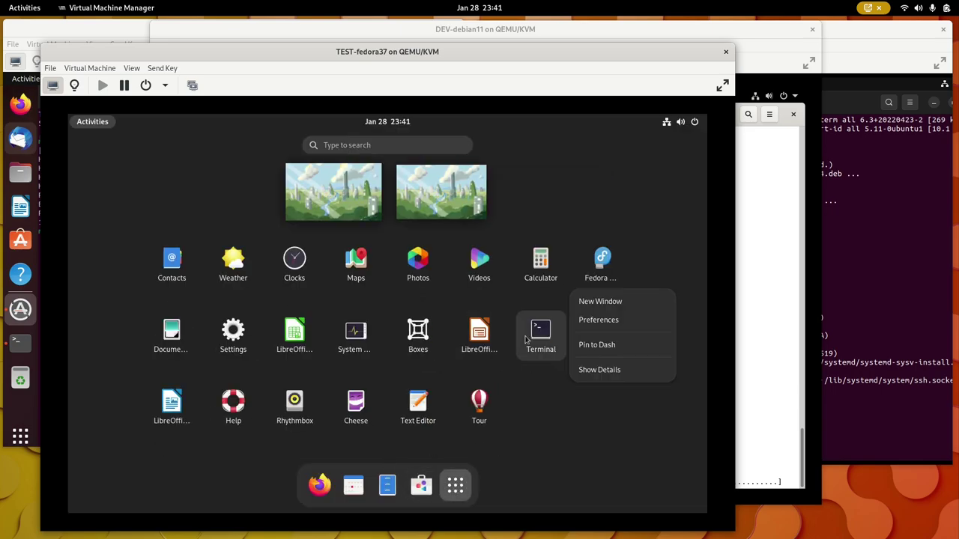
click(597, 345)
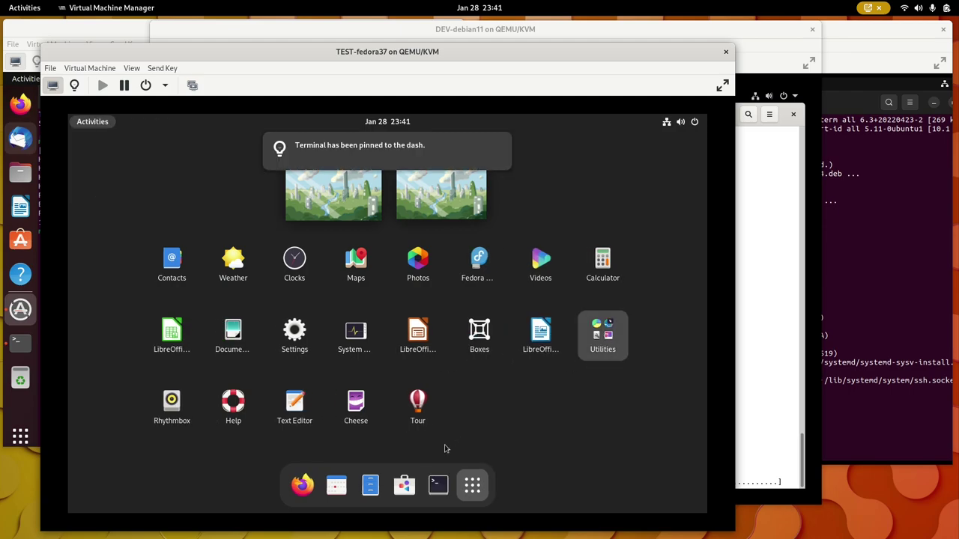
click(440, 482)
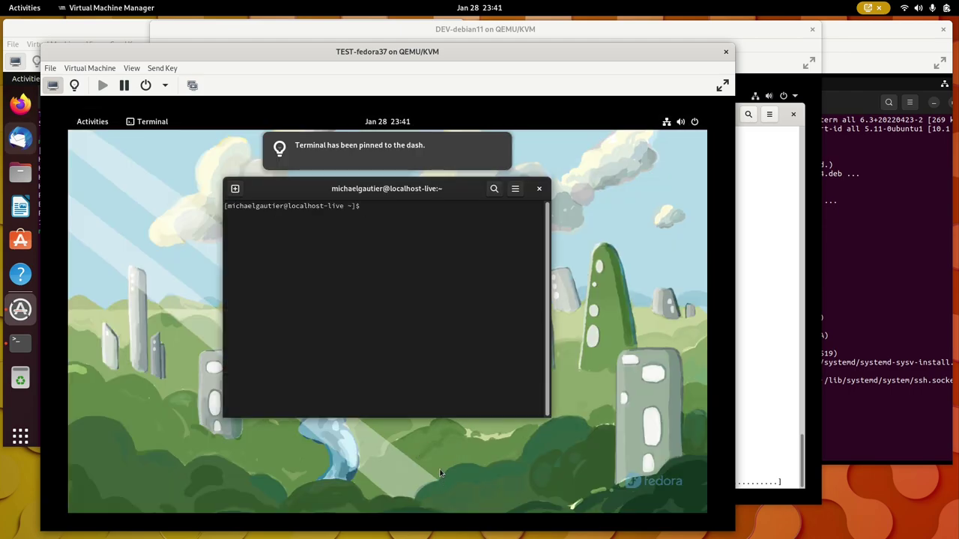
key(super+Up)
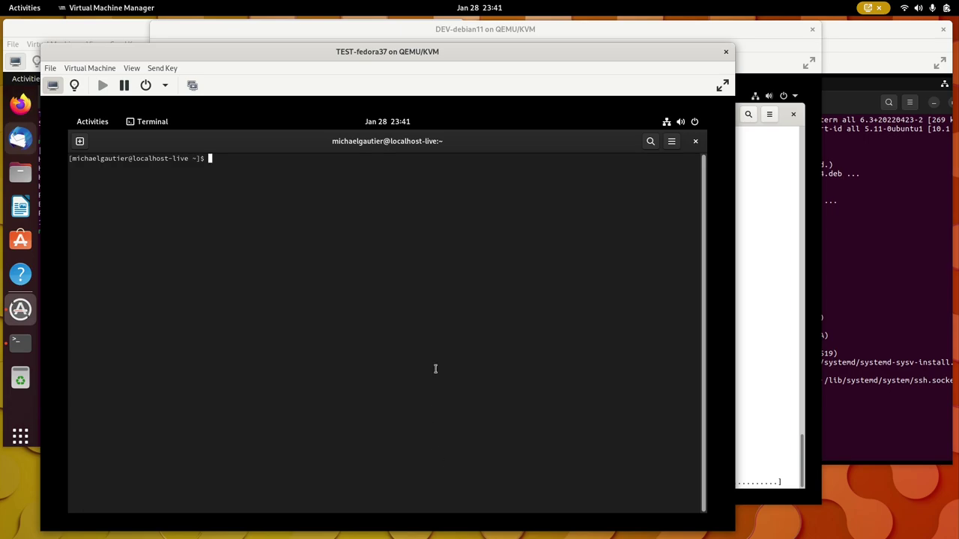
click(91, 122)
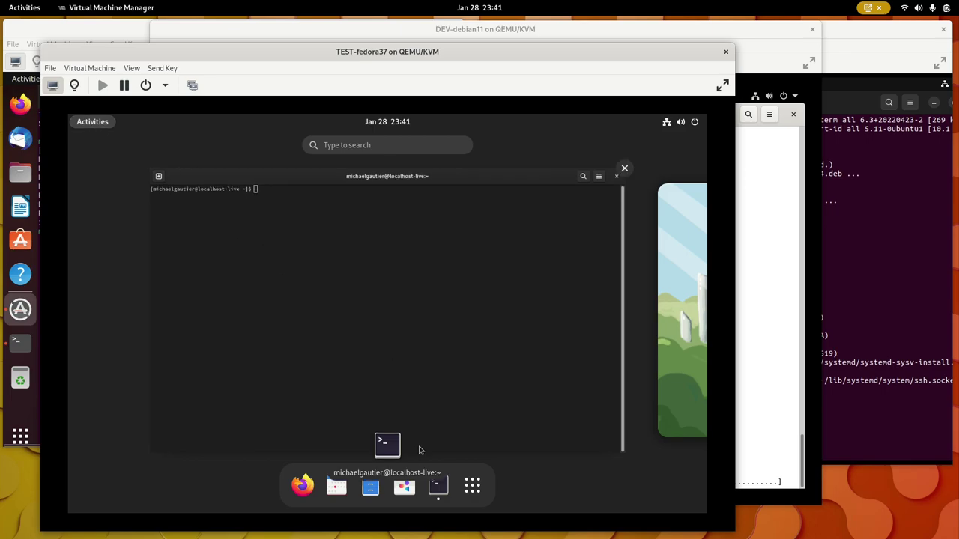
click(406, 491)
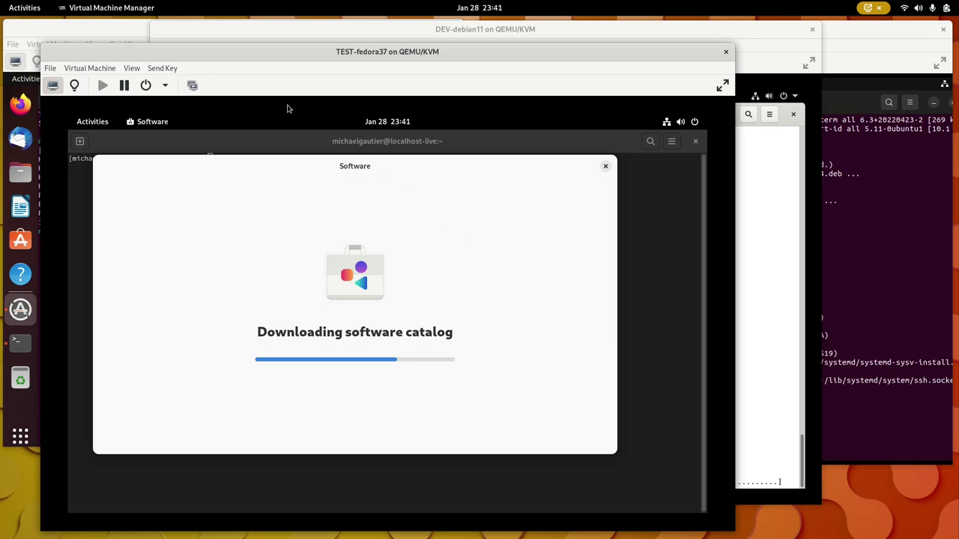
Choose Remind Me Later in TEST-ubuntu22.10 and confirm sudo apt upgrade of 110 packages
click(124, 32)
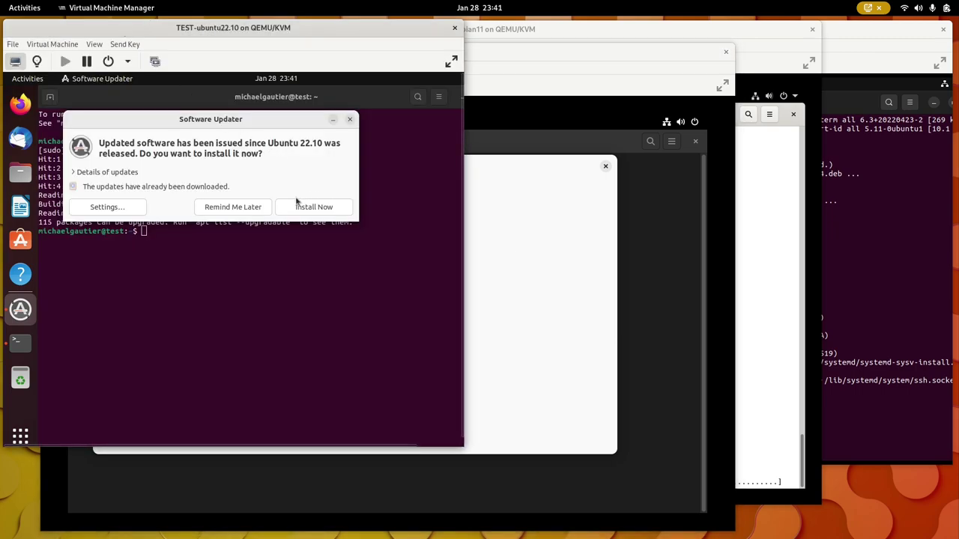
click(233, 207)
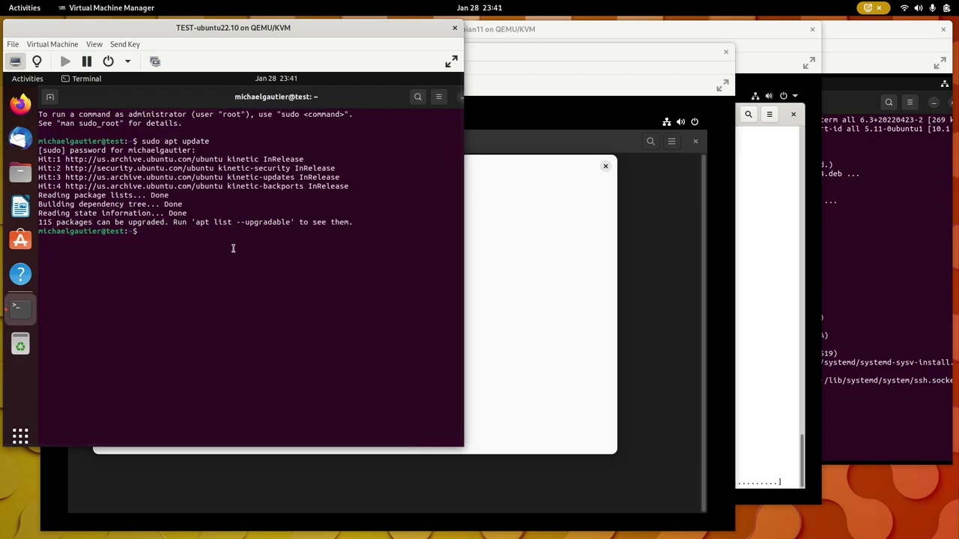
text(udo apt upgrade)
key(Return)
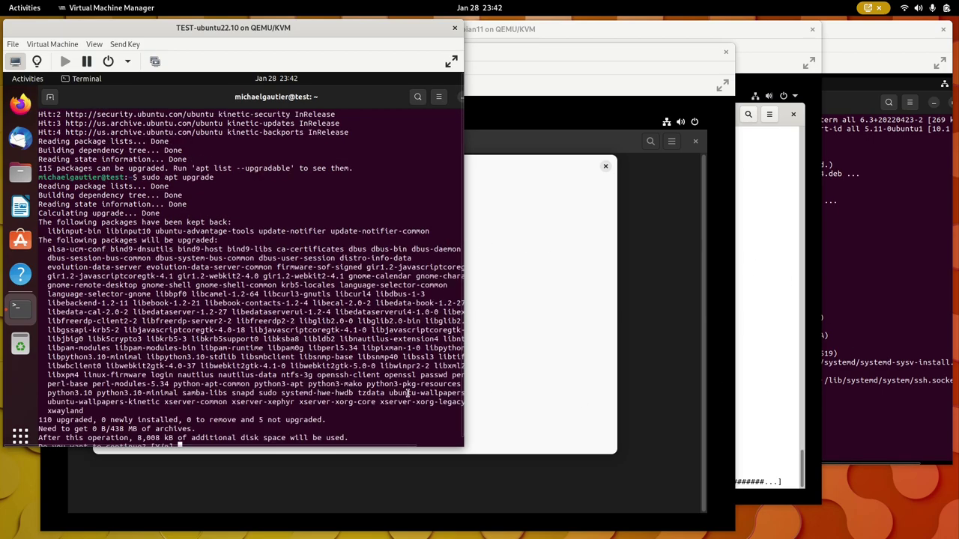
text(y)
key(Return)
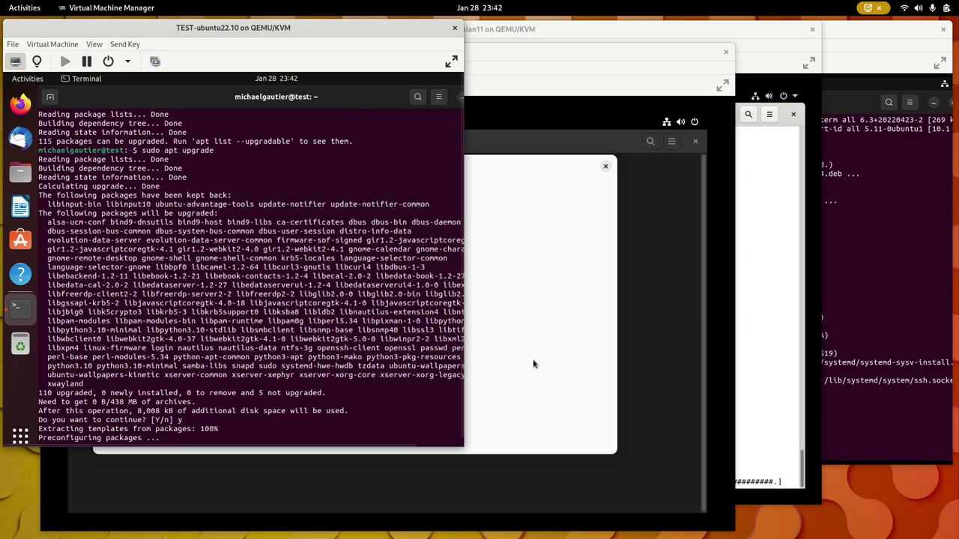
click(545, 347)
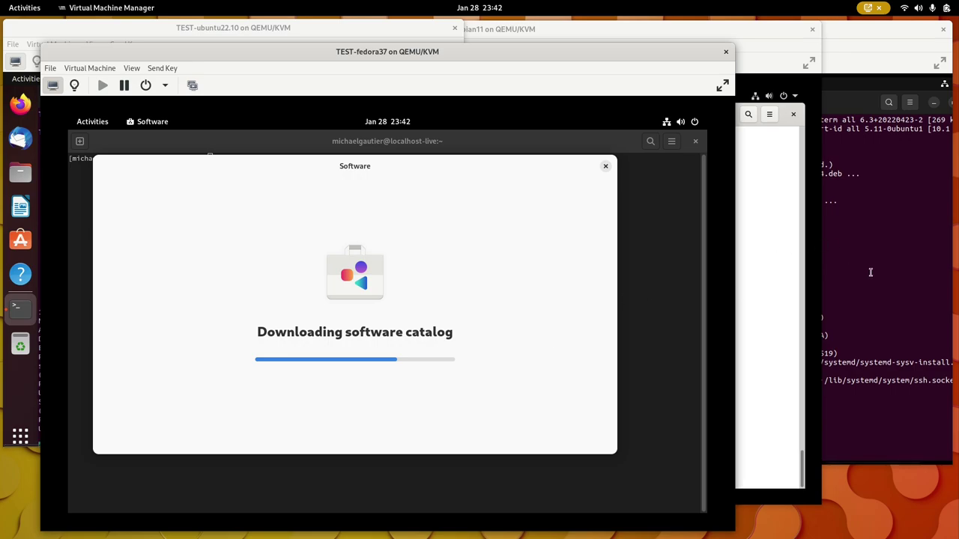
Run sudo dnf upgrade in the TEST-fedora37 terminal and enter the sudo password
click(665, 380)
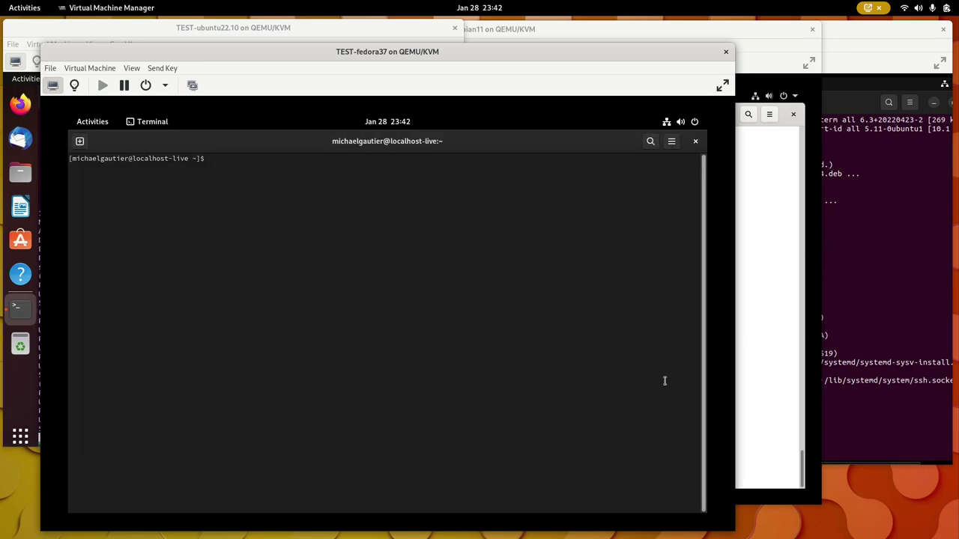
text(sudo dnf up)
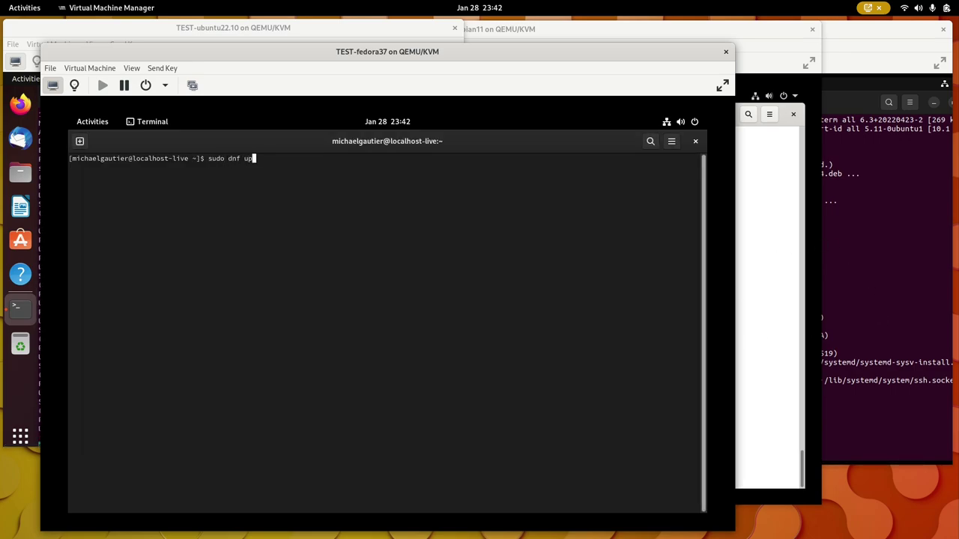
text(grade)
key(Return)
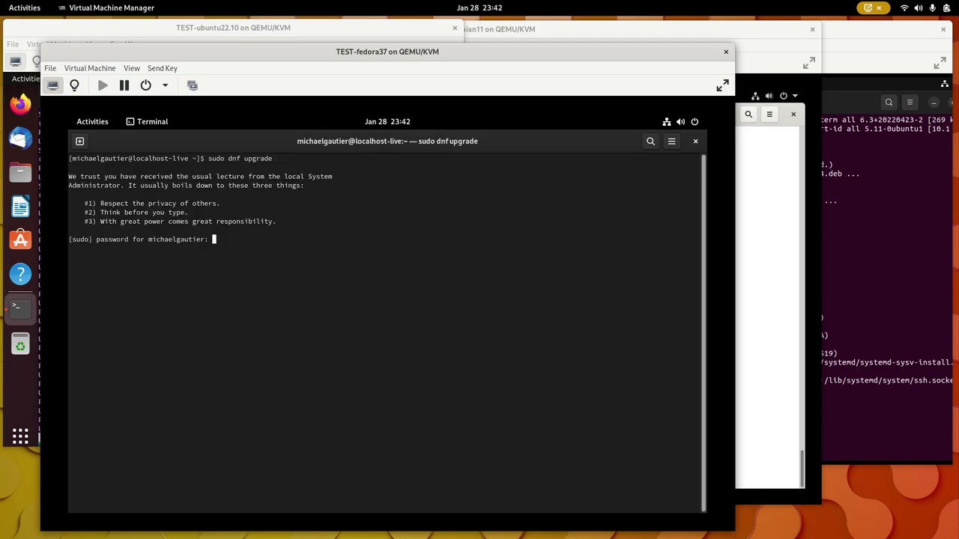
key(Return)
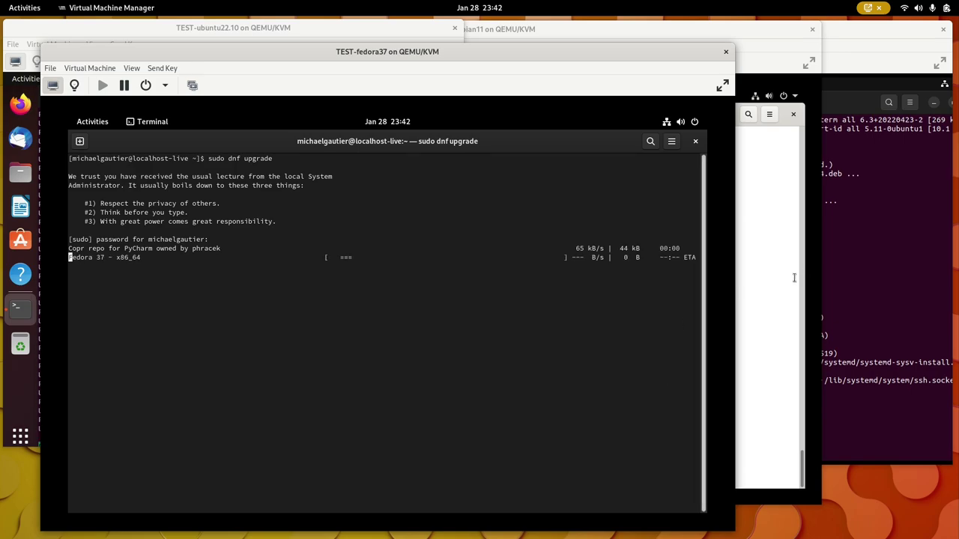
click(788, 283)
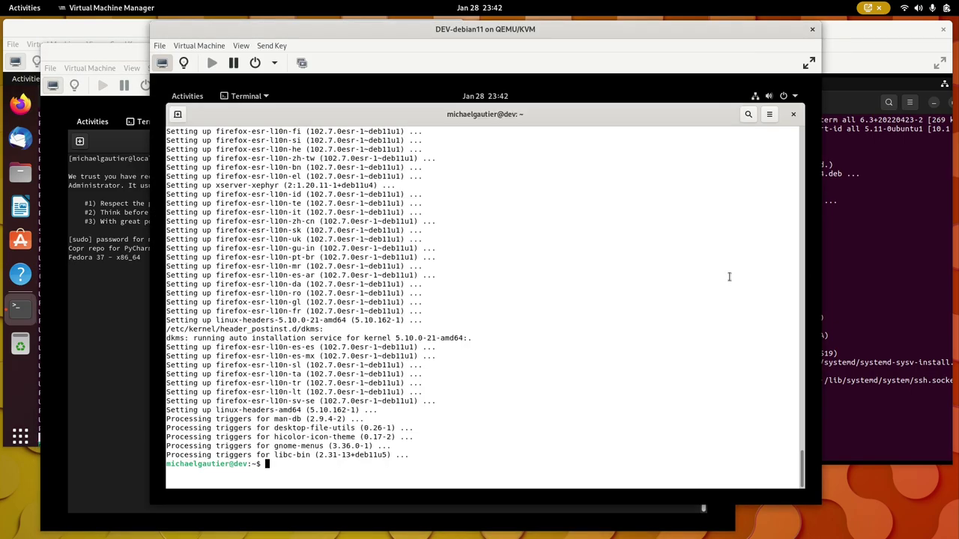
Install openssh-server on DEV-debian11 with sudo apt install, then exit the terminal
text(sudo apt install op)
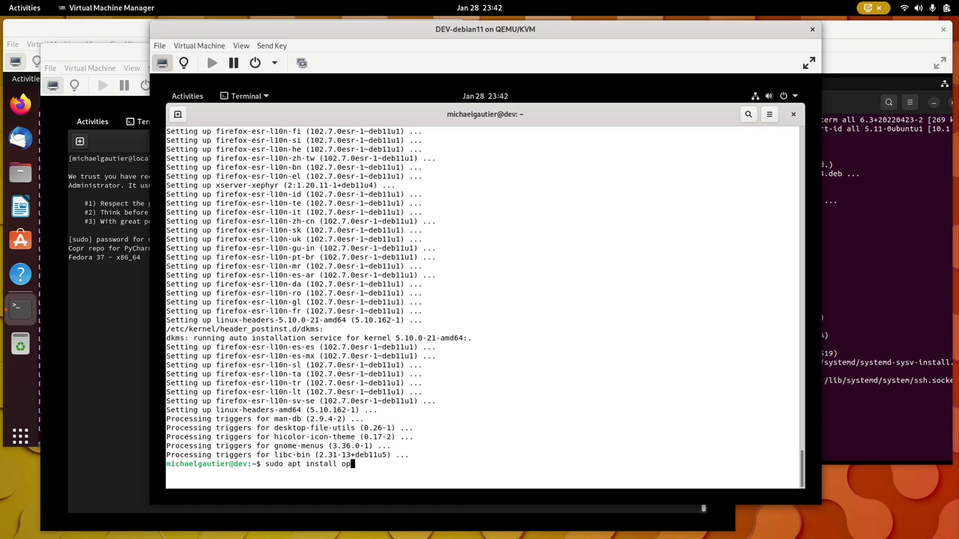
text(enssh-server)
key(Return)
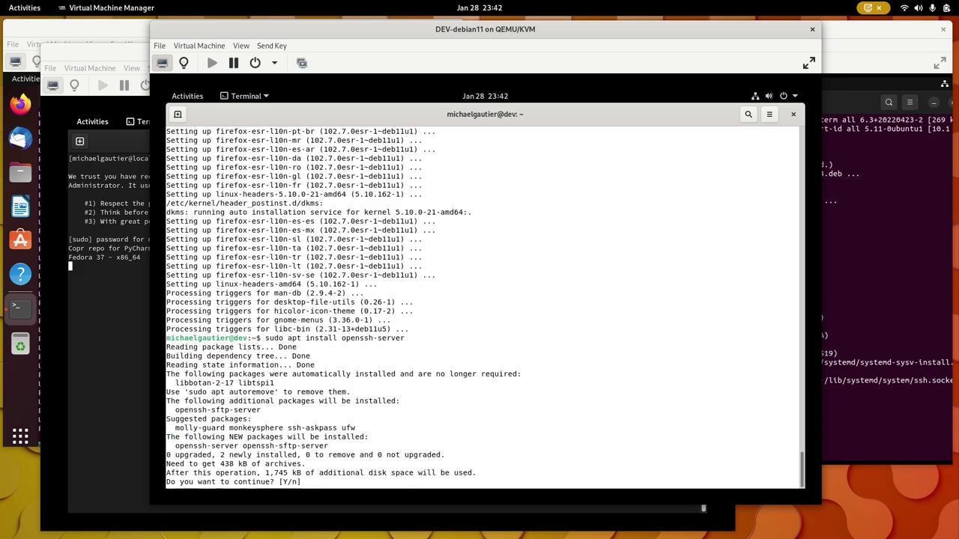
key(Return)
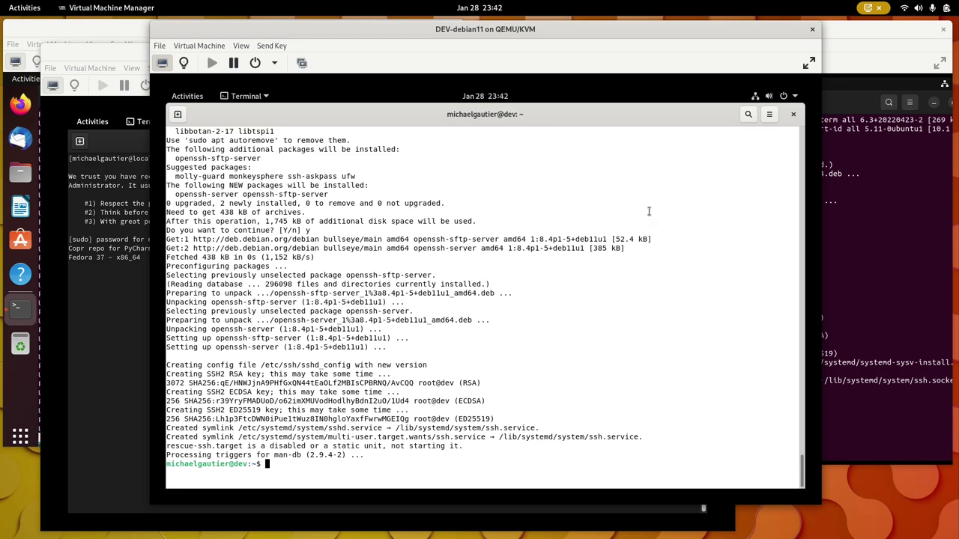
text(t)
key(Return)
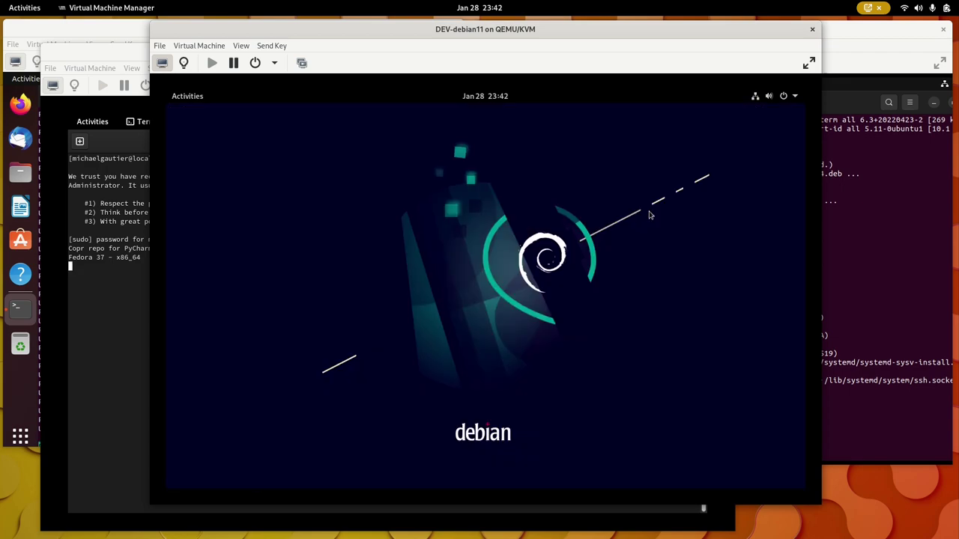
Power off the DEV-debian11 guest from its system menu and close its viewer window
click(788, 102)
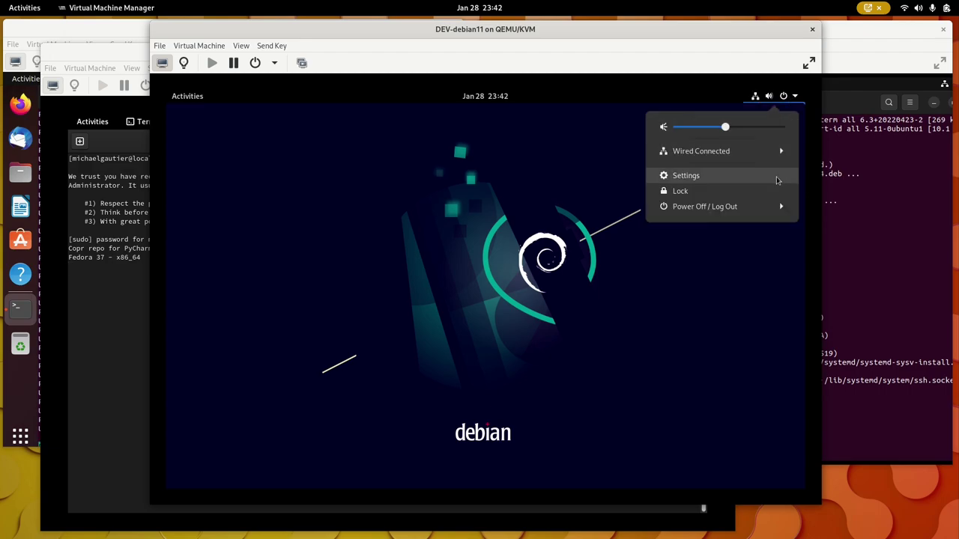
click(766, 211)
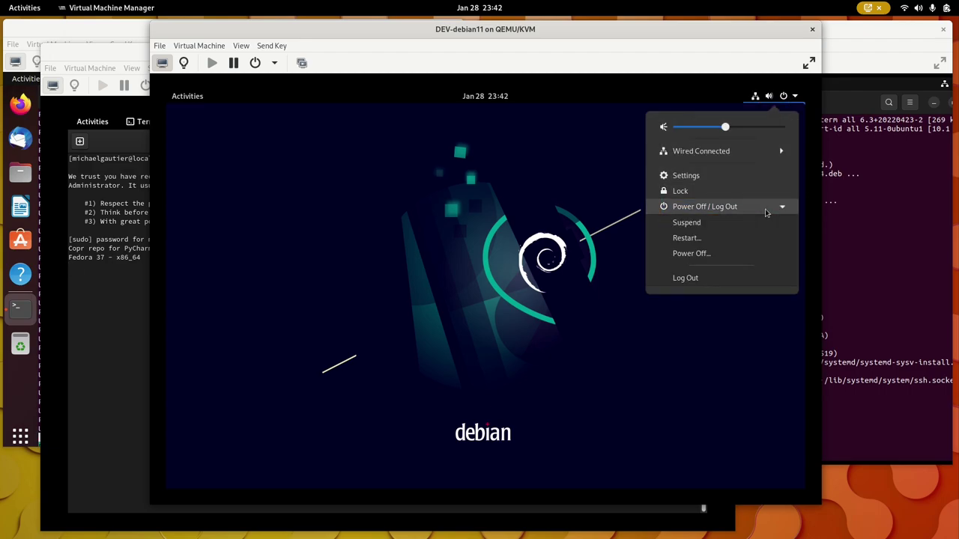
click(723, 256)
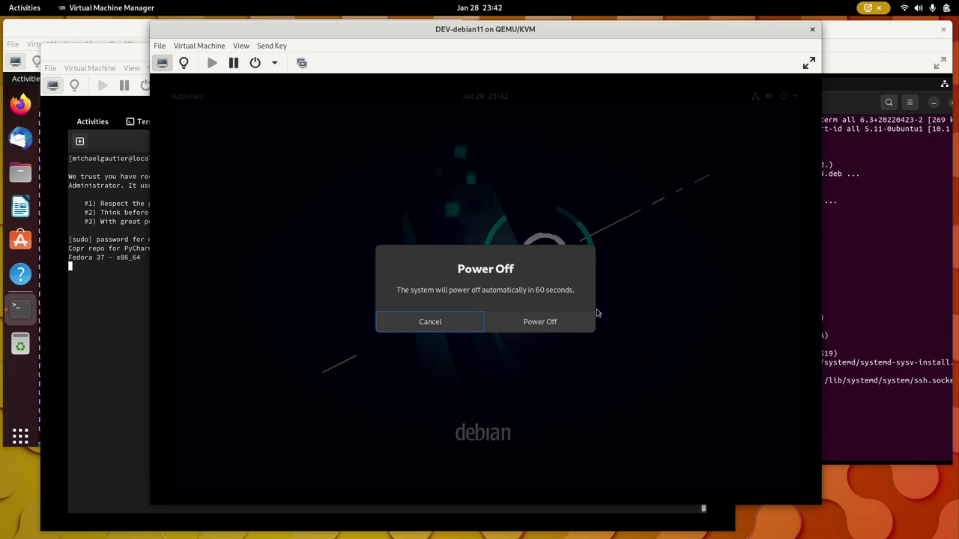
click(582, 323)
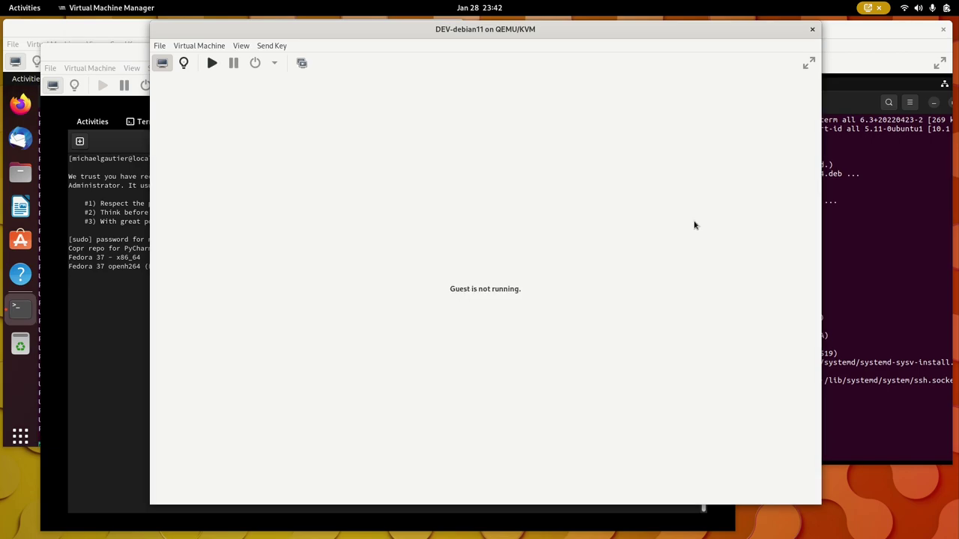
click(813, 29)
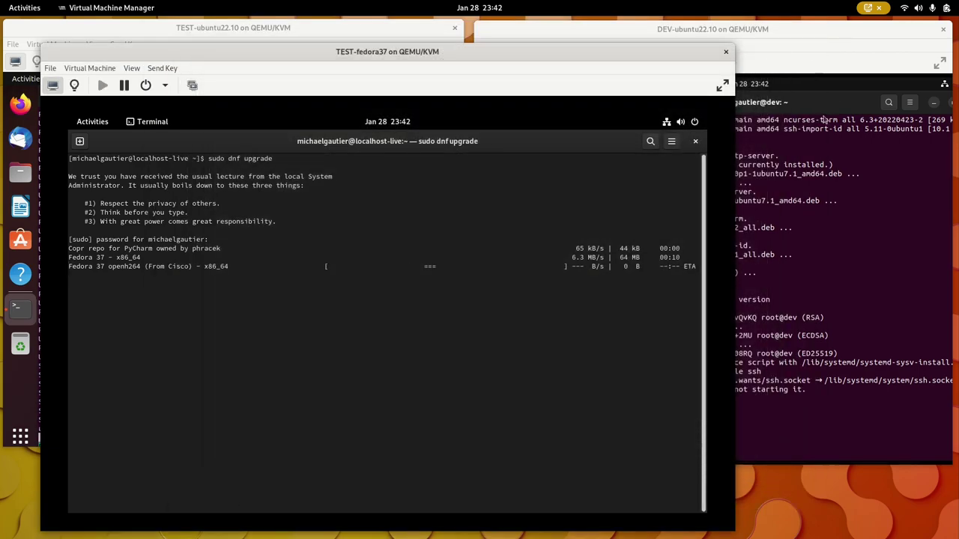
Exit DEV-ubuntu22.10's terminal, power off the guest, and close its viewer window
click(825, 260)
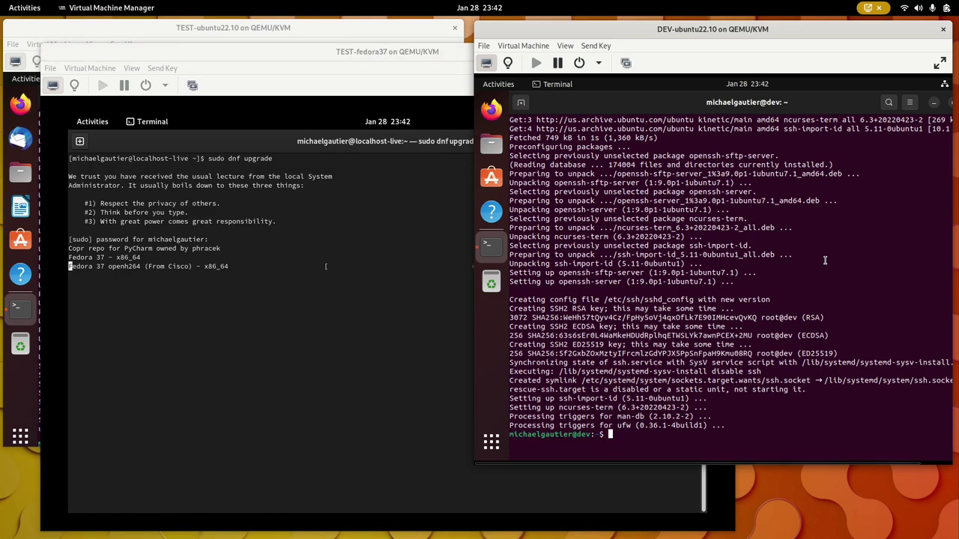
text(e)
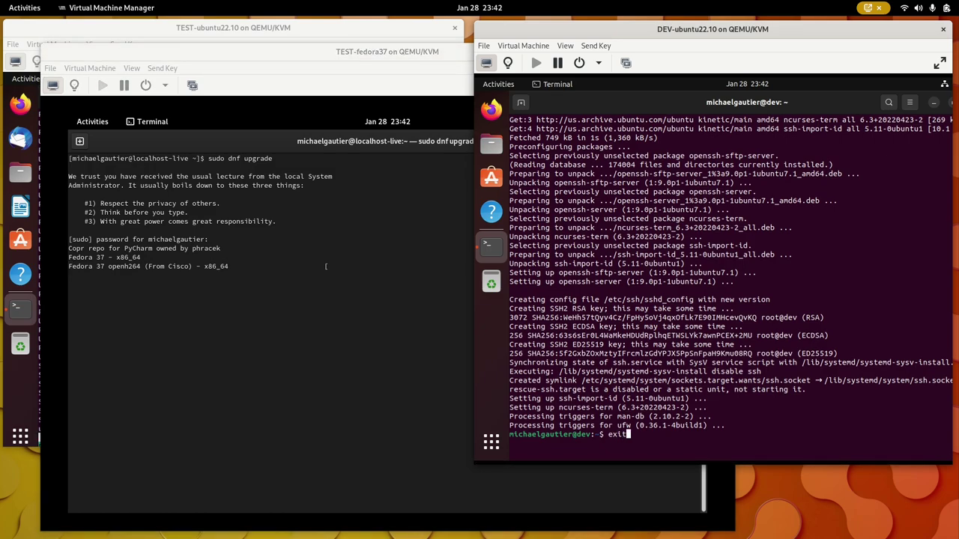
text(xit)
key(Return)
drag(837, 25, 712, 39)
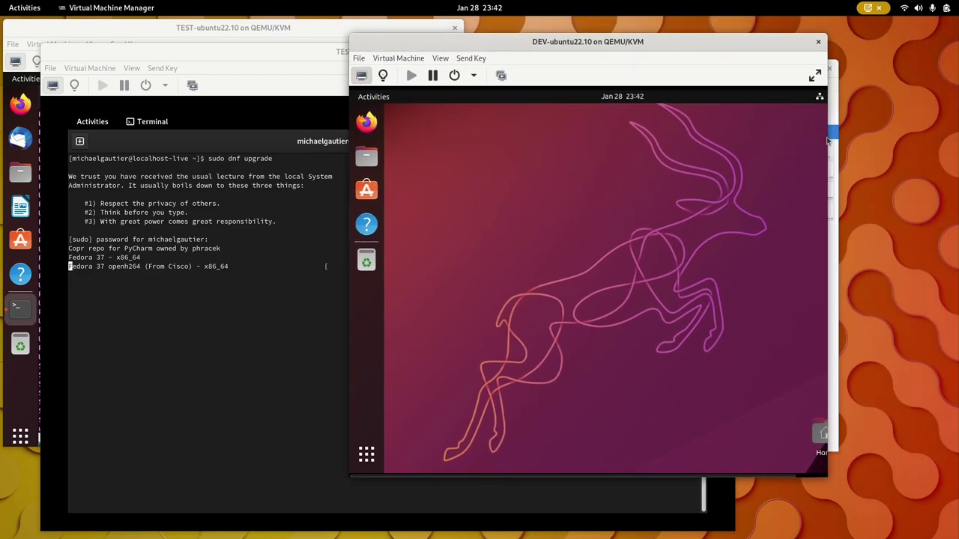
drag(827, 136, 878, 138)
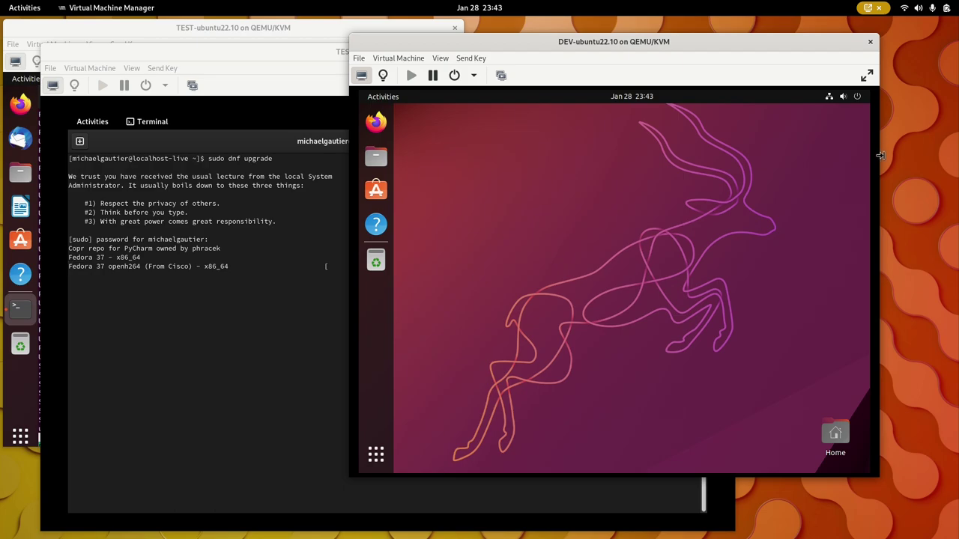
click(844, 96)
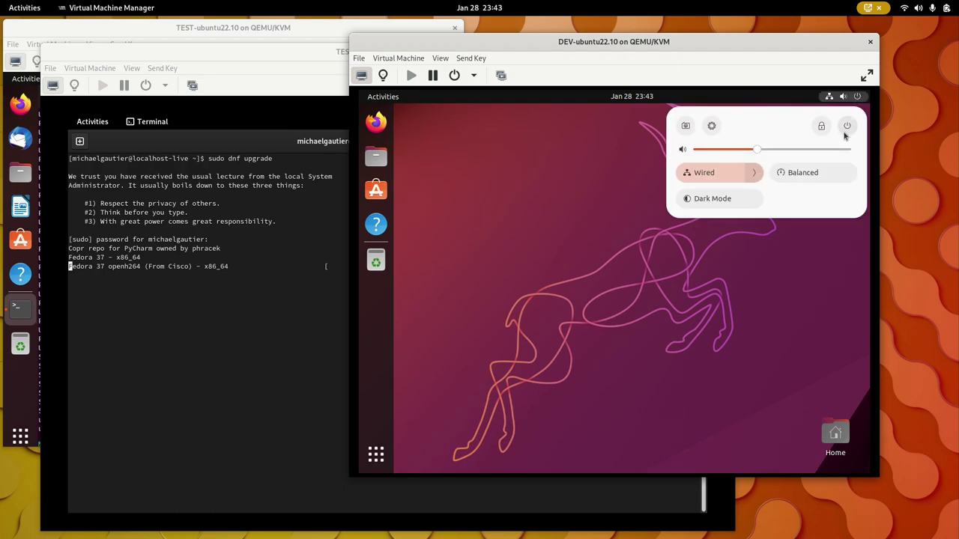
click(846, 128)
click(774, 226)
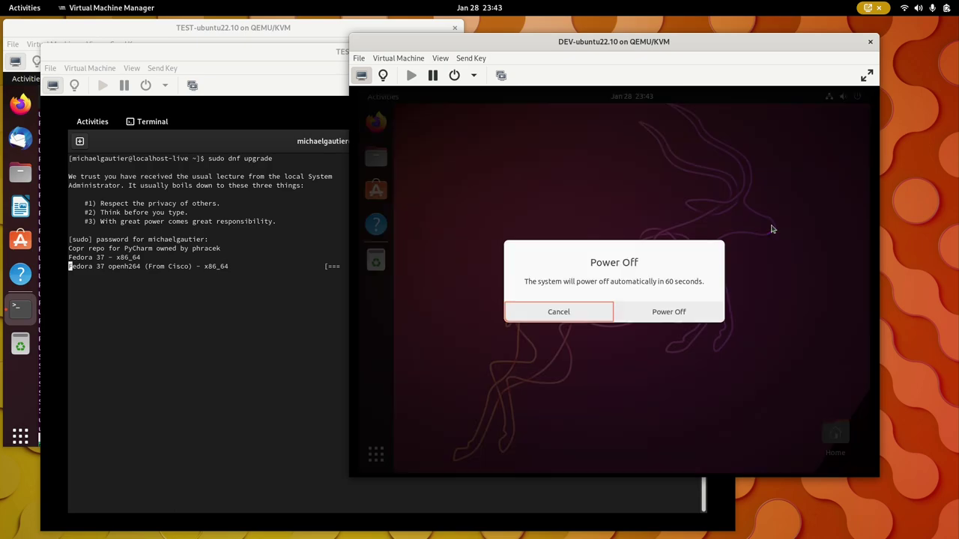
click(692, 318)
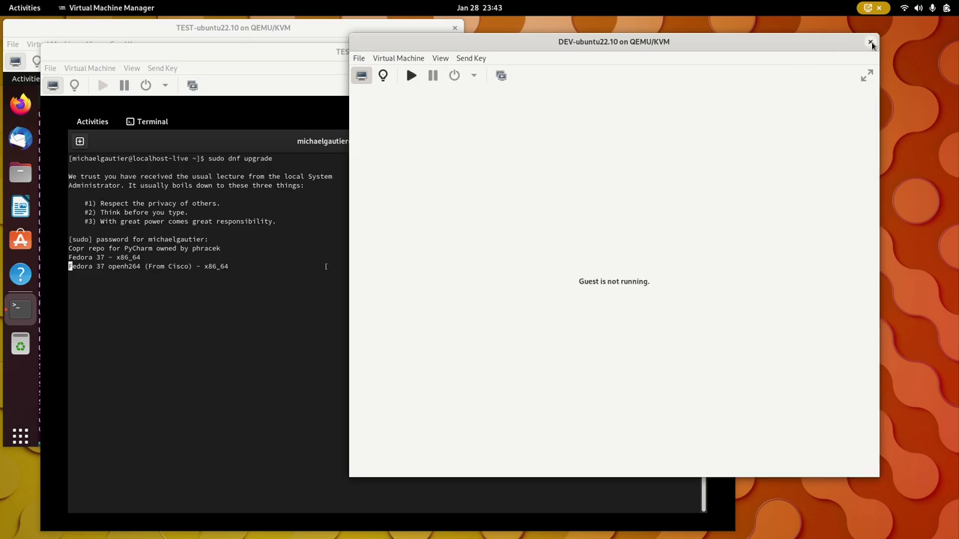
click(870, 42)
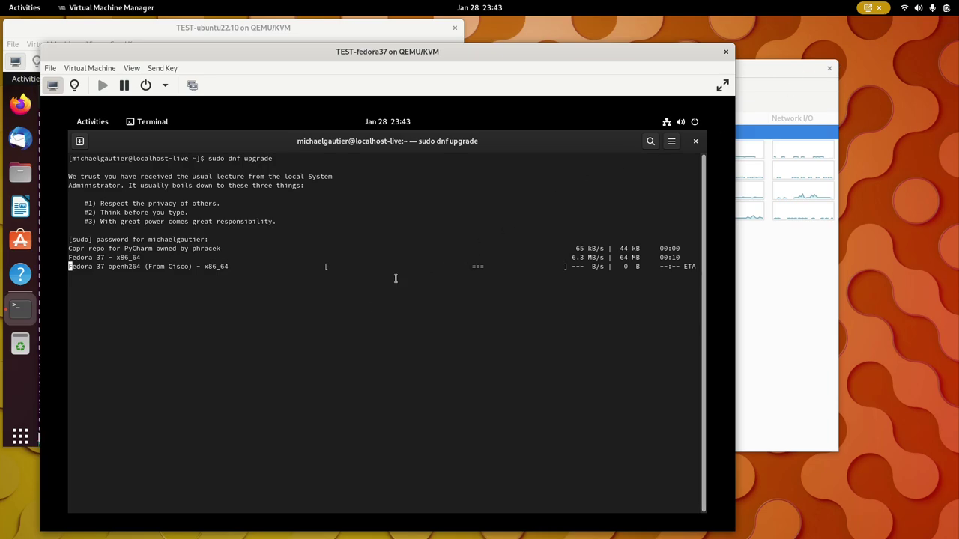
Enlarge the TEST-ubuntu22.10 window, then show the overview of open windows
click(345, 30)
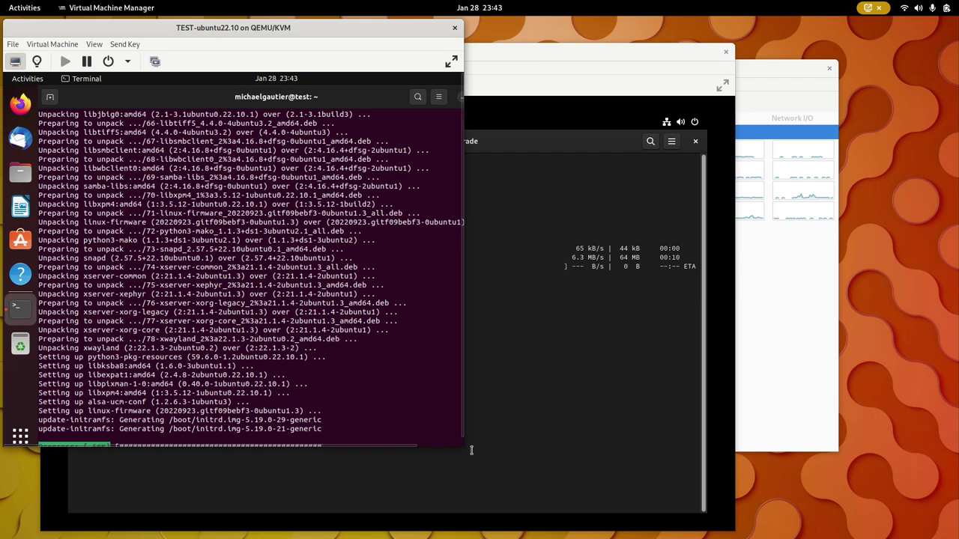
drag(466, 448, 583, 498)
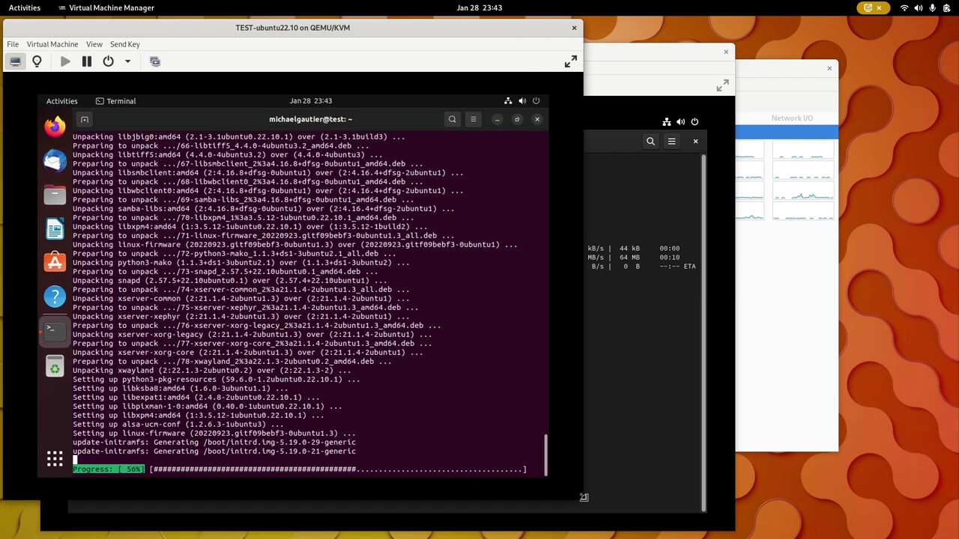
key(super)
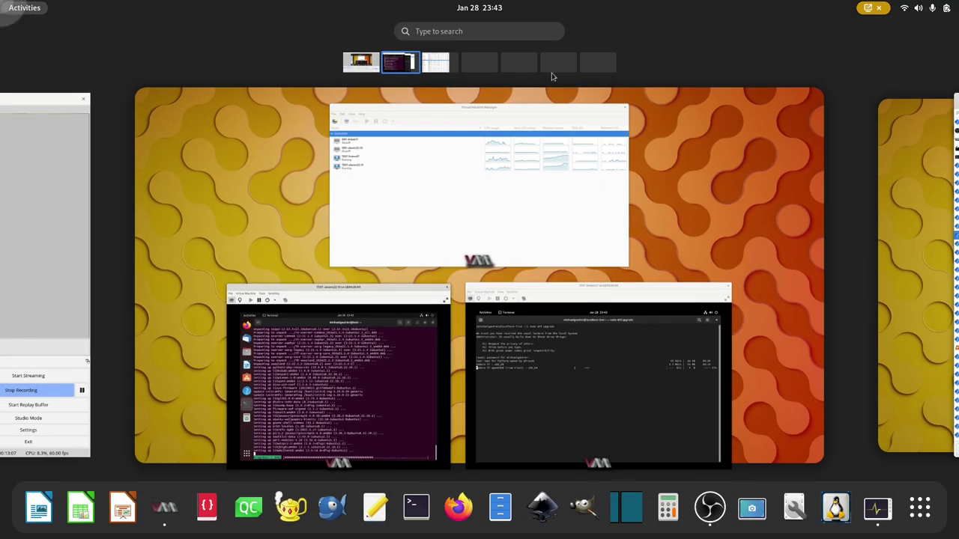
Switch to workspace 3 and open System Monitor's Resources tab with CPU, memory and network graphs
click(440, 62)
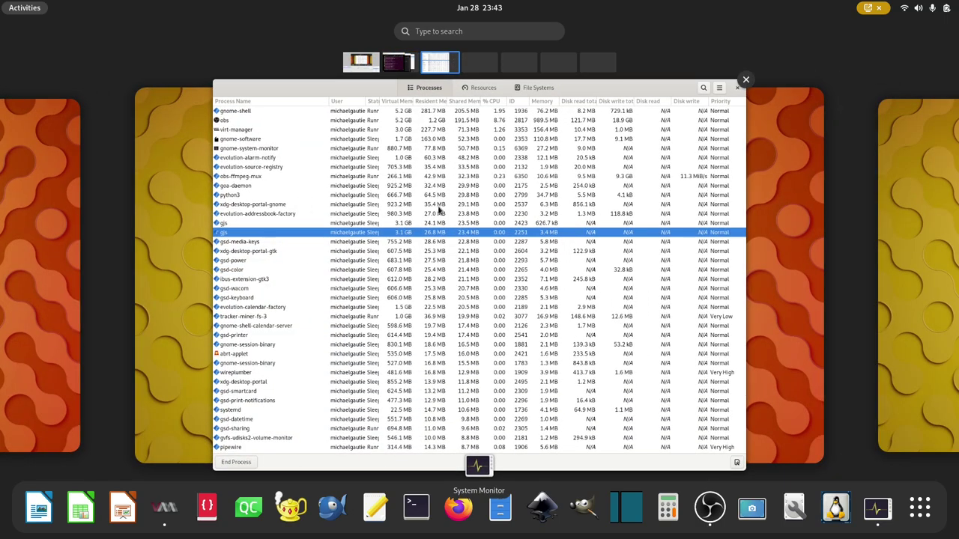
click(440, 212)
click(375, 28)
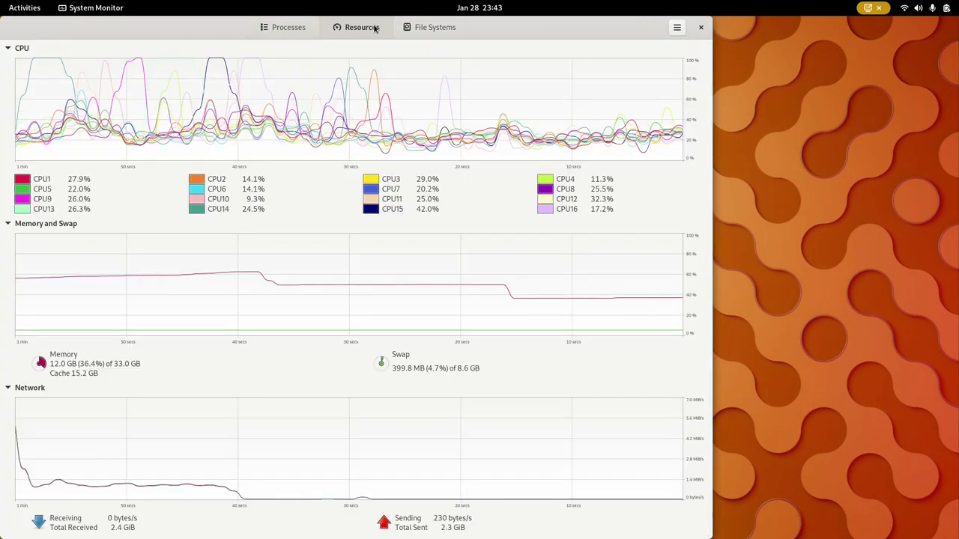
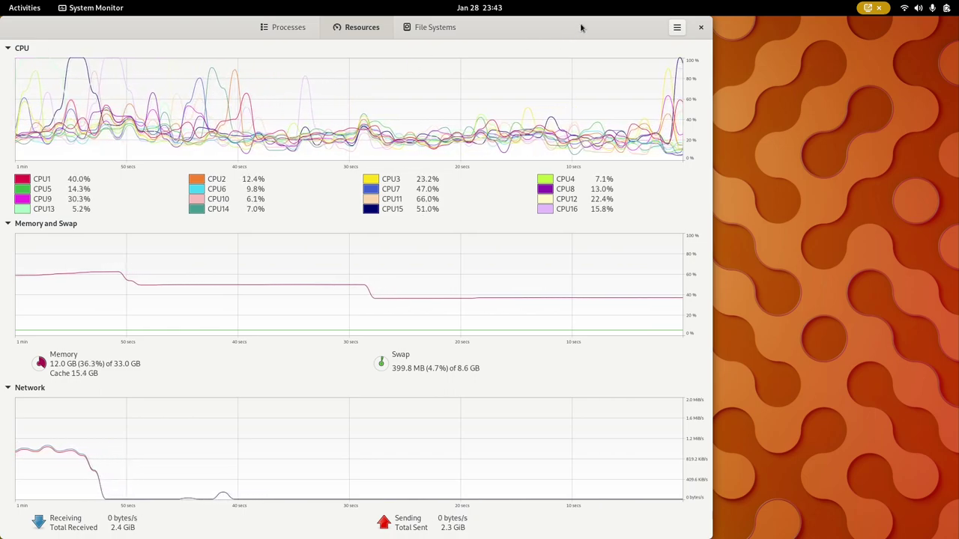
Maximize the System Monitor Resources window and switch to the second workspace holding the test VMs
right_click(621, 36)
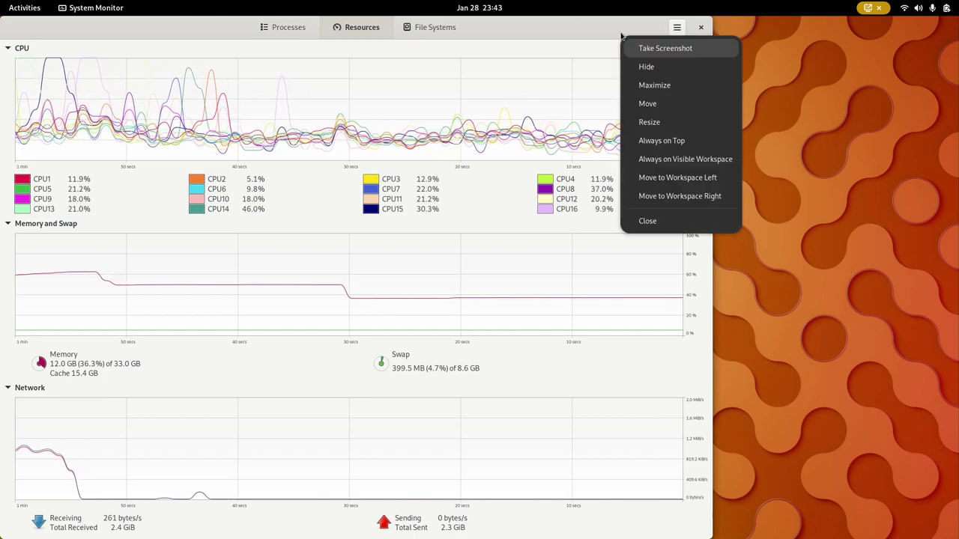
click(654, 84)
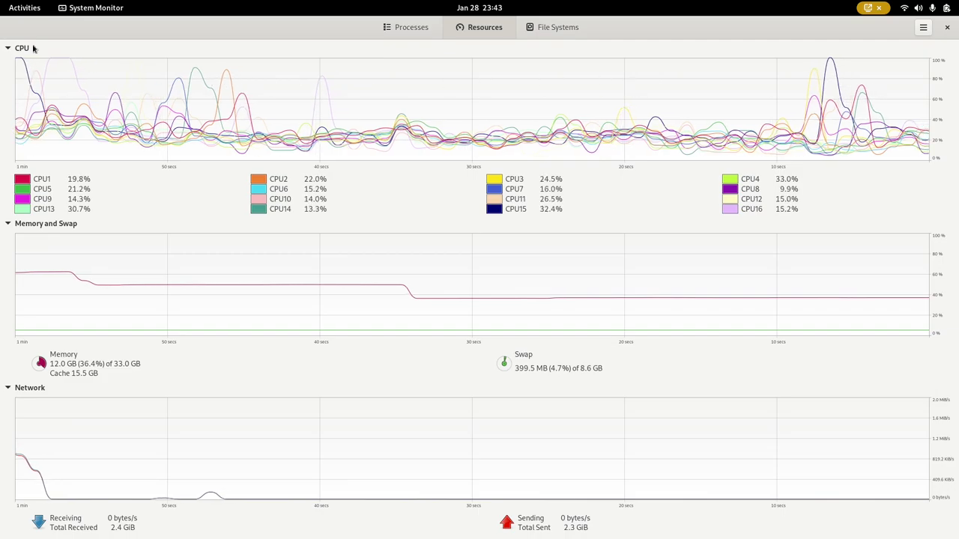
click(24, 7)
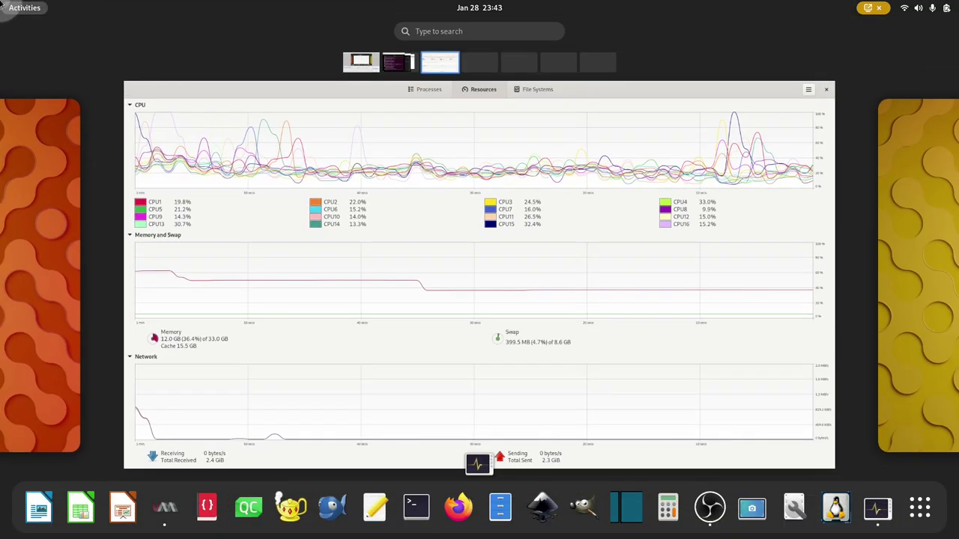
click(404, 65)
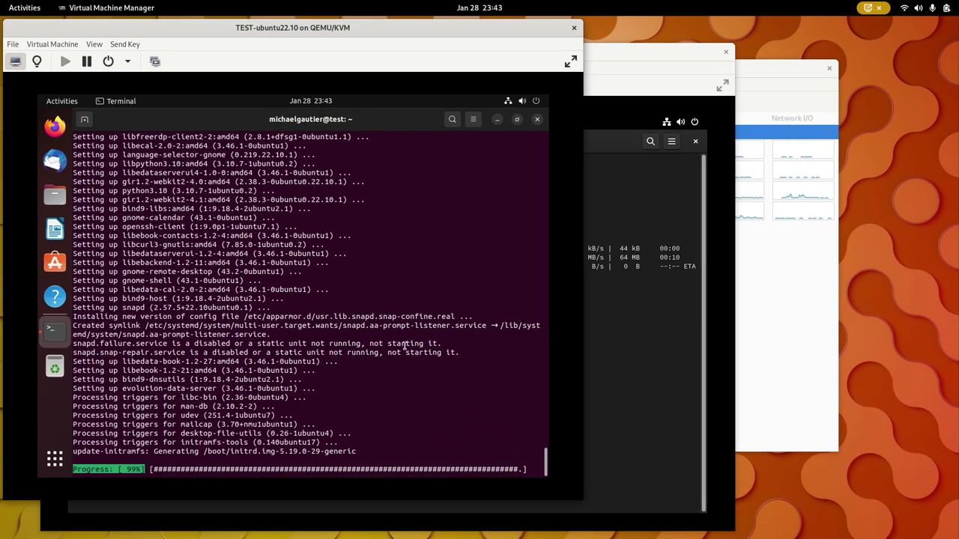
Install openssh-server in the TEST-ubuntu22.10 guest via sudo apt, answering y, then close its terminal
click(632, 369)
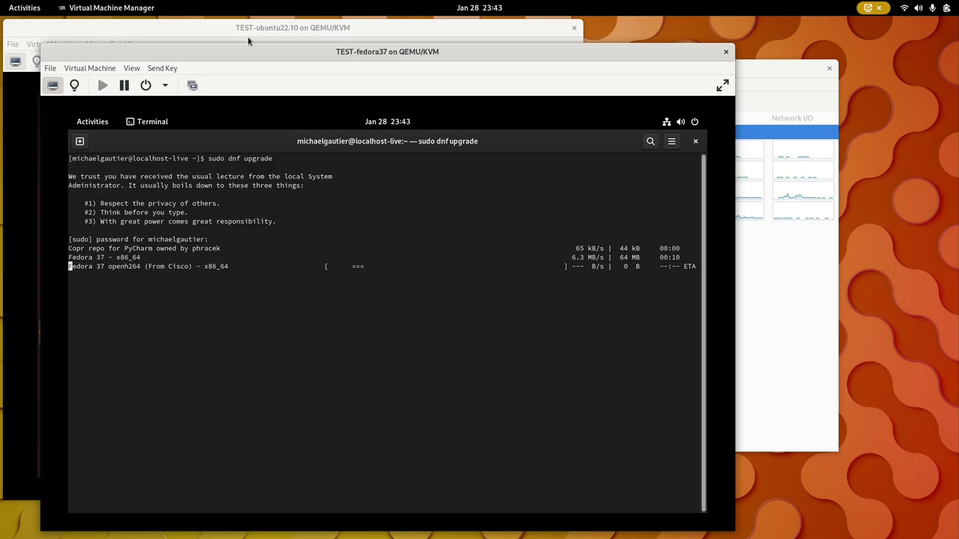
click(275, 34)
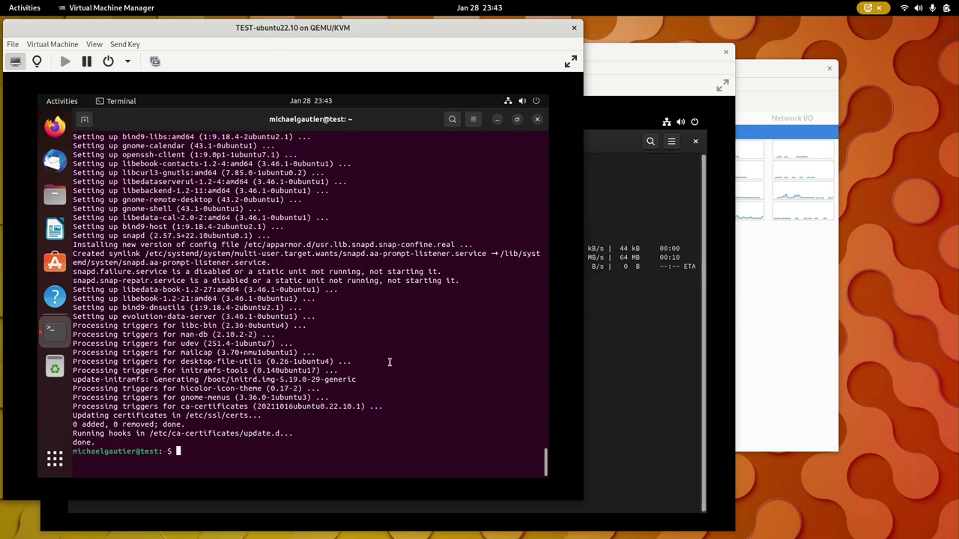
text(sudo apt install )
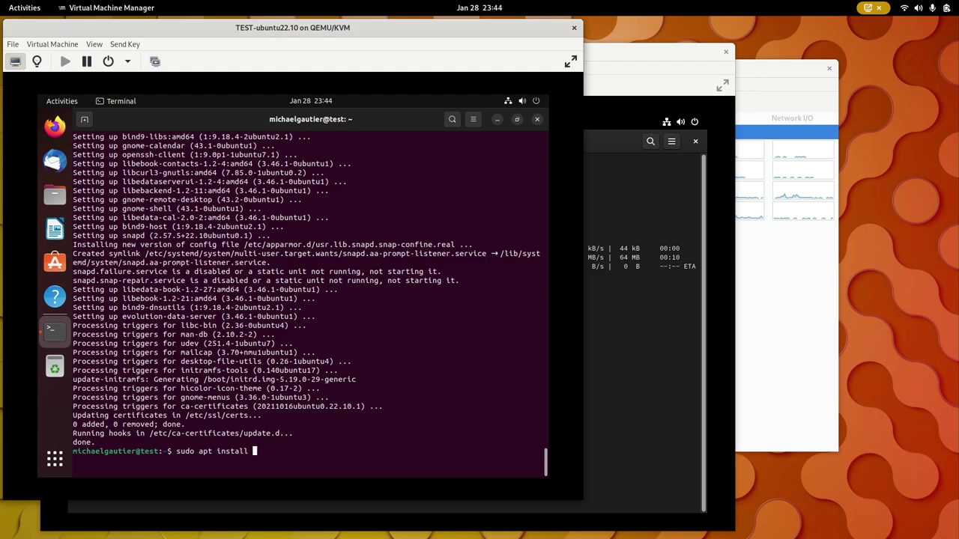
text(openssh-serv)
text(er)
key(Return)
text(y)
key(Return)
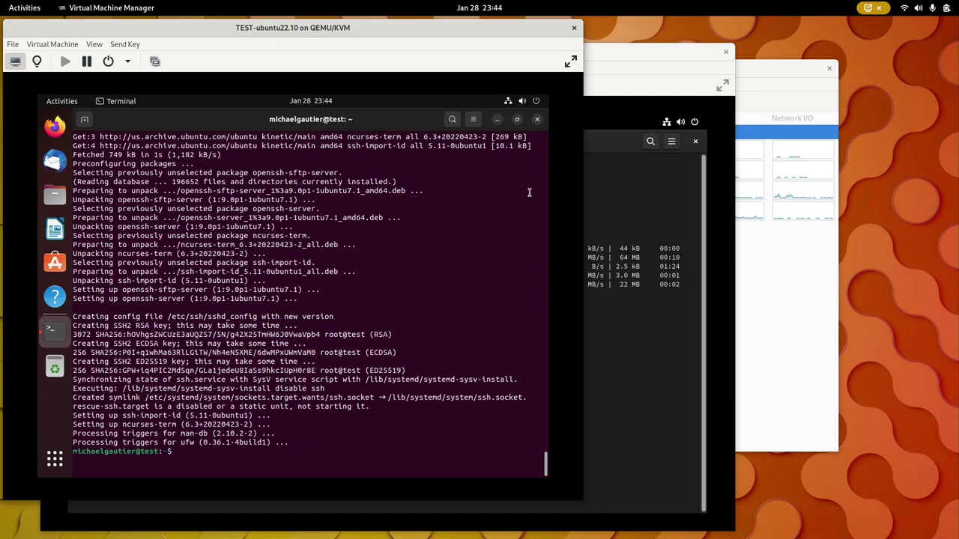
click(537, 119)
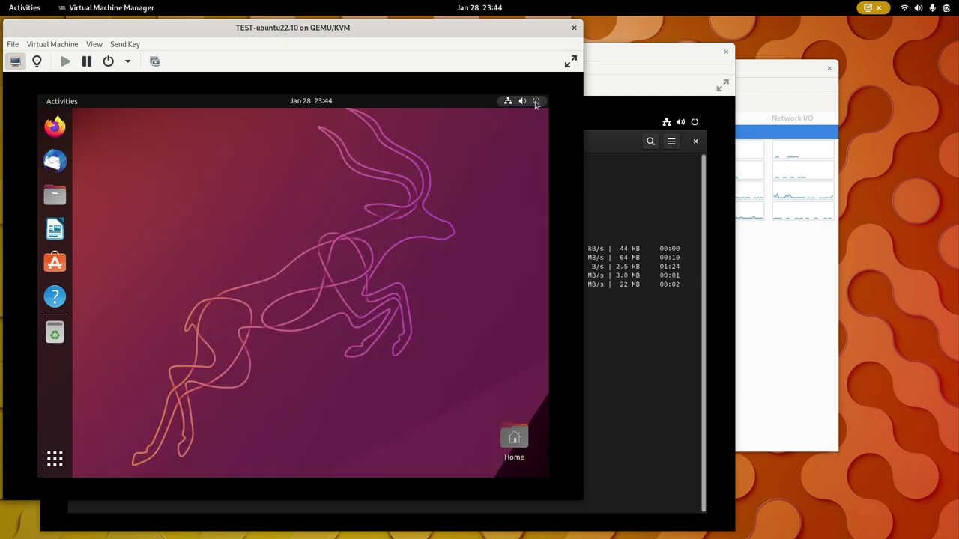
Power off the TEST-ubuntu22.10 guest from its system menu and confirm Power Off
click(536, 102)
click(526, 132)
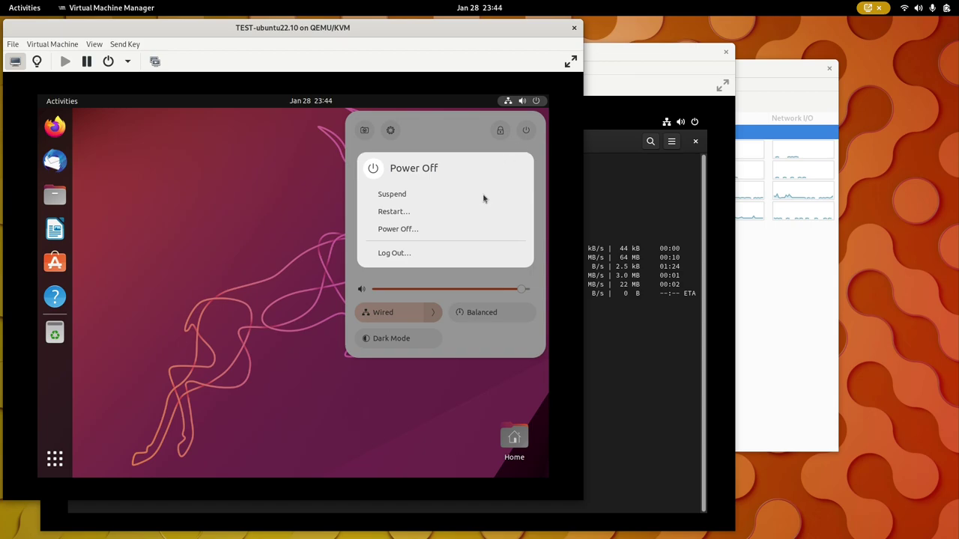
click(424, 231)
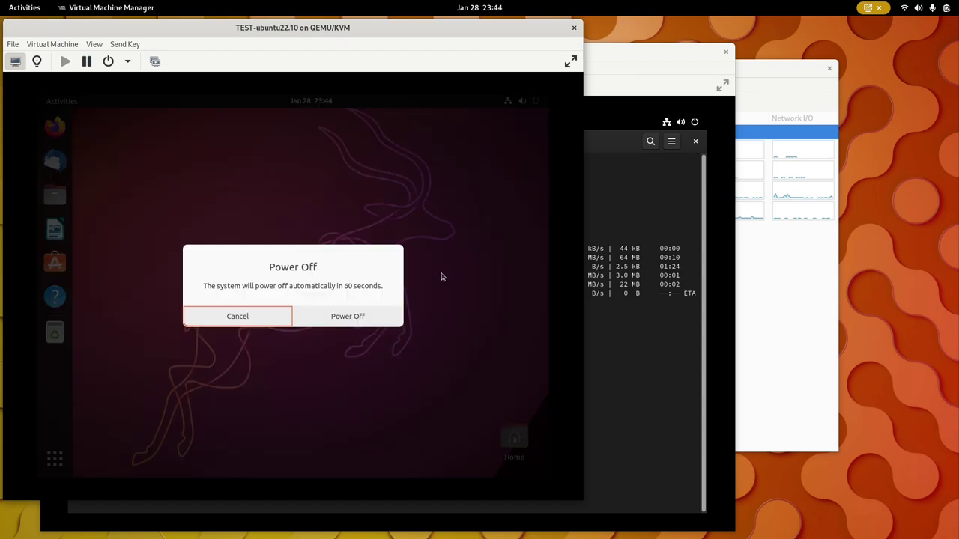
click(379, 315)
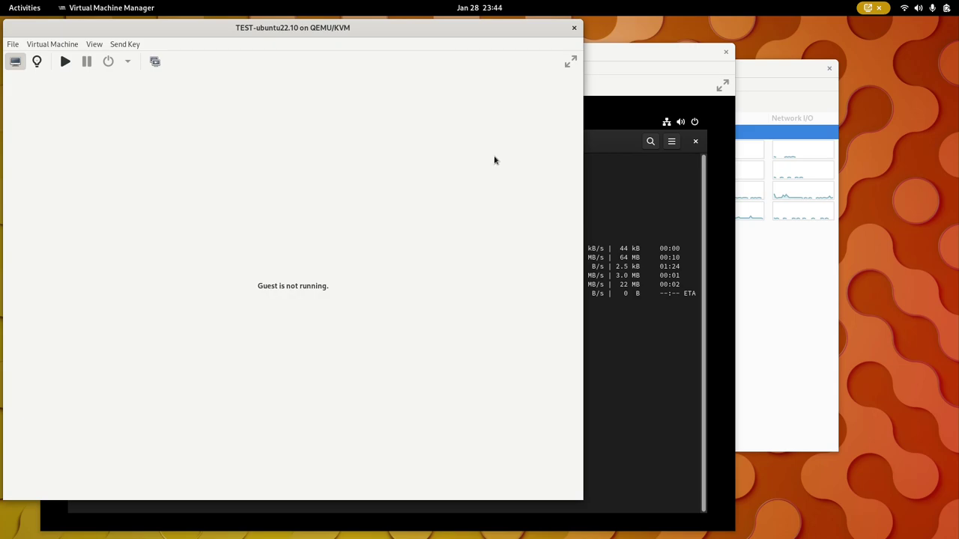
Close the stopped Ubuntu console, reposition the VM list window, and bring the Fedora guest forward
click(574, 27)
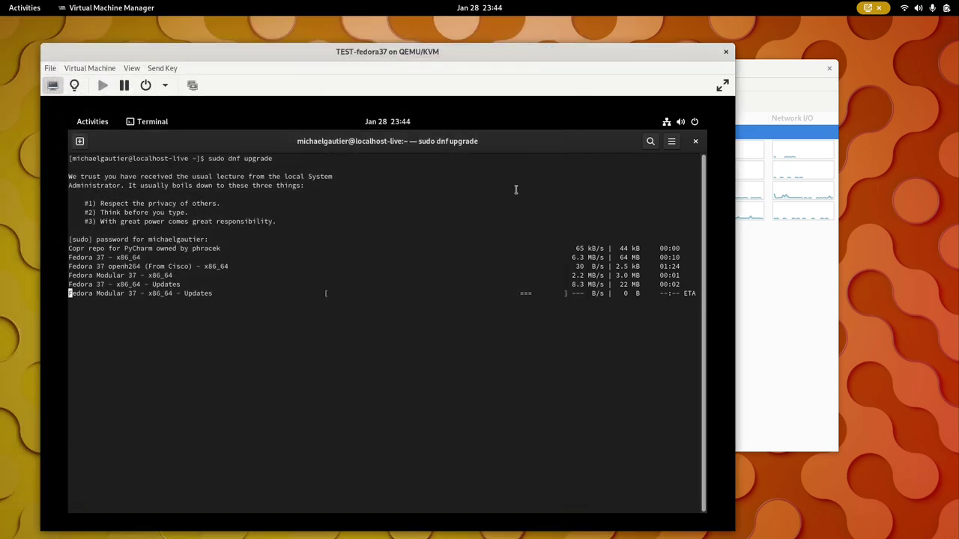
click(766, 303)
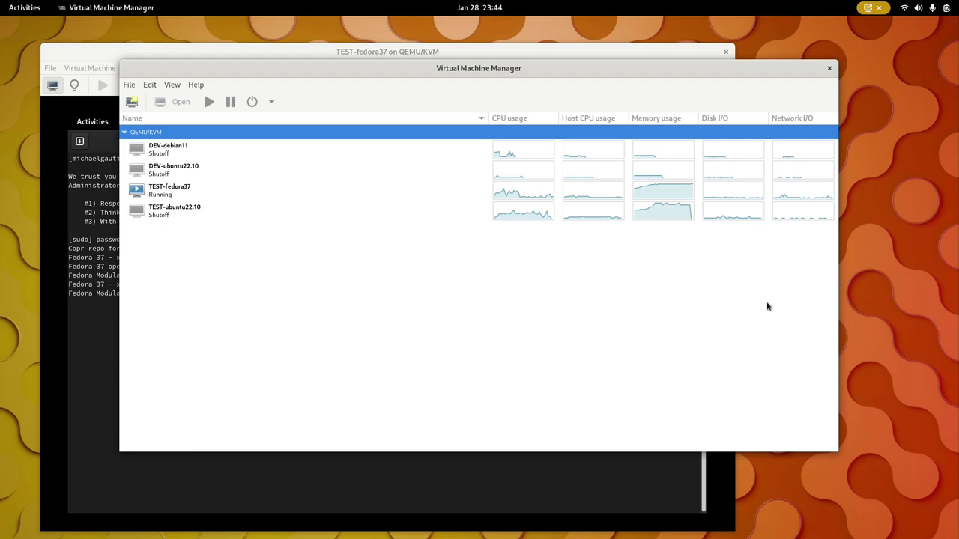
drag(770, 75, 838, 140)
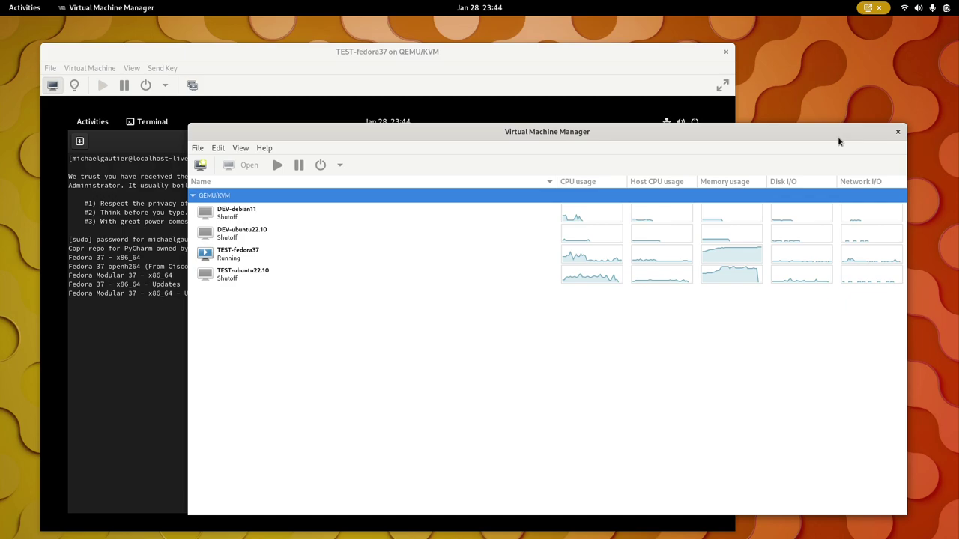
click(307, 96)
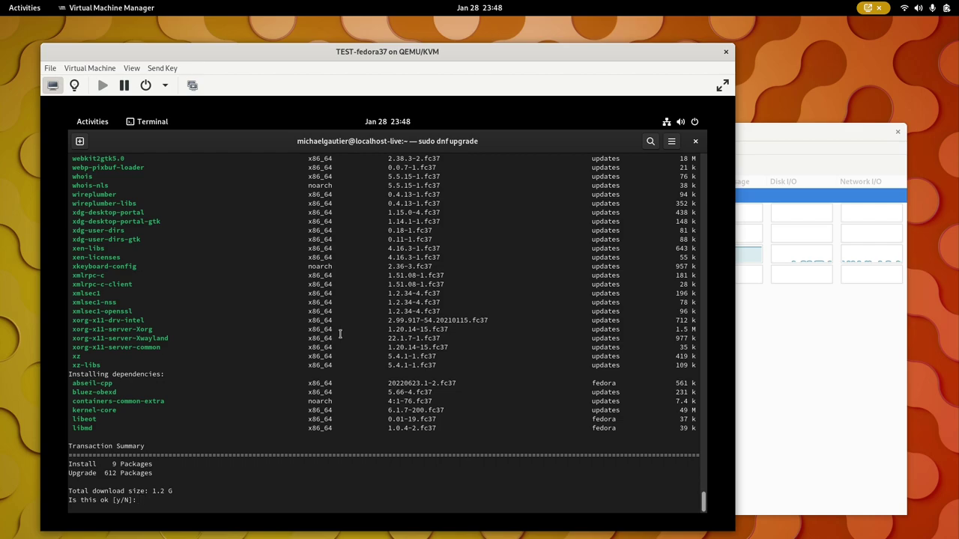
Answer y to the Fedora dnf upgrade prompt and let the upgrade finish
text(y)
key(Return)
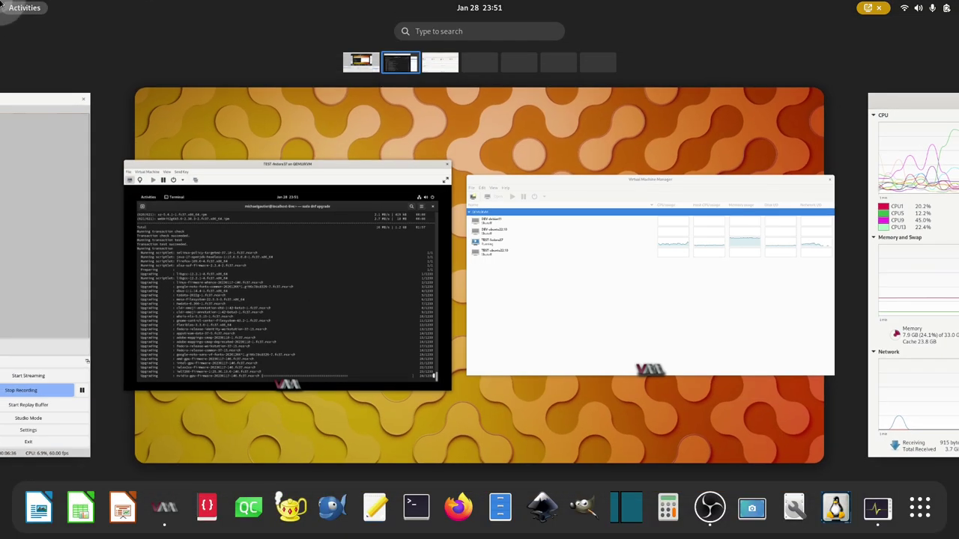
click(367, 300)
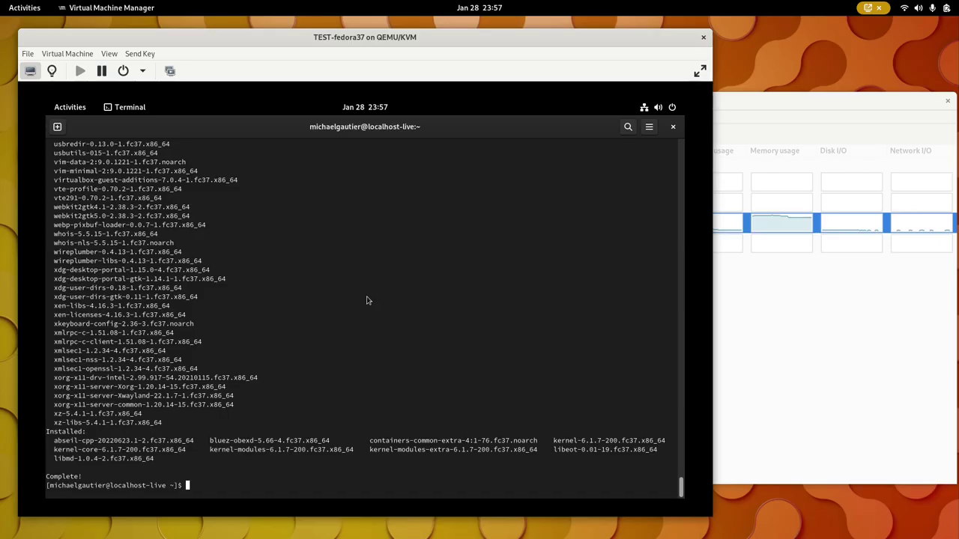
Run sudo dnf install openssh-server with the sudo password, then exit the Fedora terminal
text(sudo dnf install openssh-server)
key(Return)
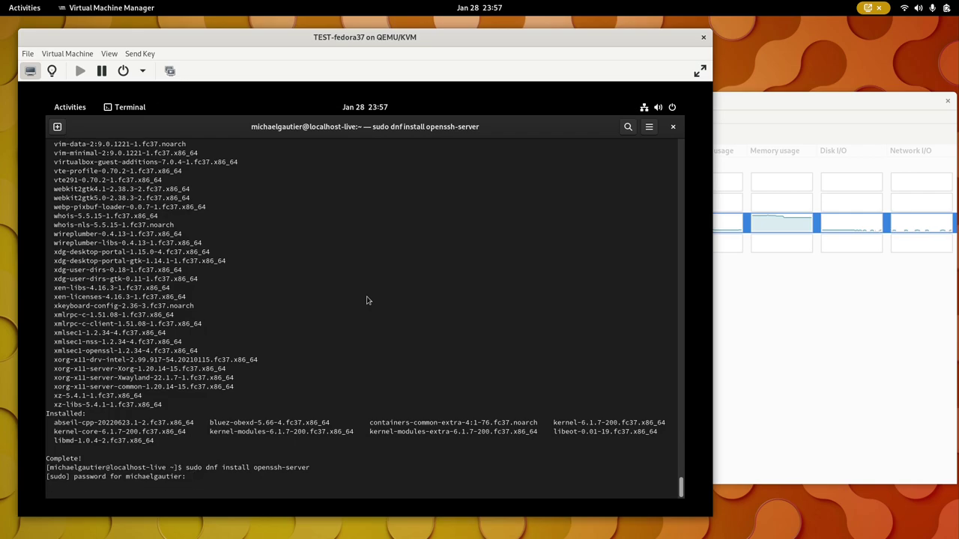
key(Return)
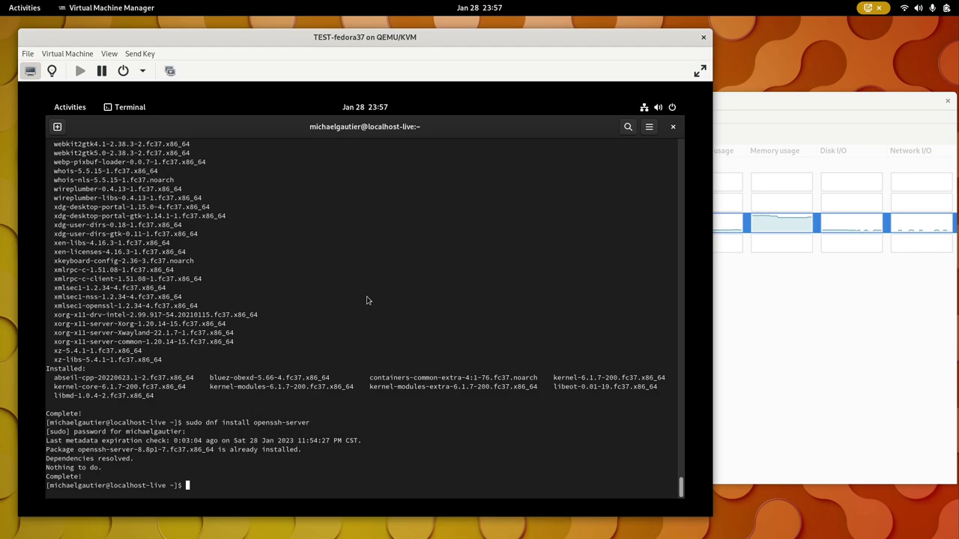
text(exit)
key(Return)
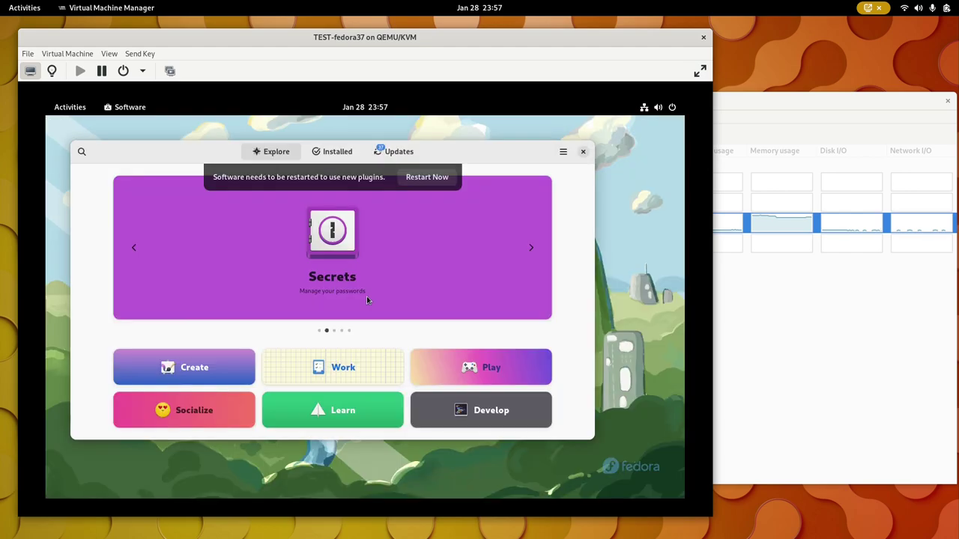
Switch off Automatic Updates and Automatic Update Notifications in Software, then restart Software
click(564, 153)
click(566, 193)
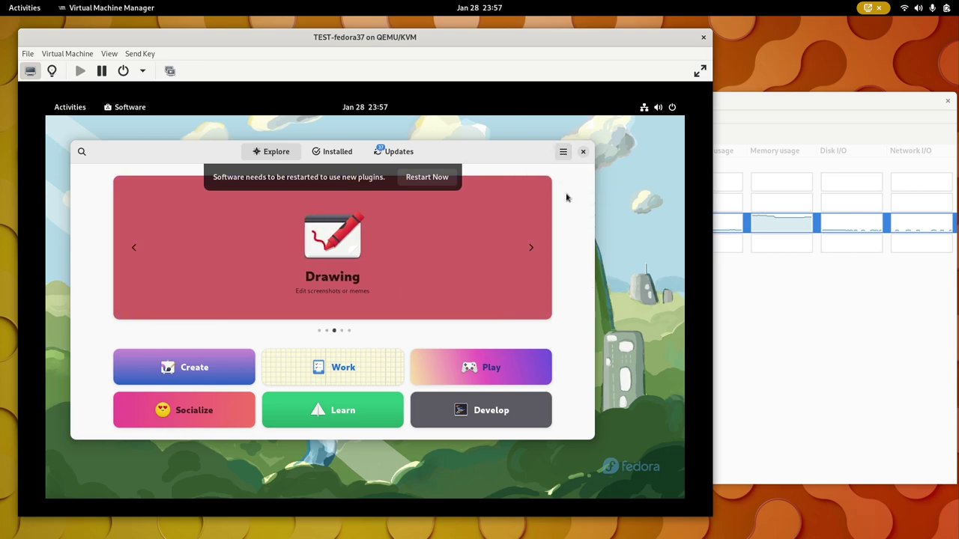
click(443, 308)
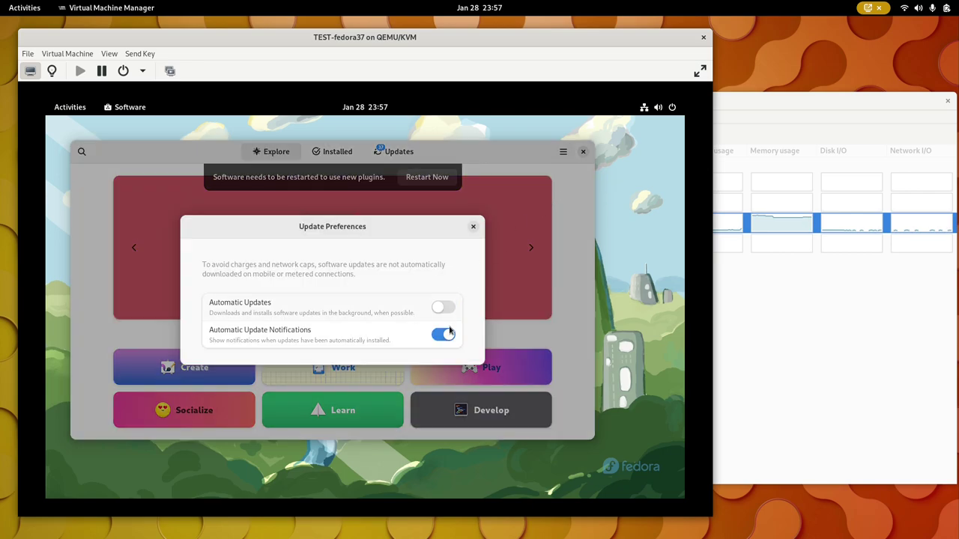
click(444, 335)
click(472, 227)
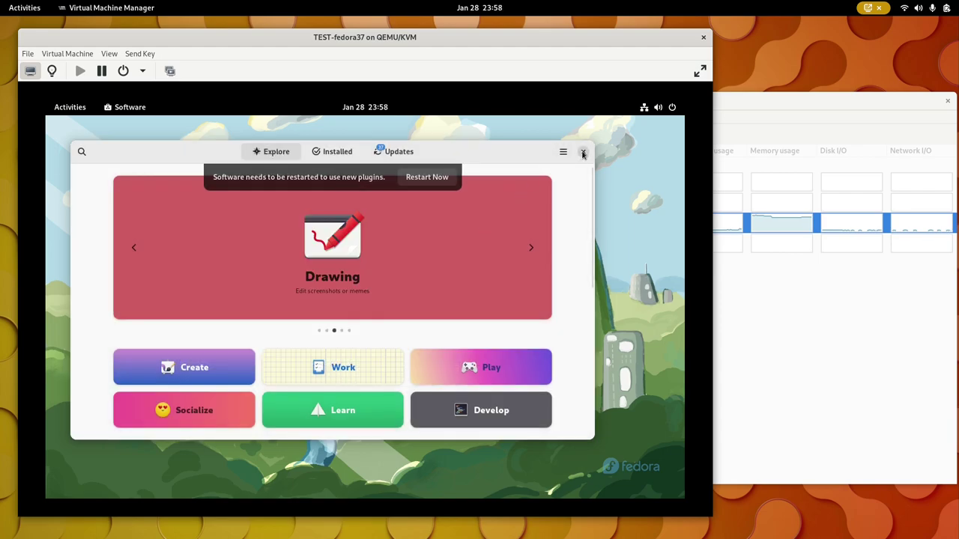
click(442, 177)
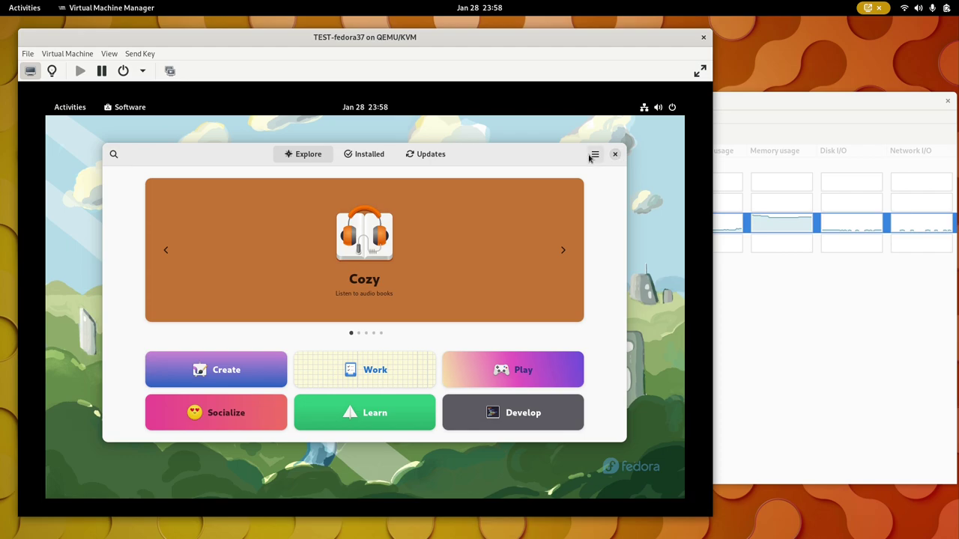
Verify both update preferences remain off, then close Software
click(594, 154)
click(597, 196)
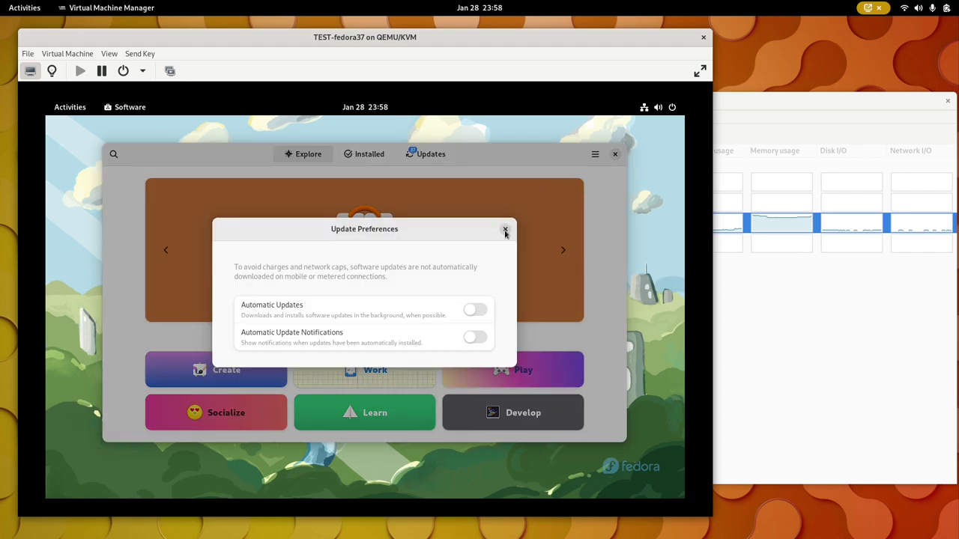
click(505, 230)
click(614, 154)
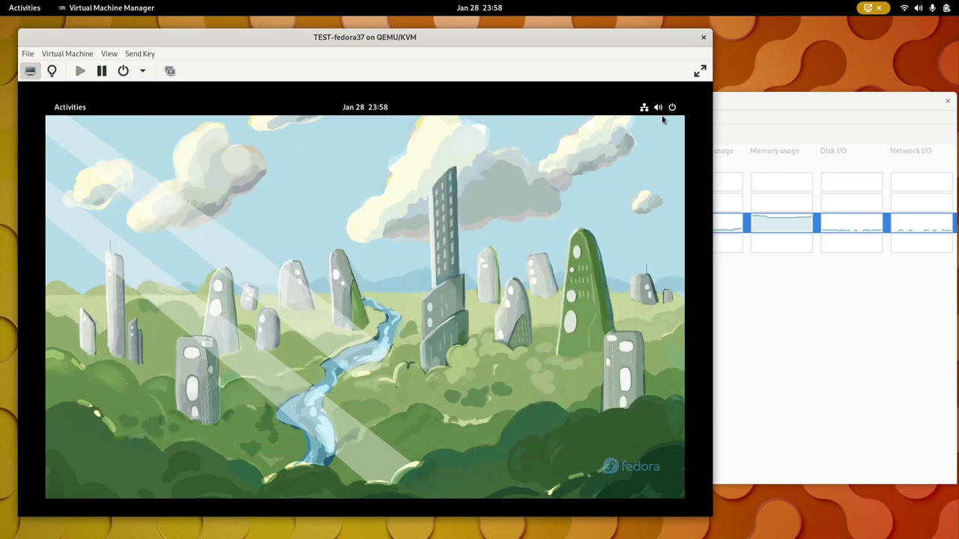
Power off the TEST-fedora37 guest, confirming Power Off, and close its console window
click(663, 110)
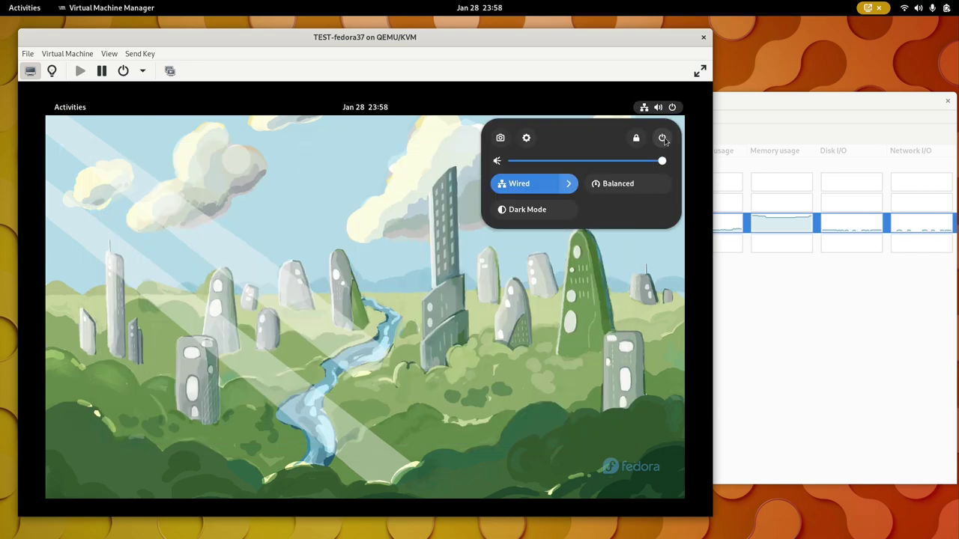
click(662, 138)
click(602, 231)
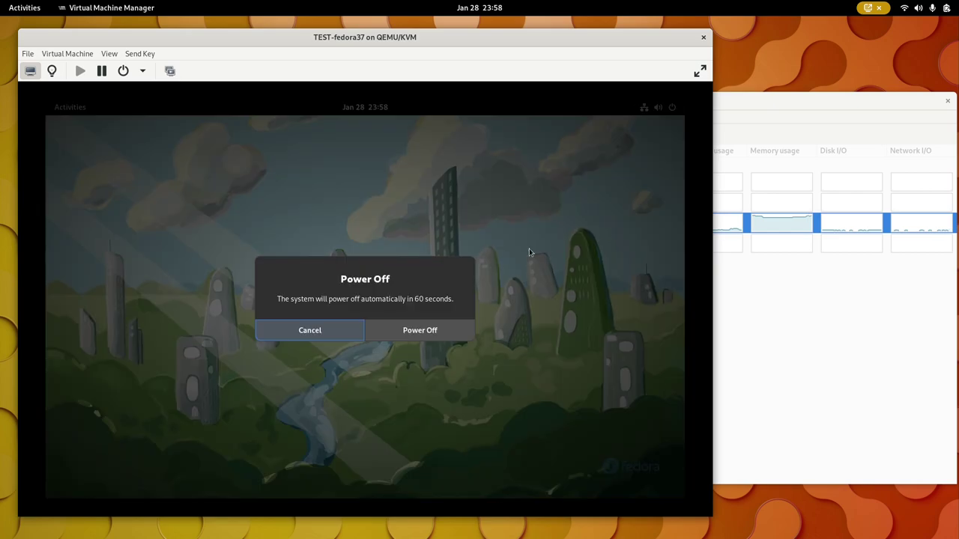
click(419, 331)
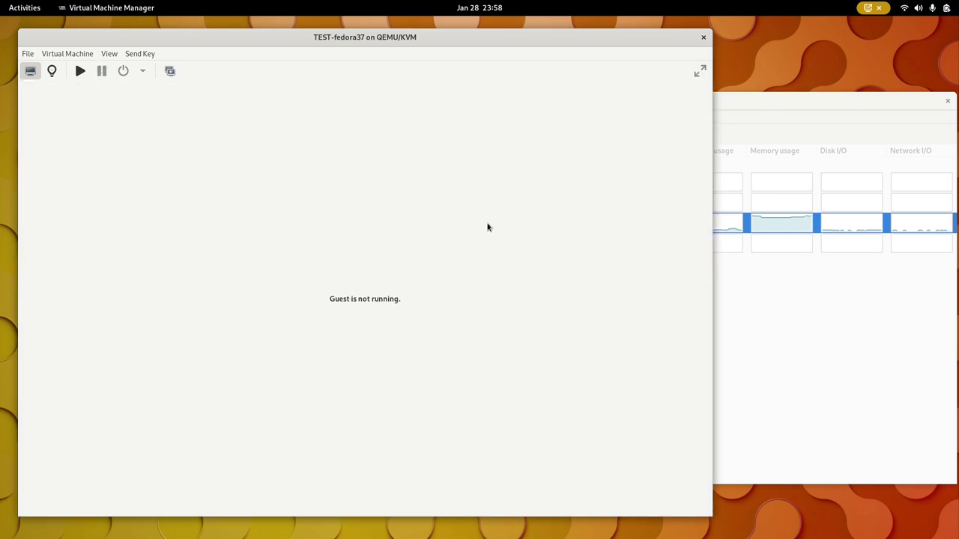
click(704, 37)
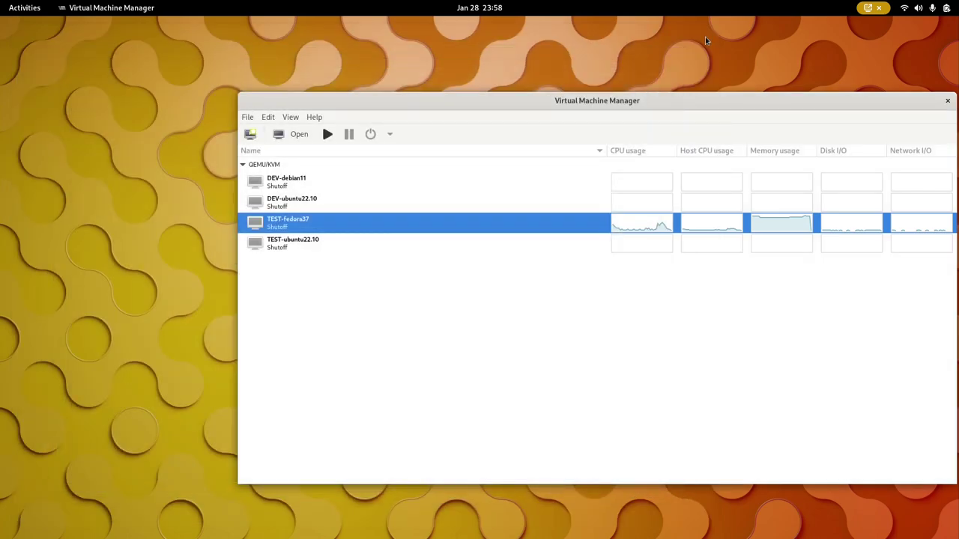